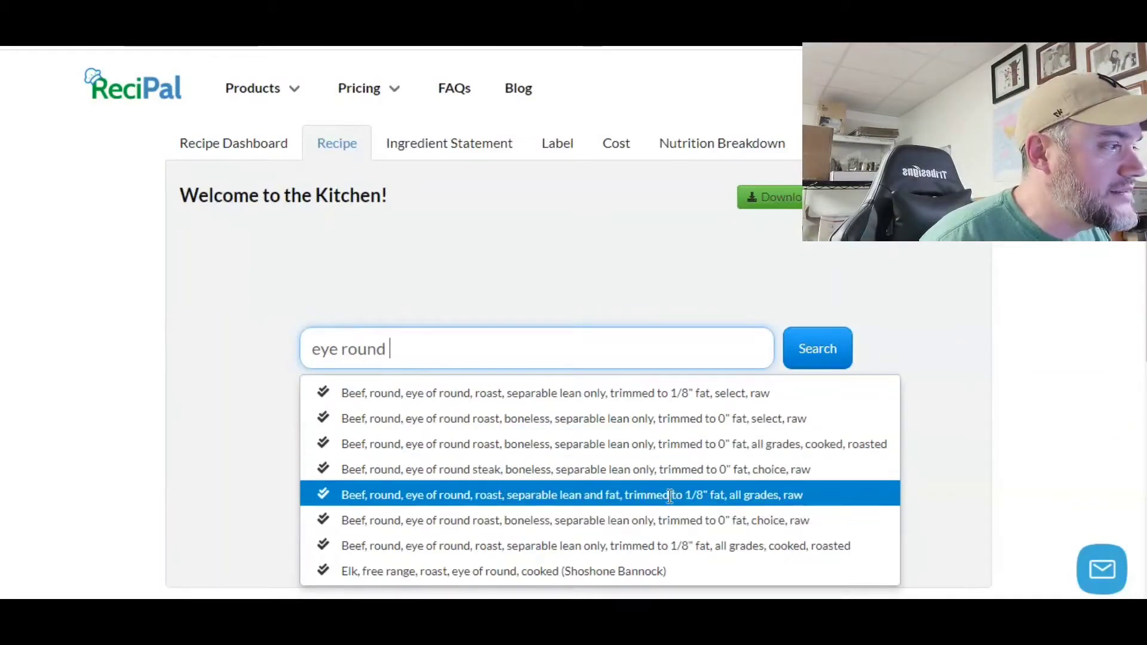
Step: Add raw beef eye of round roast (lean and fat, 1/8" trim) at 1 oz, then clear the search box
{"action": "left_click", "coordinate": [634, 496]}
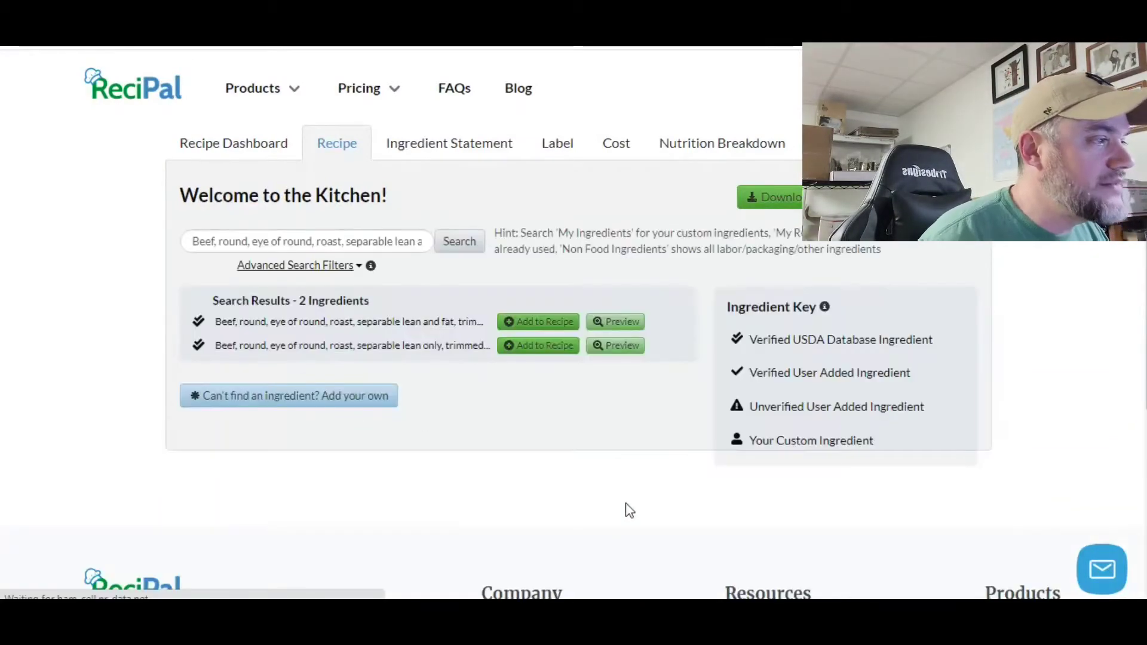
{"action": "left_click", "coordinate": [558, 326]}
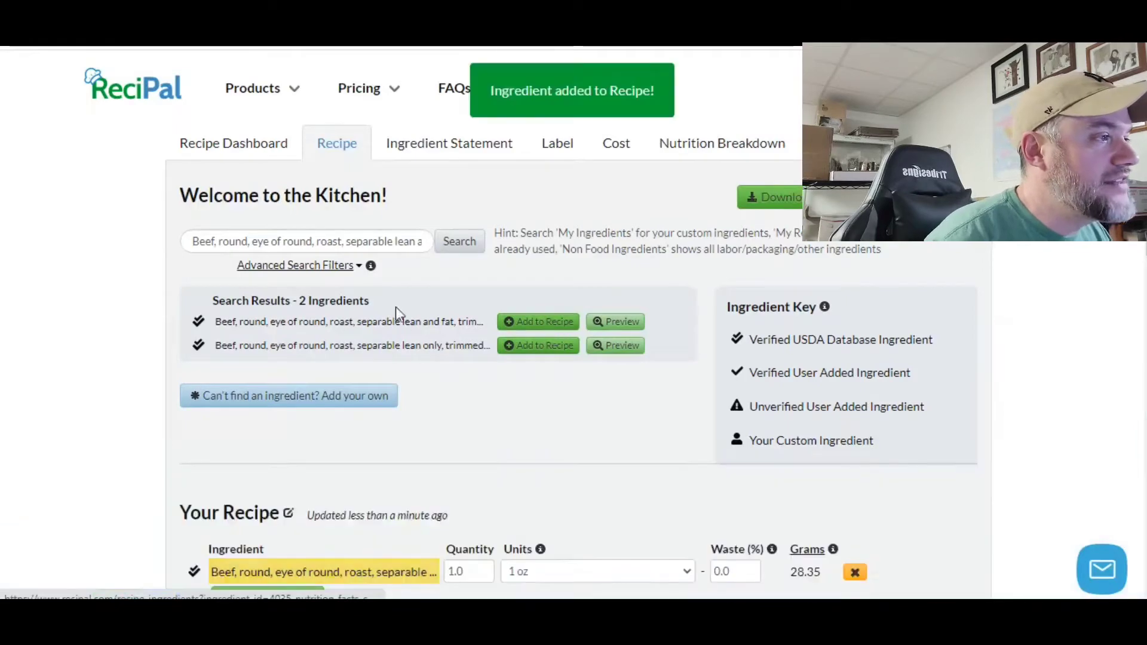
{"action": "scroll", "coordinate": [469, 420], "scroll_direction": "down", "scroll_amount": 1}
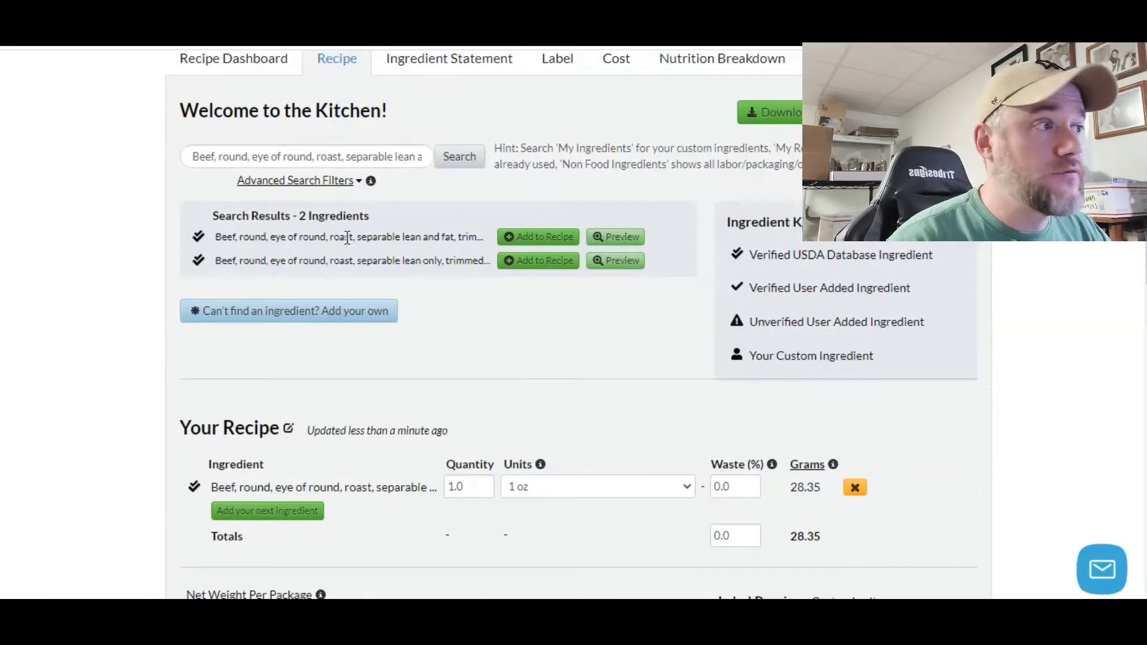
{"action": "double_click", "coordinate": [353, 155]}
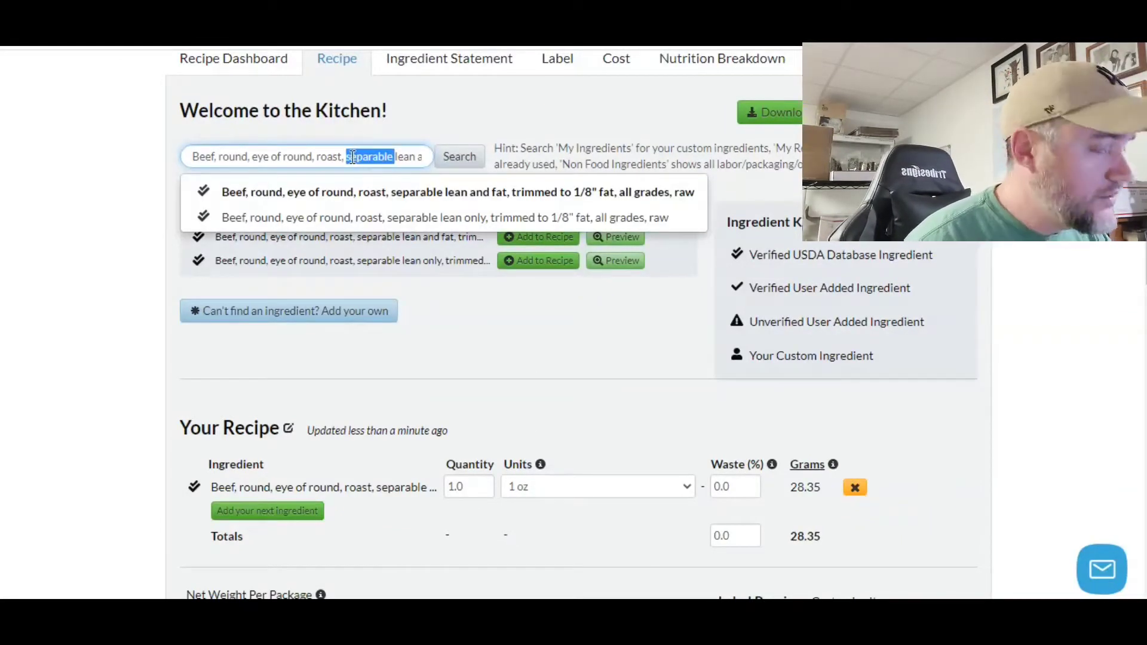
{"action": "key", "text": "ctrl+a"}
{"action": "key", "text": "BackSpace"}
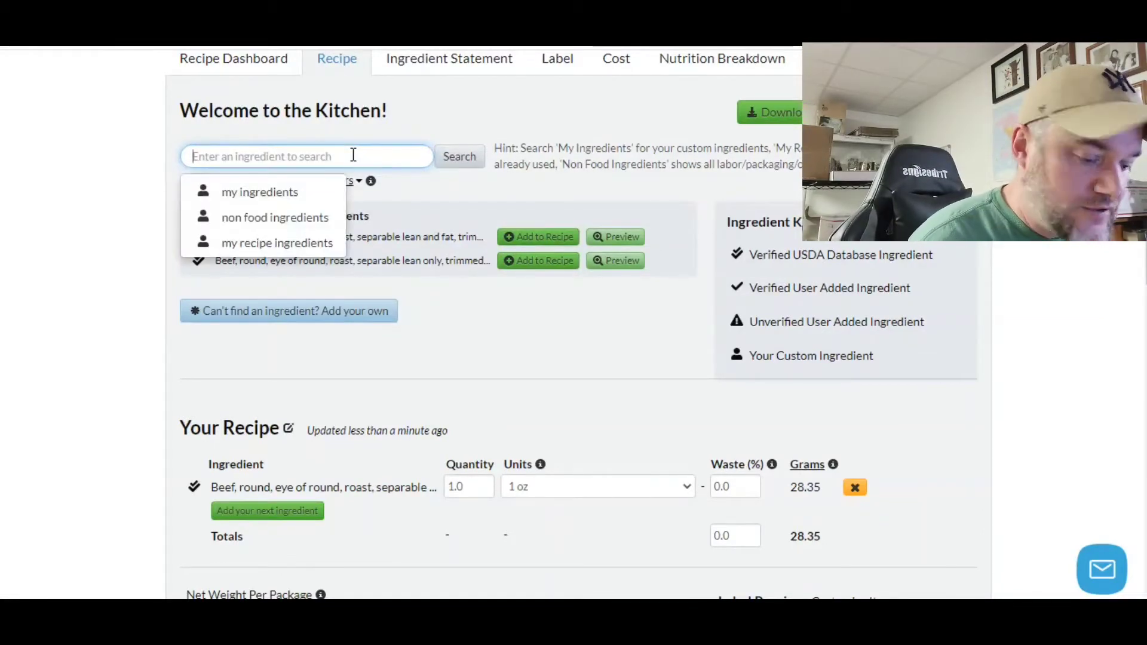
Step: Search 'dark brown sugar' and add Dark Brown Sugar to the recipe
{"action": "type", "text": "dark brown"}
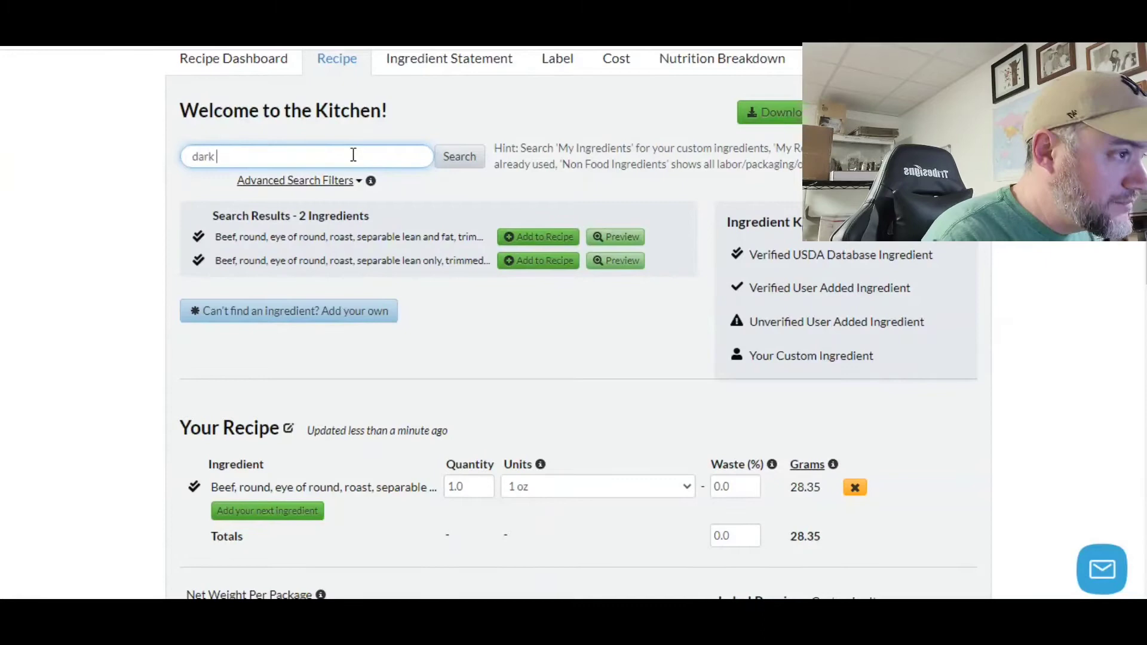
{"action": "type", "text": " sugar"}
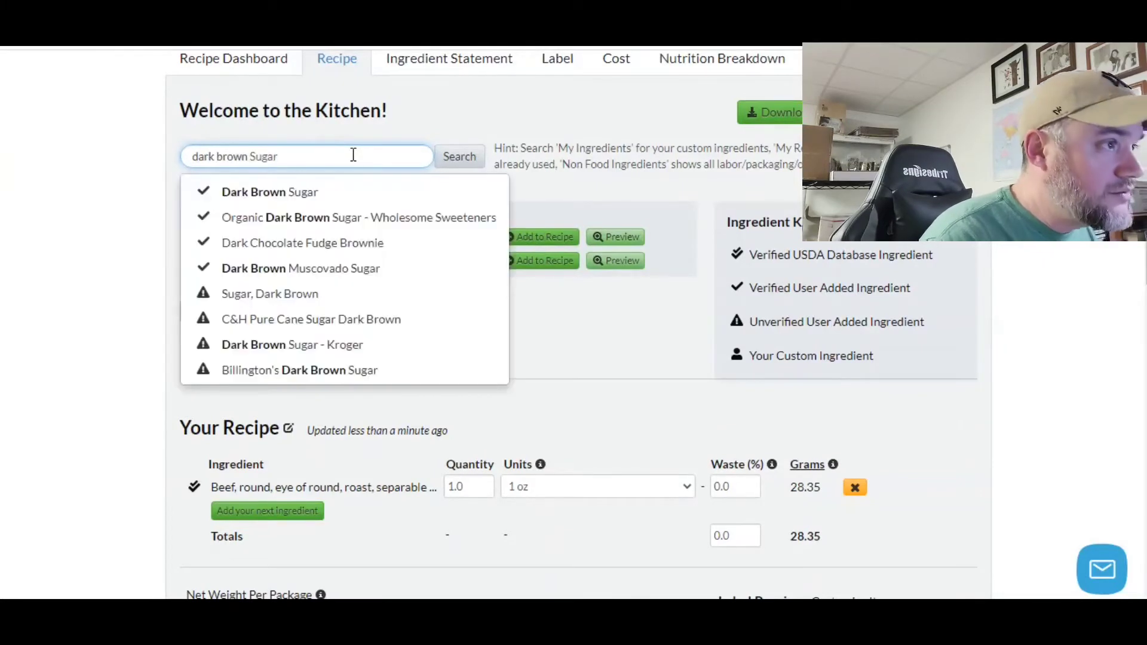
{"action": "left_click", "coordinate": [340, 190]}
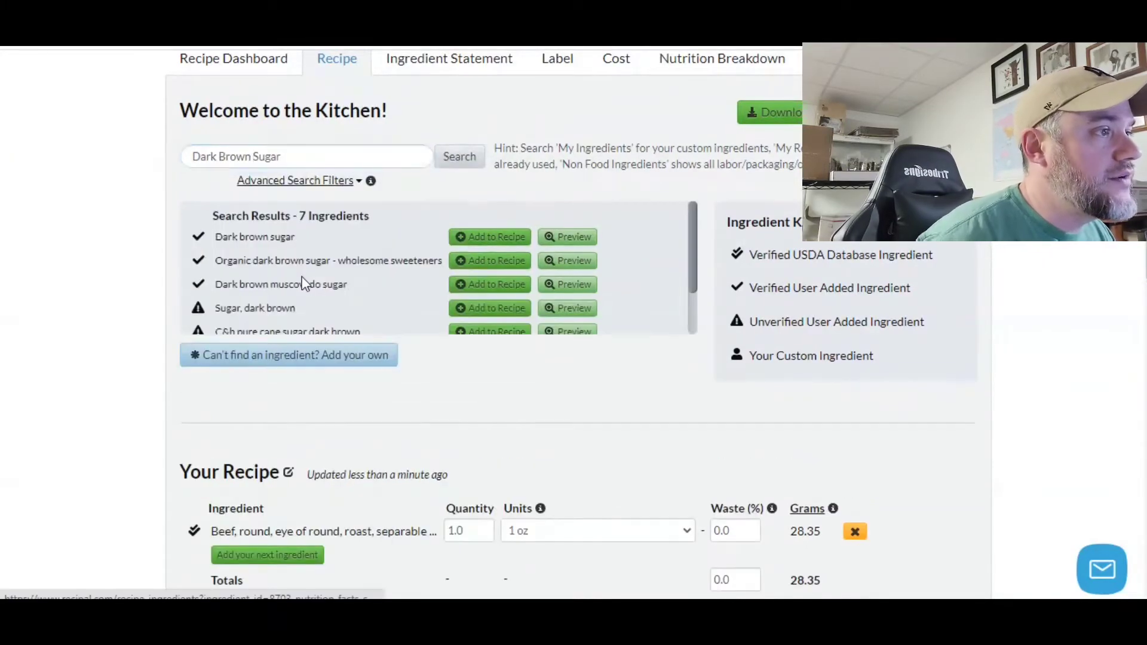
{"action": "left_click", "coordinate": [490, 237]}
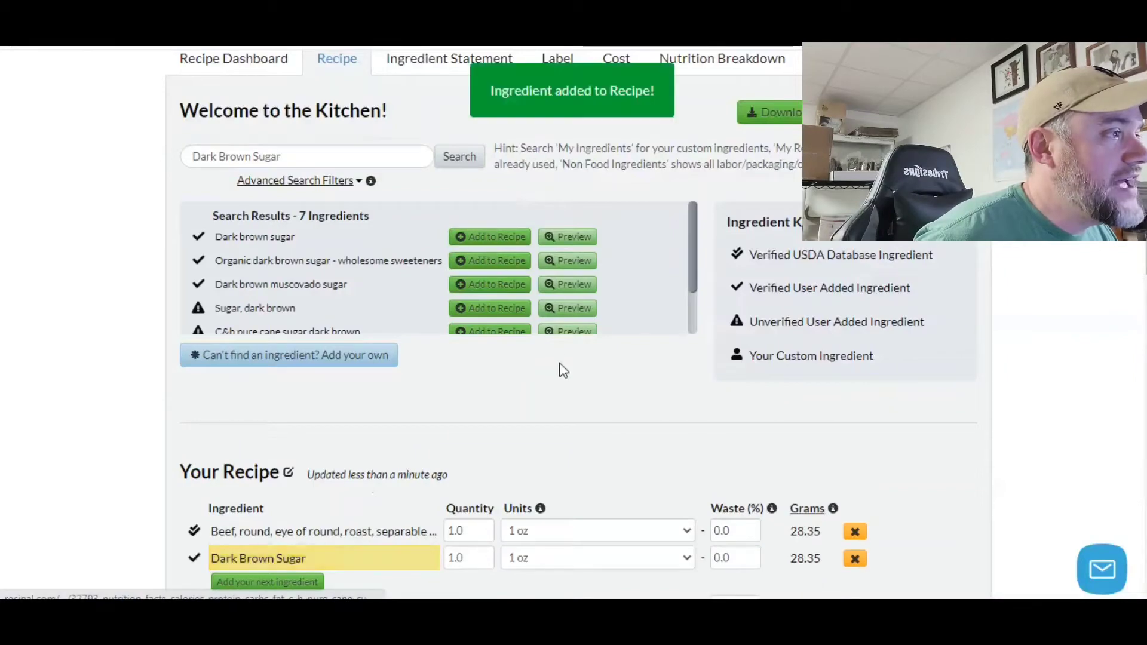
{"action": "scroll", "coordinate": [558, 367], "scroll_direction": "down", "scroll_amount": 3}
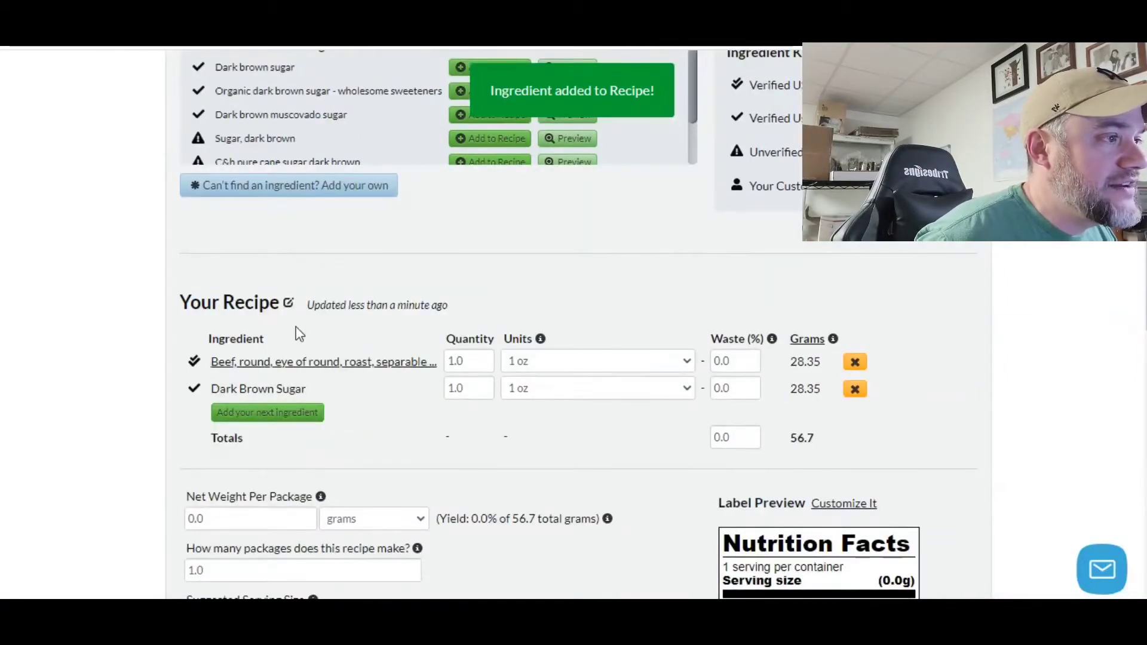
{"action": "scroll", "coordinate": [551, 447], "scroll_direction": "up", "scroll_amount": 2}
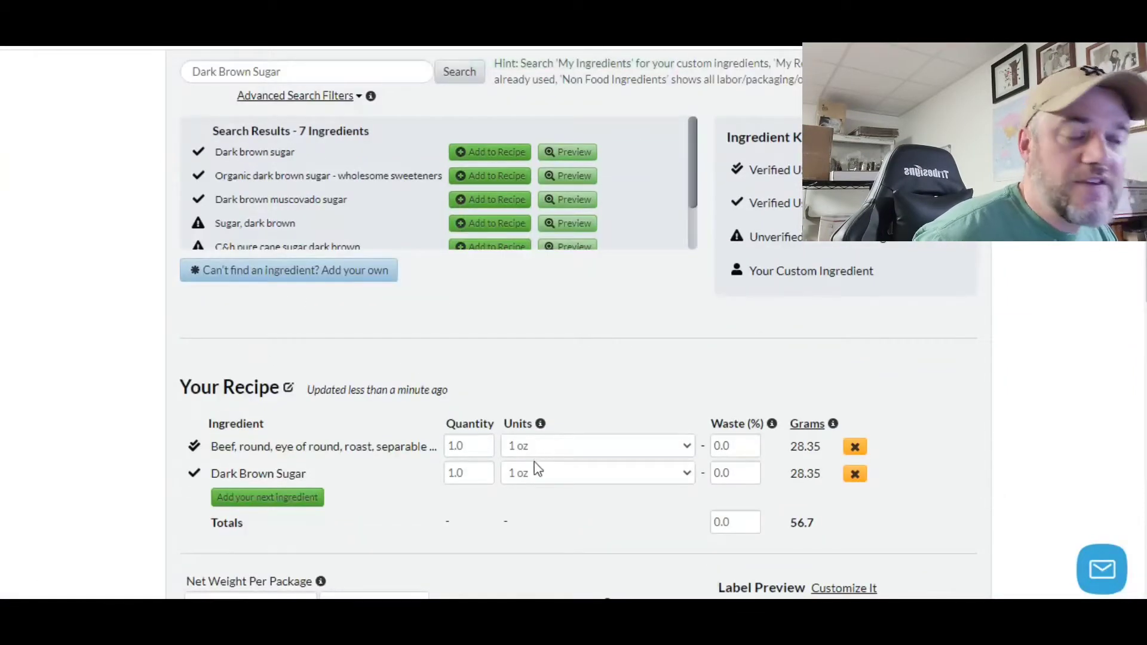
{"action": "scroll", "coordinate": [463, 318], "scroll_direction": "up", "scroll_amount": 3}
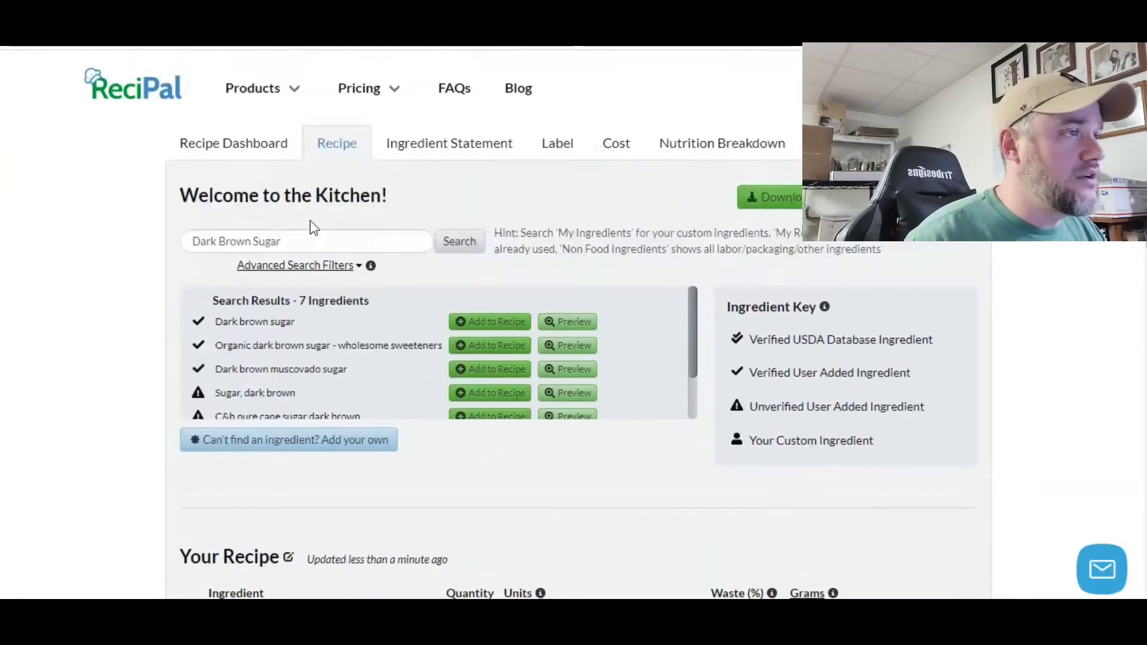
Step: Add Soy sauce made from soy (tamari) to the recipe
{"action": "left_click", "coordinate": [297, 240]}
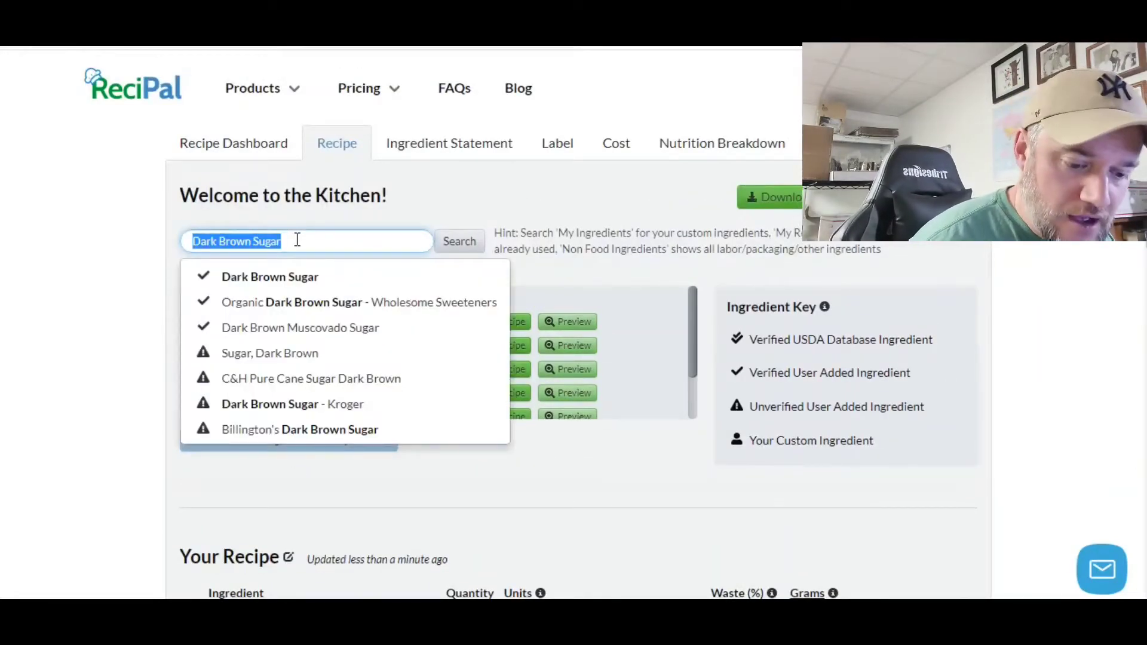
{"action": "type", "text": "soy"}
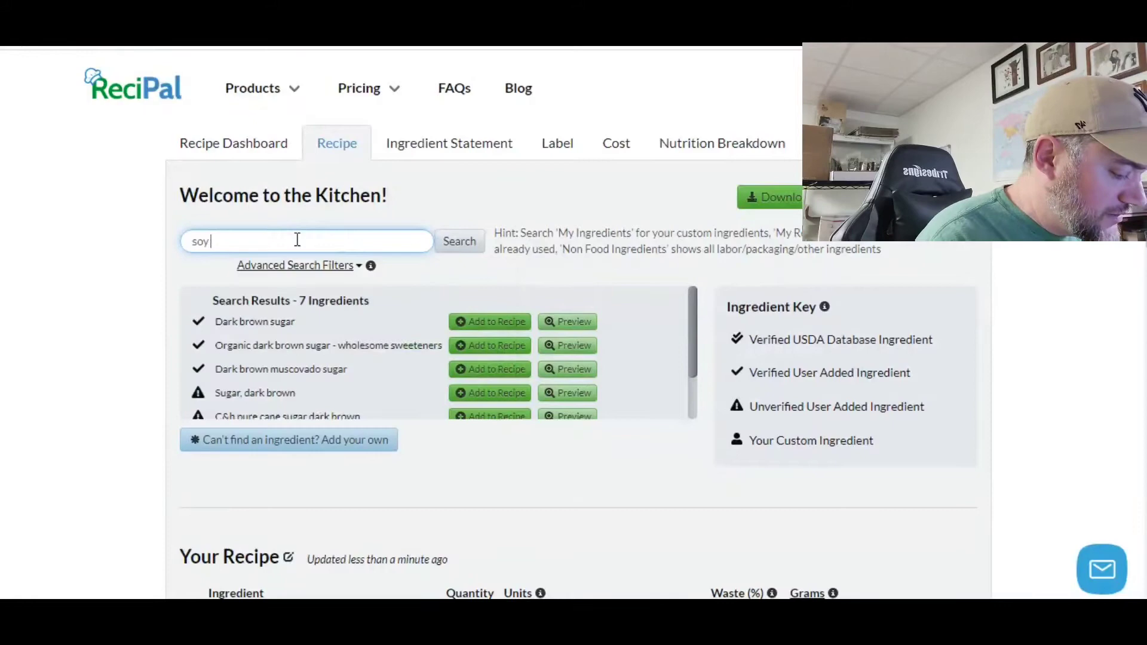
{"action": "type", "text": " s"}
{"action": "key", "text": "Down"}
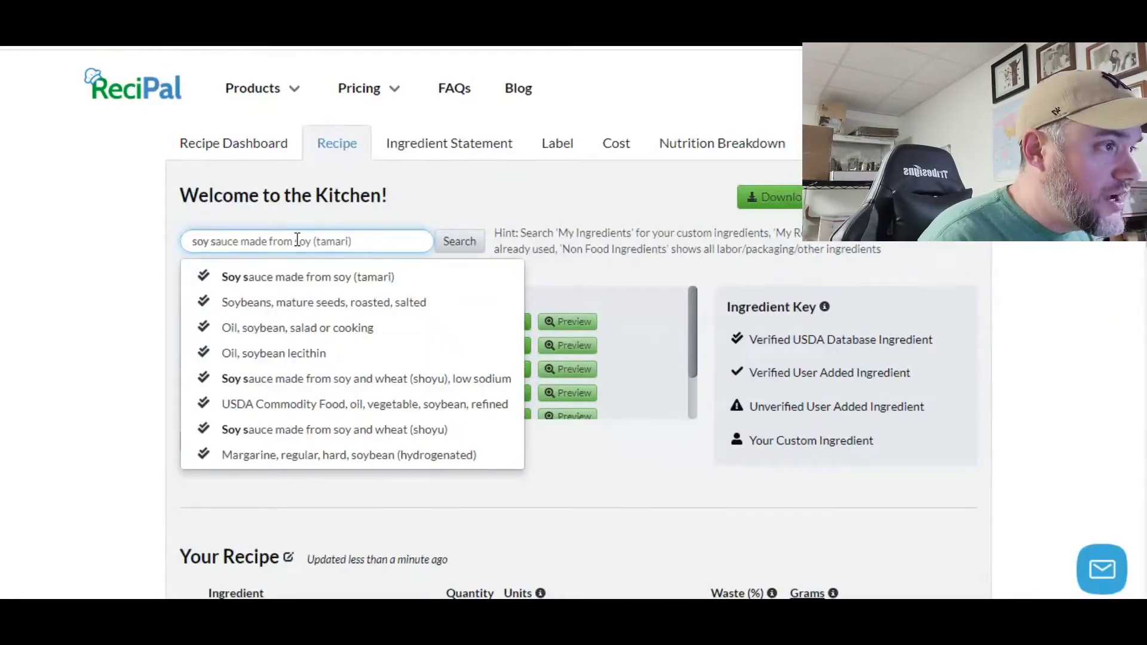
{"action": "left_click", "coordinate": [302, 275]}
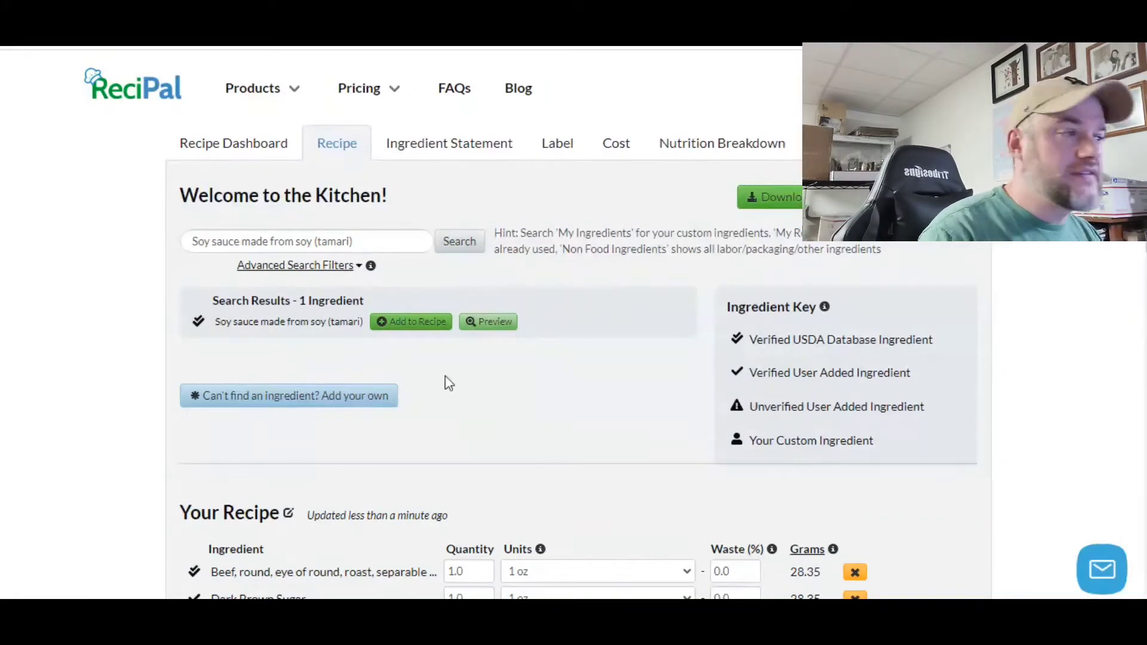
{"action": "left_click", "coordinate": [418, 326]}
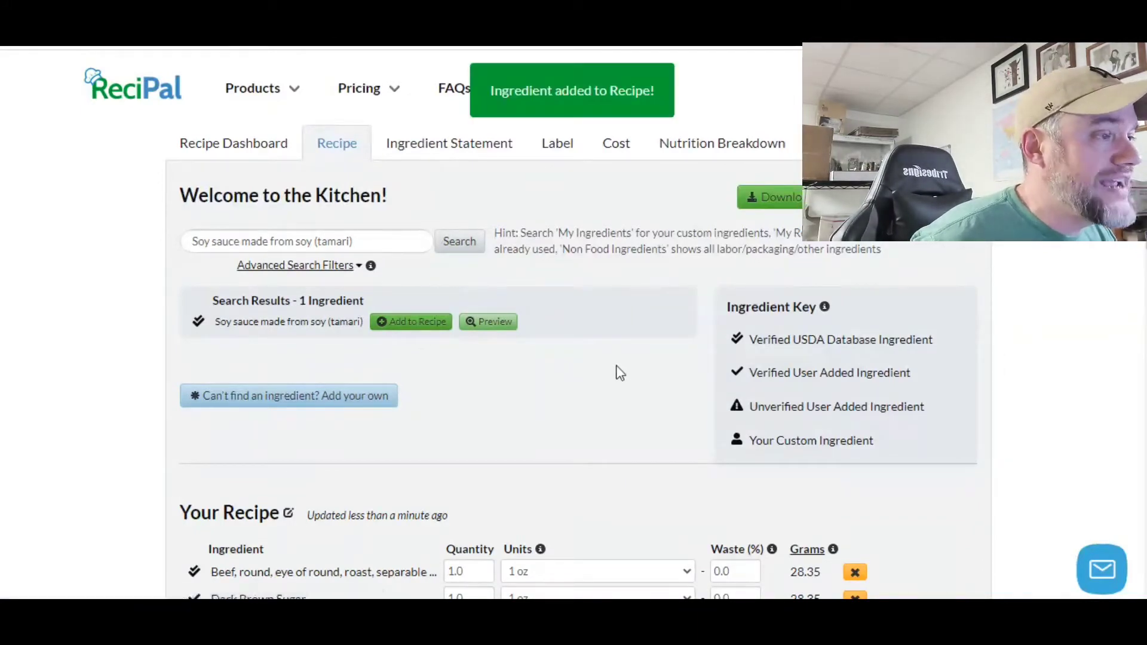
{"action": "scroll", "coordinate": [601, 387], "scroll_direction": "down", "scroll_amount": 3}
{"action": "scroll", "coordinate": [571, 382], "scroll_direction": "up", "scroll_amount": 3}
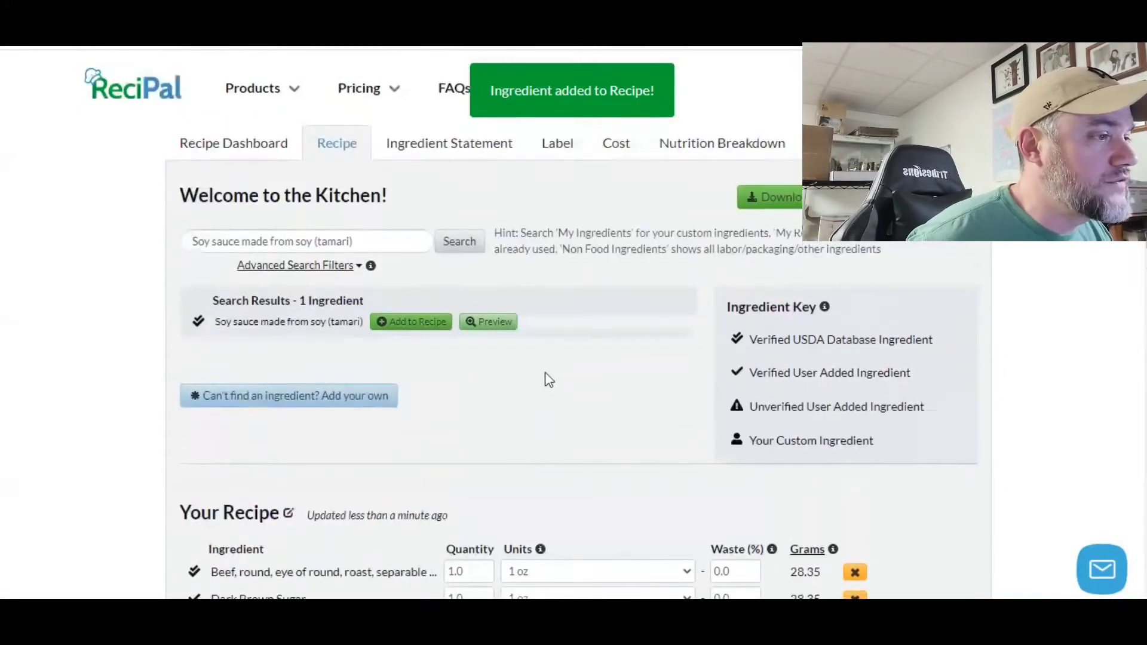
{"action": "scroll", "coordinate": [472, 493], "scroll_direction": "down", "scroll_amount": 2}
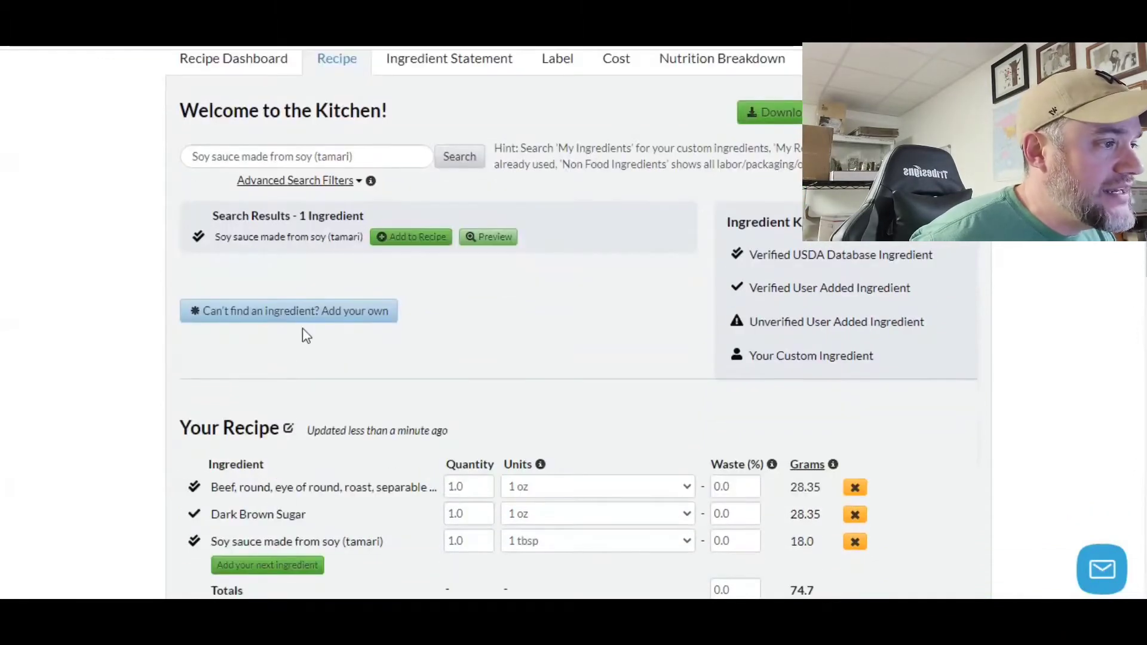
Step: Search 'worces' and add plain Worcestershire sauce to the recipe
{"action": "triple_click", "coordinate": [335, 156]}
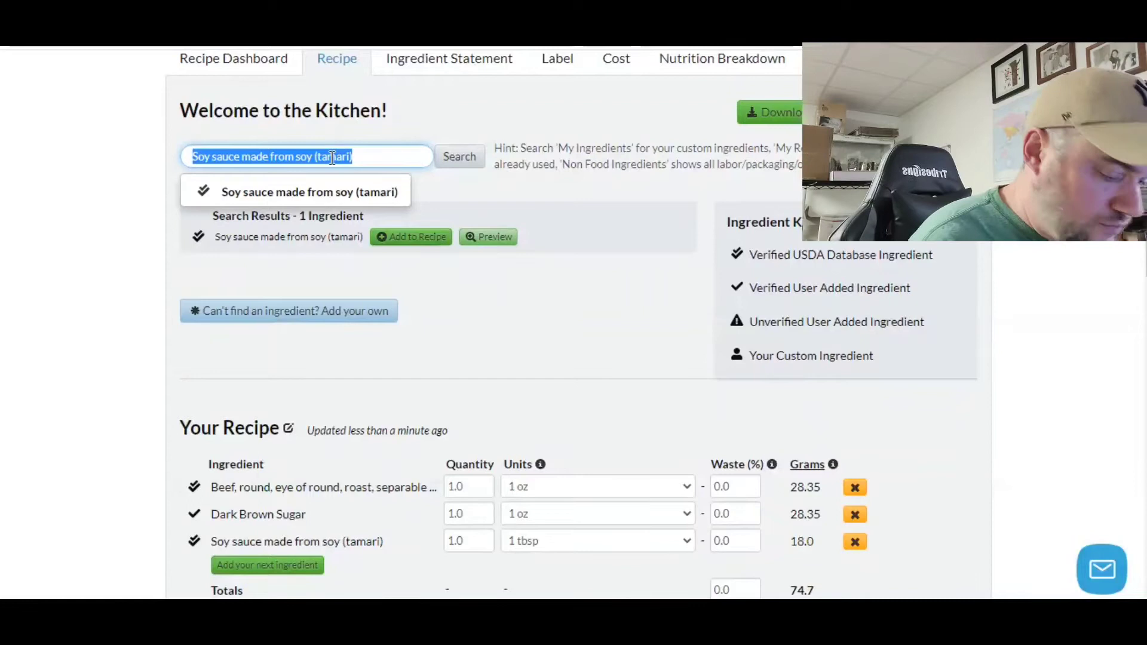
{"action": "type", "text": "wor"}
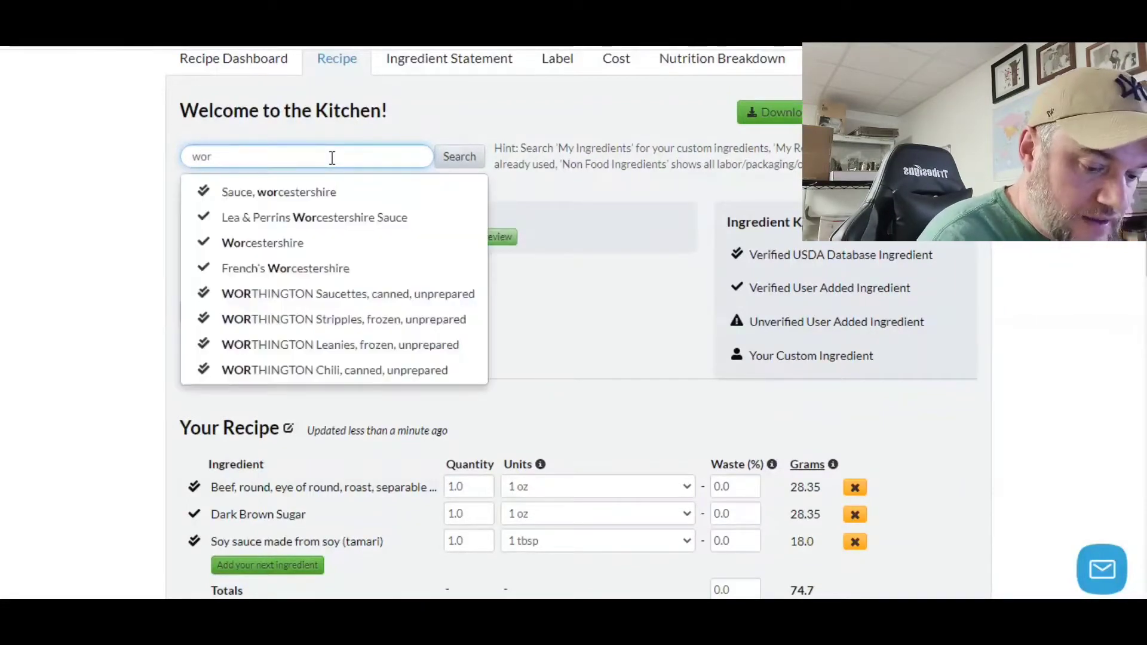
{"action": "type", "text": "ces"}
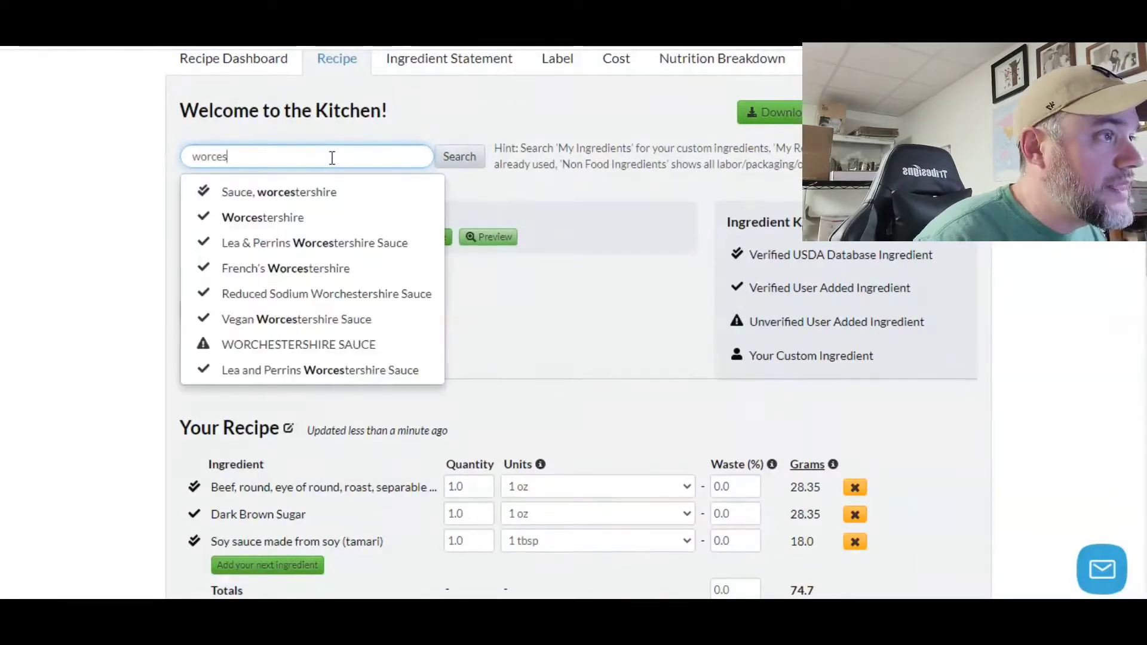
{"action": "left_click", "coordinate": [332, 221]}
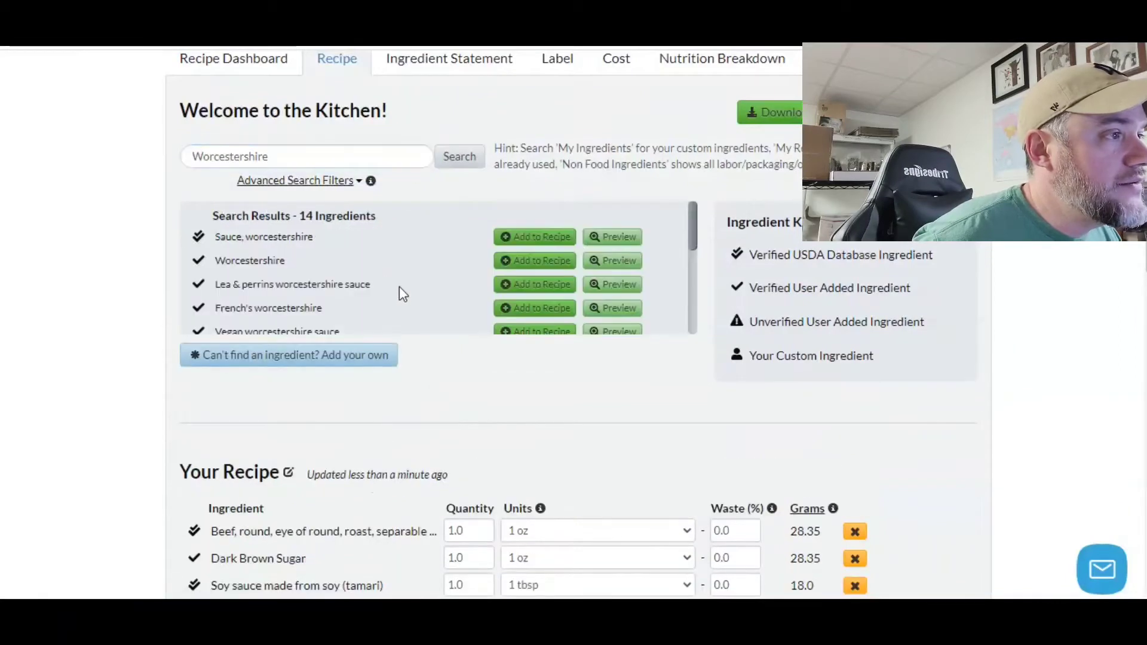
{"action": "left_click", "coordinate": [547, 261]}
Step: Search 'paprika' and add Smoked Paprika to the recipe
{"action": "left_click", "coordinate": [354, 153]}
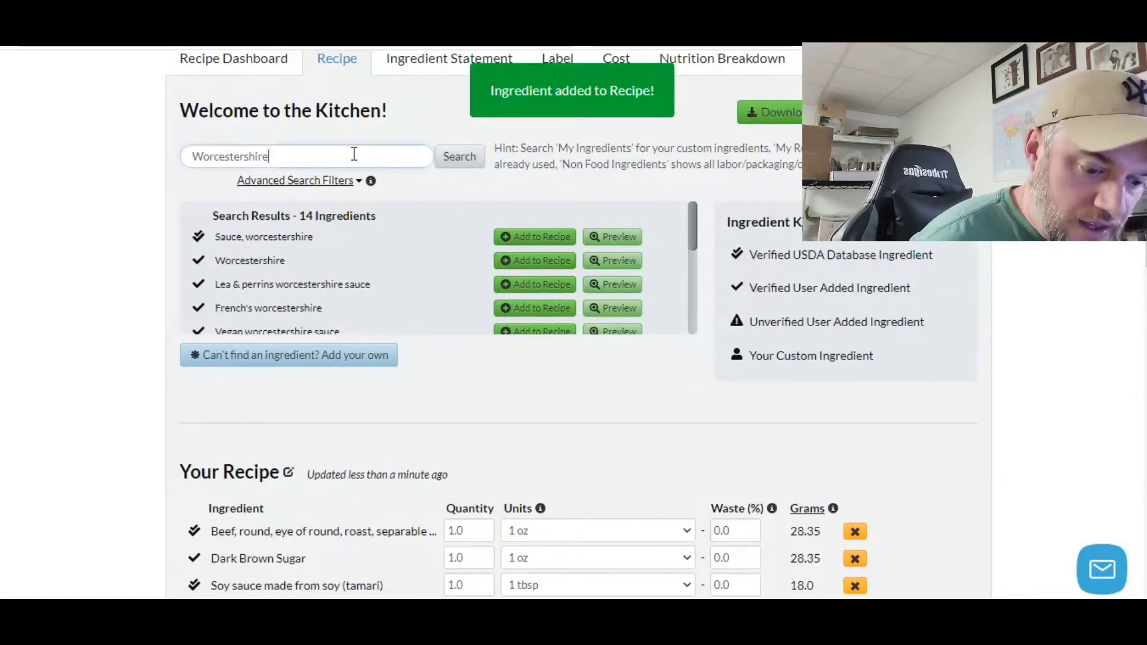
{"action": "key", "text": "ctrl+a"}
{"action": "type", "text": "paprika"}
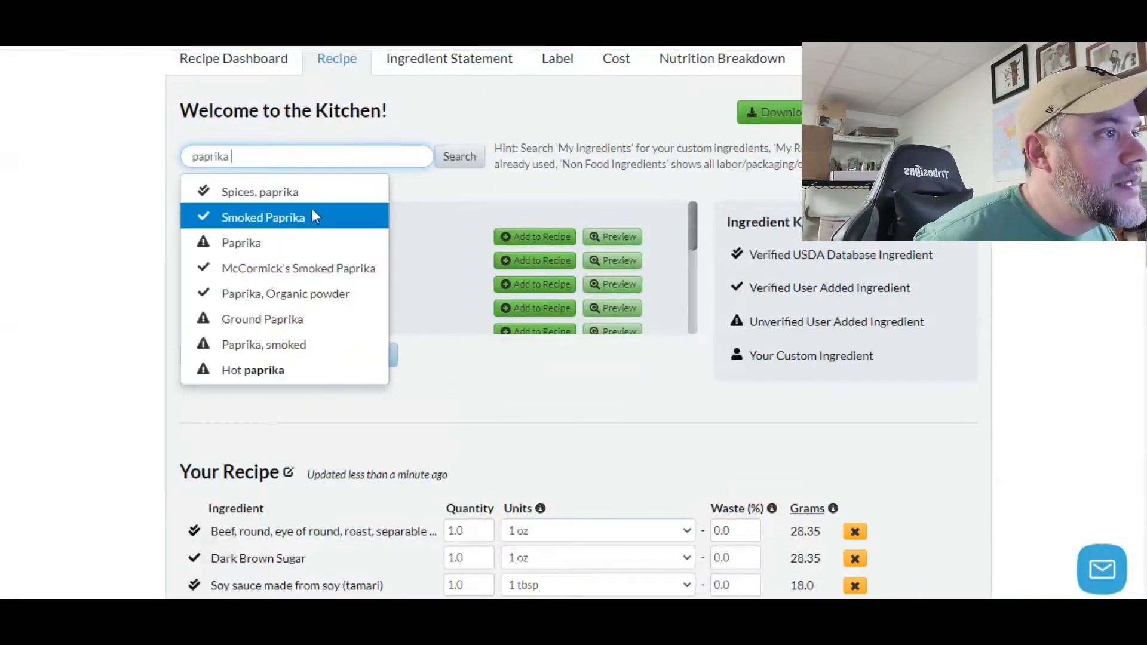
{"action": "left_click", "coordinate": [312, 220]}
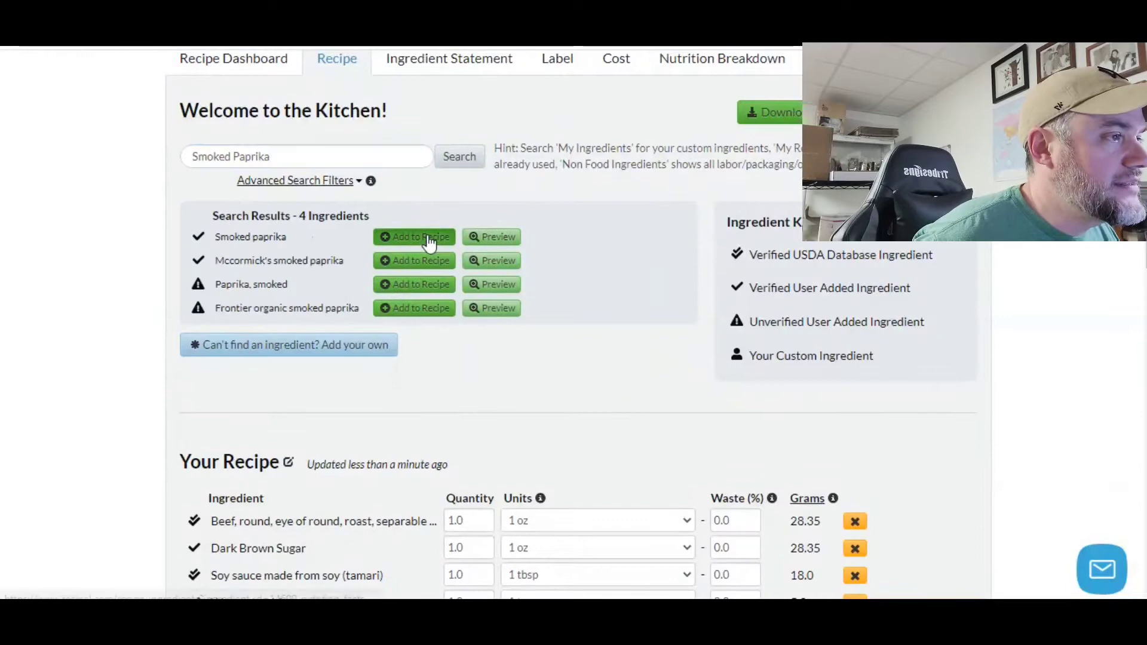
{"action": "left_click", "coordinate": [419, 236]}
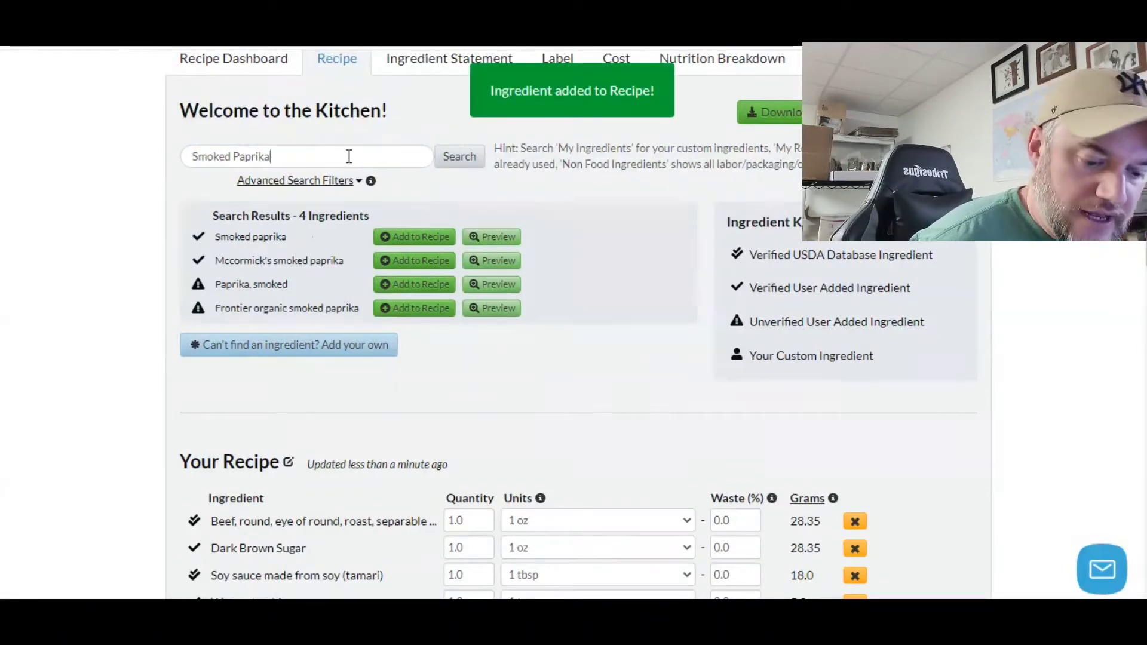
Step: Add McCormick's Meat Tenderizer, Unseasoned to the recipe
{"action": "triple_click", "coordinate": [350, 157]}
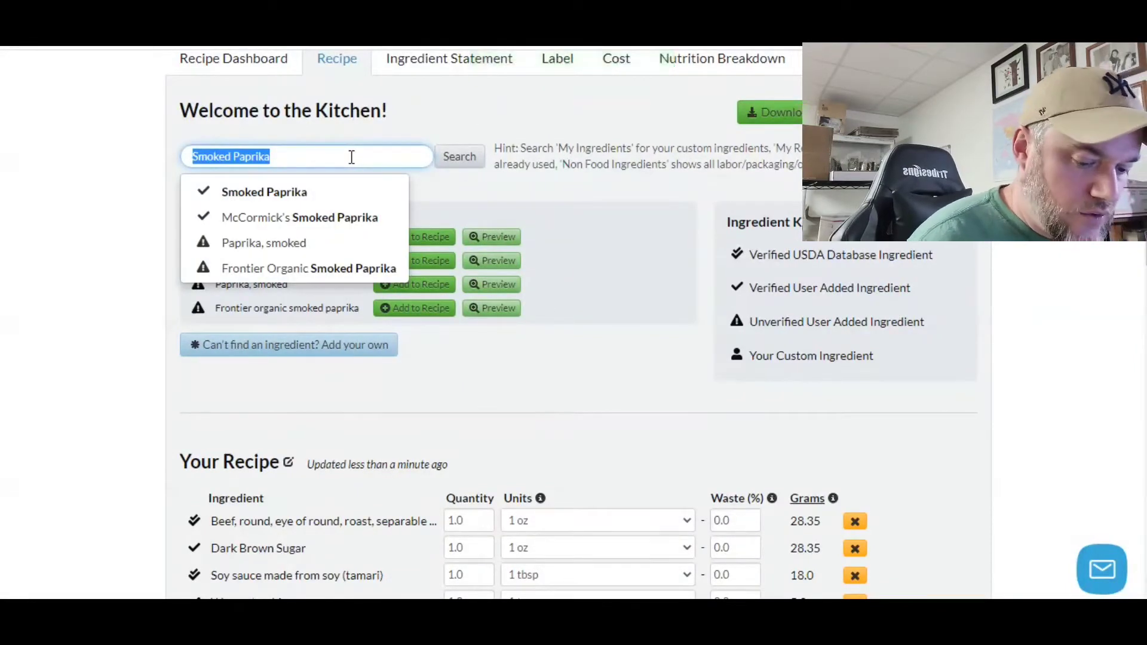
{"action": "type", "text": "meat tender"}
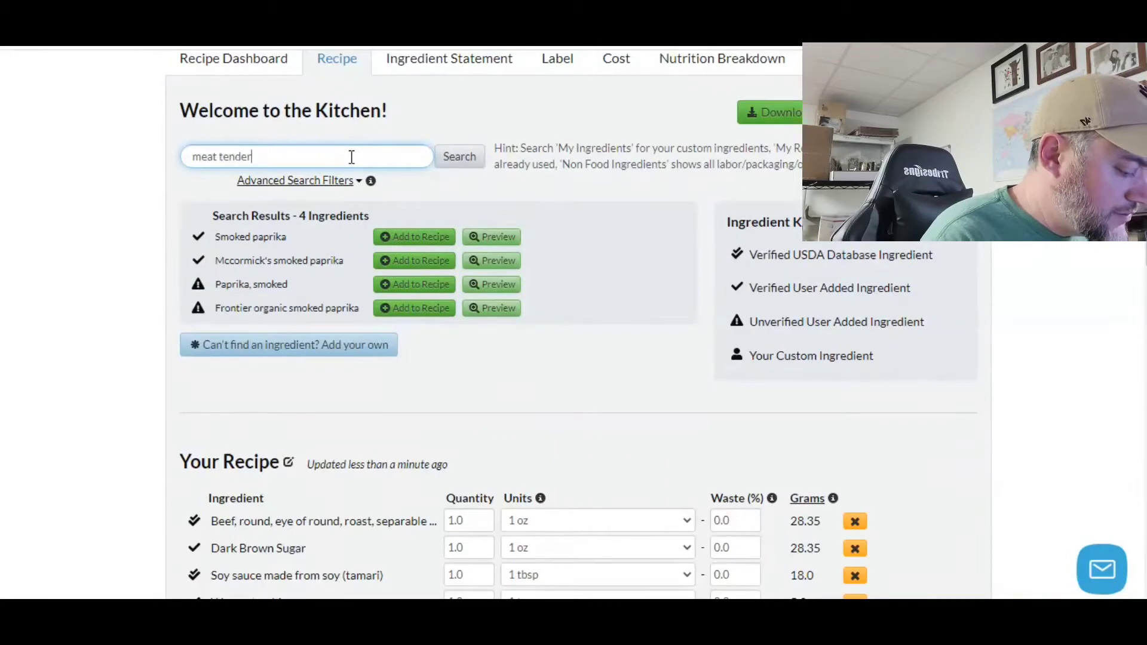
{"action": "left_click", "coordinate": [358, 192]}
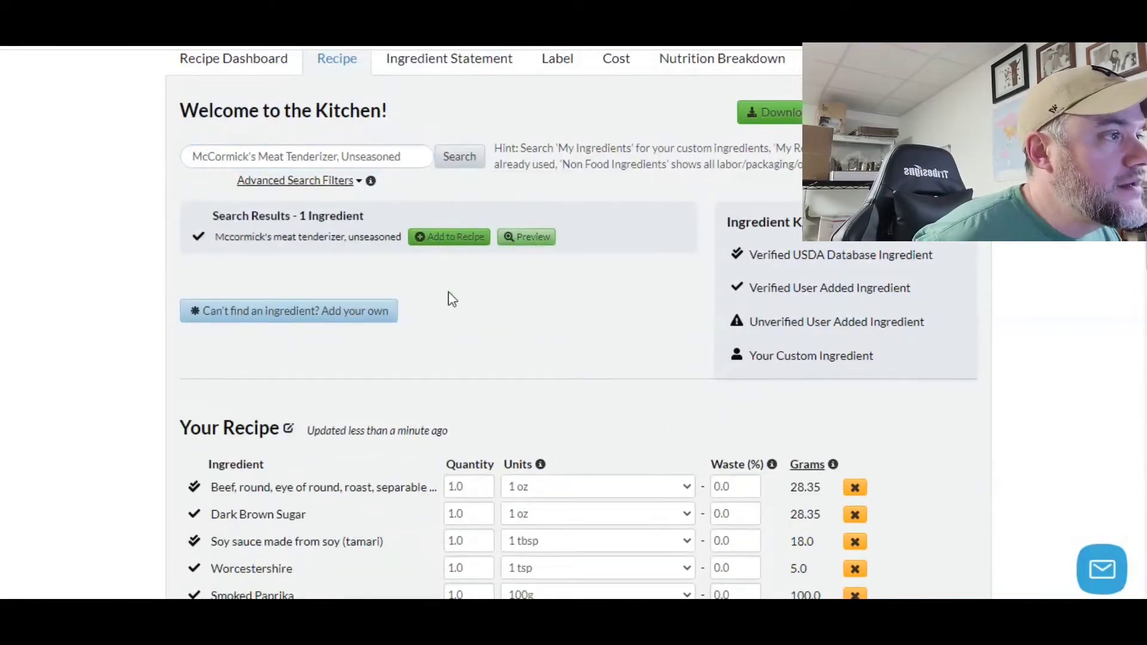
{"action": "left_click", "coordinate": [457, 239]}
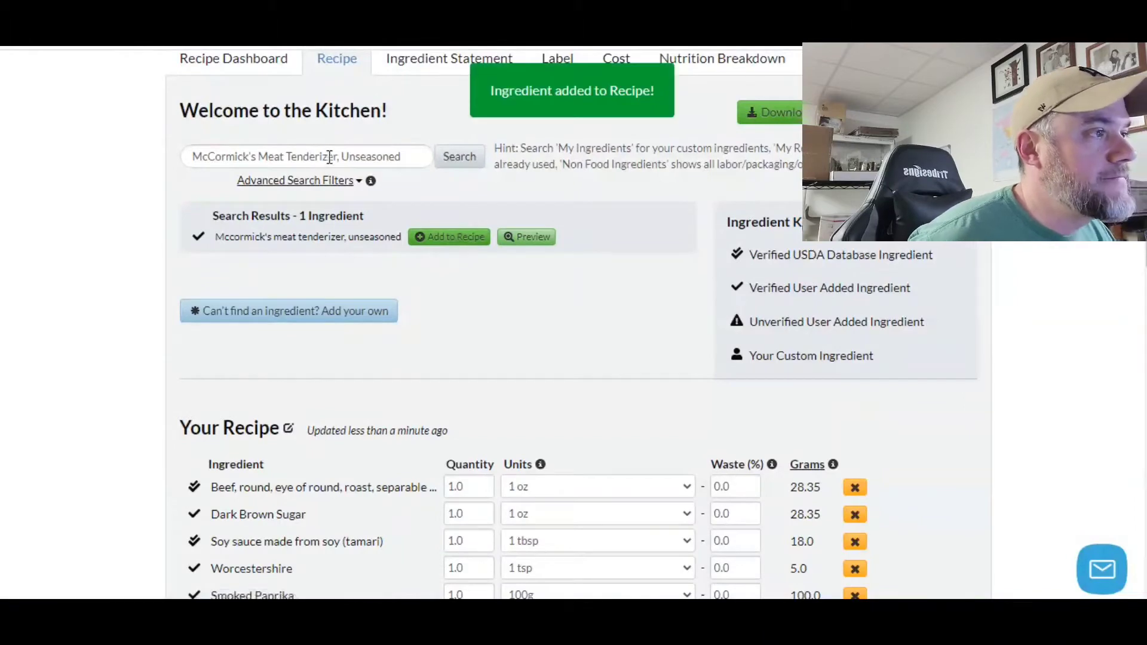
{"action": "scroll", "coordinate": [394, 287], "scroll_direction": "down", "scroll_amount": 3}
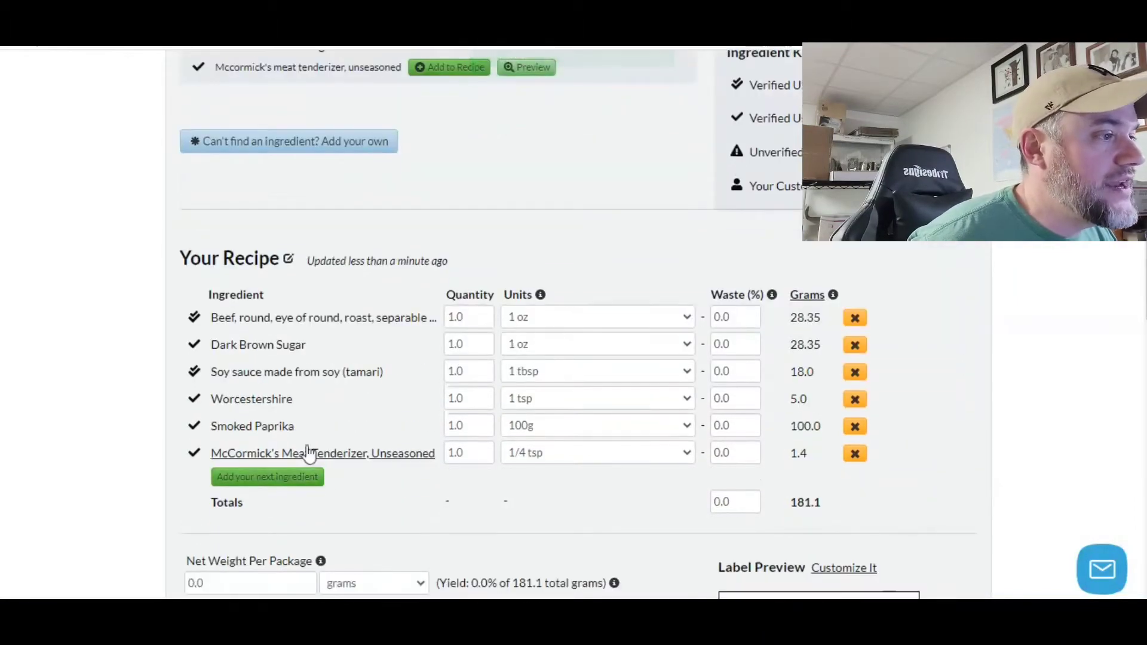
{"action": "scroll", "coordinate": [311, 299], "scroll_direction": "up", "scroll_amount": 3}
Step: Search for pepper and add Black Peppercorn to the recipe
{"action": "triple_click", "coordinate": [298, 156]}
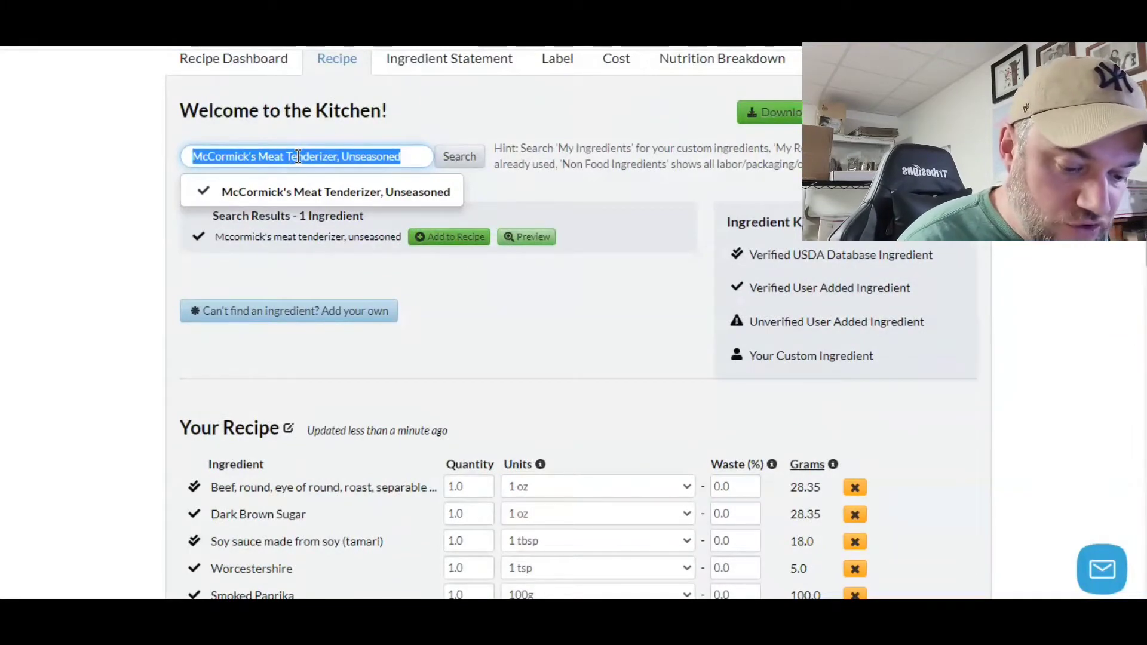
{"action": "type", "text": "gr"}
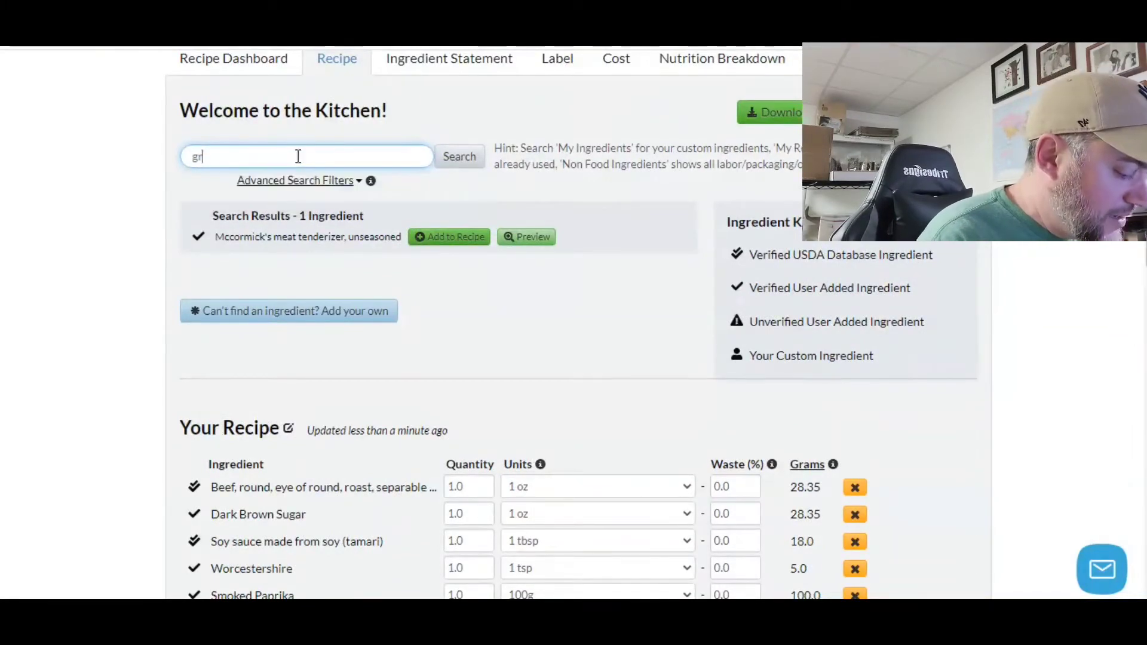
{"action": "type", "text": "ound black pepper"}
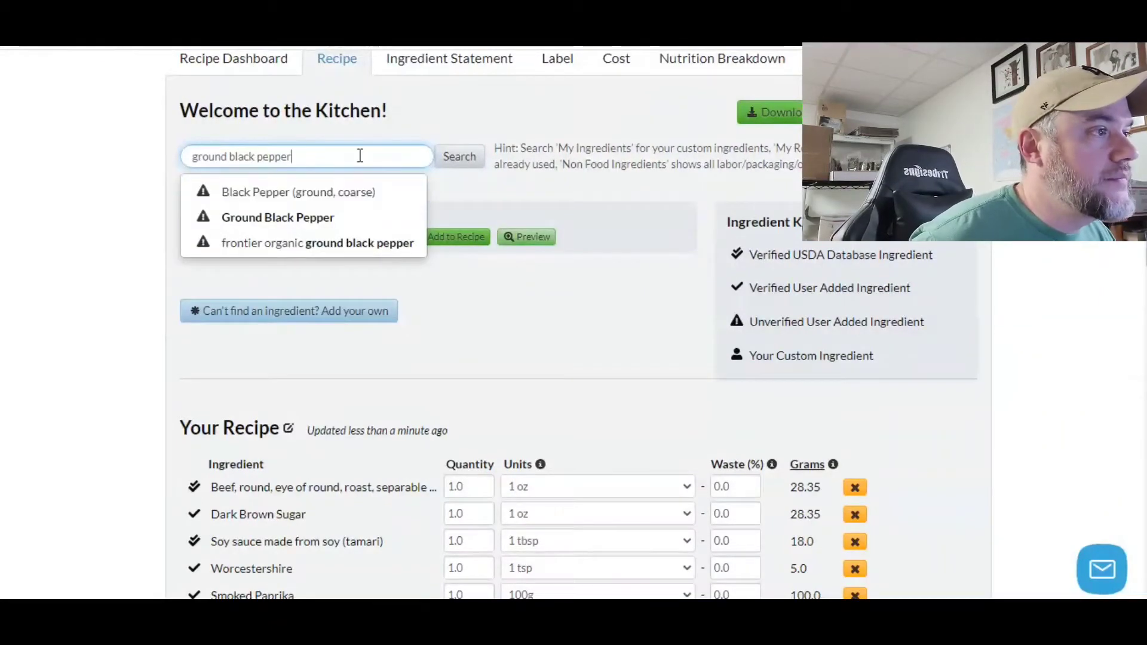
{"action": "left_click_drag", "start_coordinate": [227, 154], "coordinate": [157, 152]}
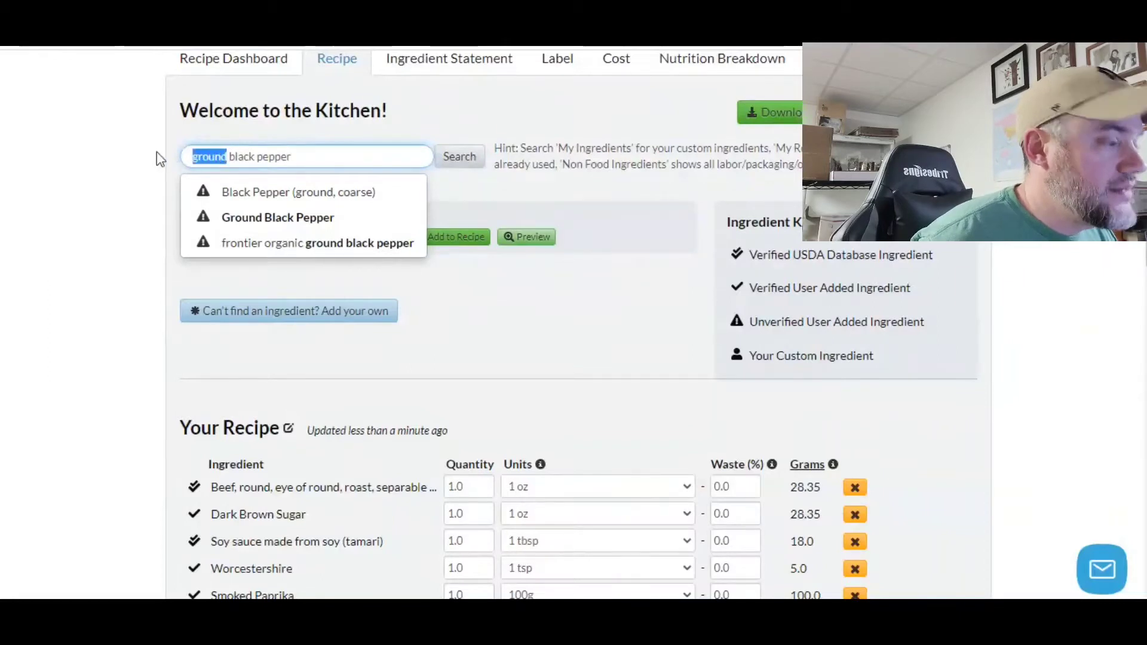
{"action": "key", "text": "BackSpace"}
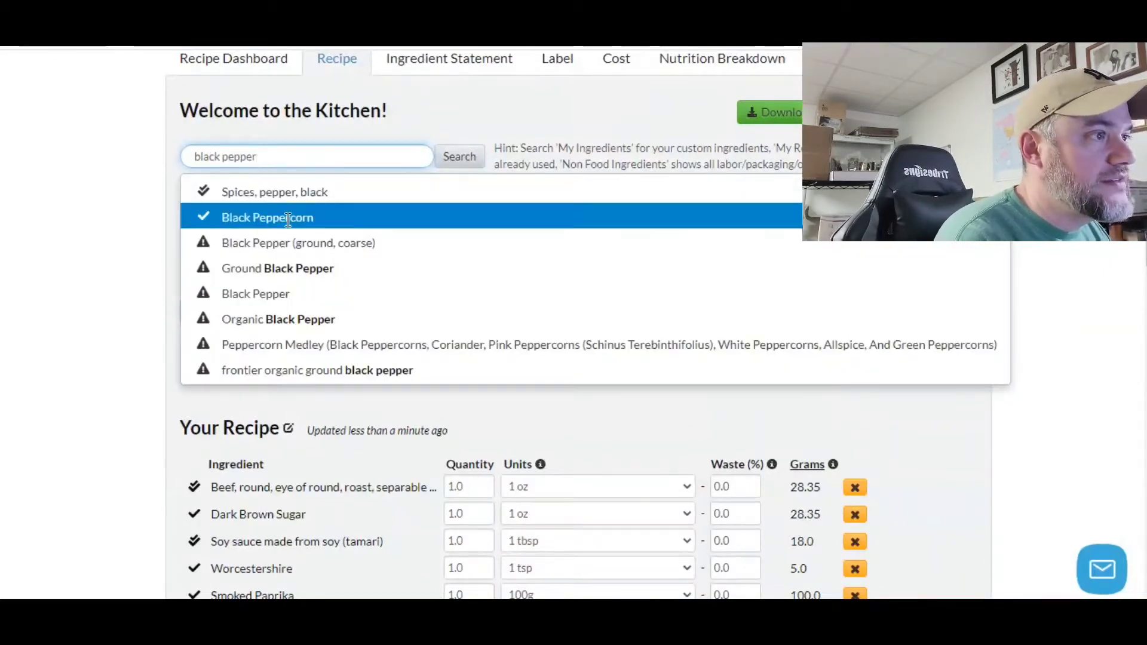
{"action": "left_click", "coordinate": [288, 220]}
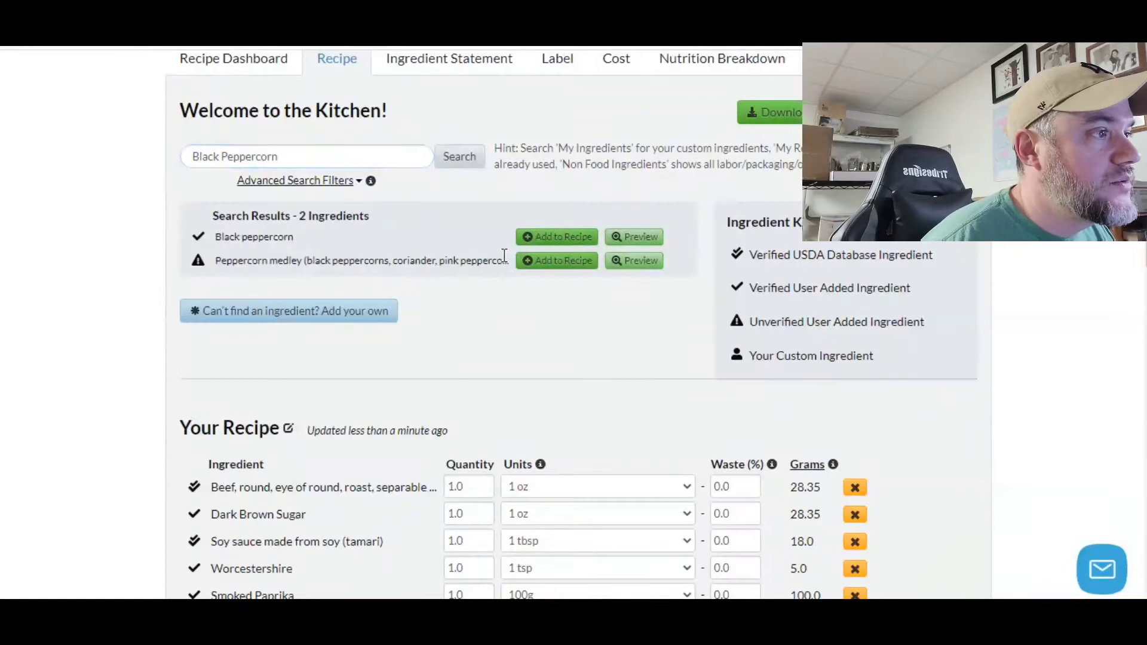
{"action": "left_click", "coordinate": [557, 236]}
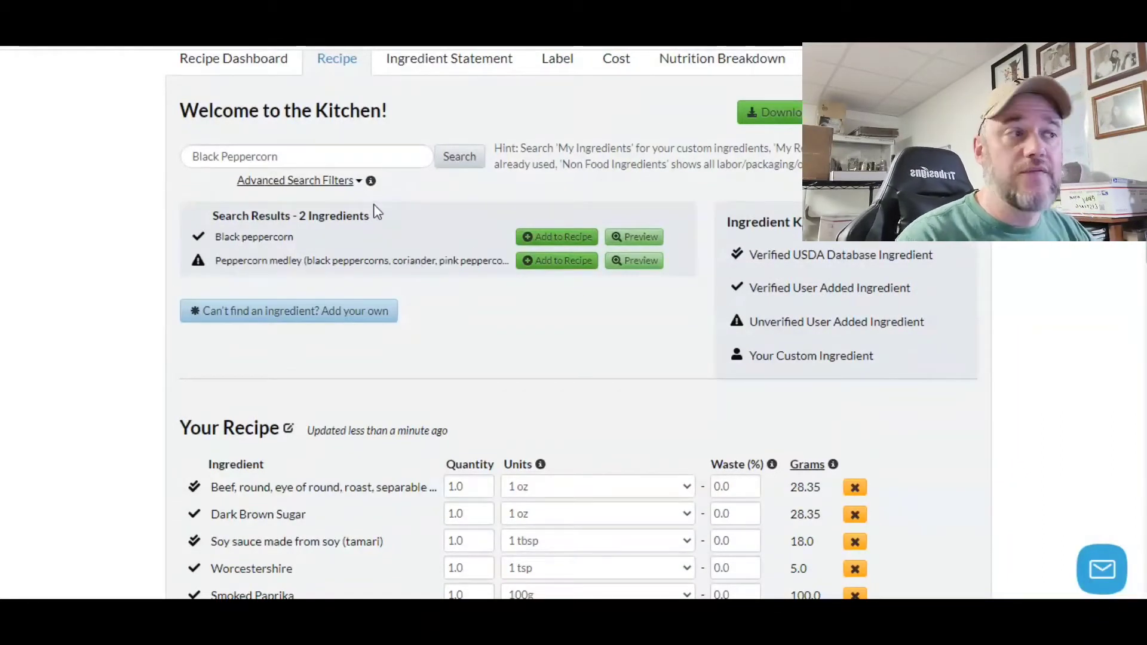
Step: Search 'red p' and add Crushed Red Pepper Flakes to the recipe
{"action": "triple_click", "coordinate": [343, 156]}
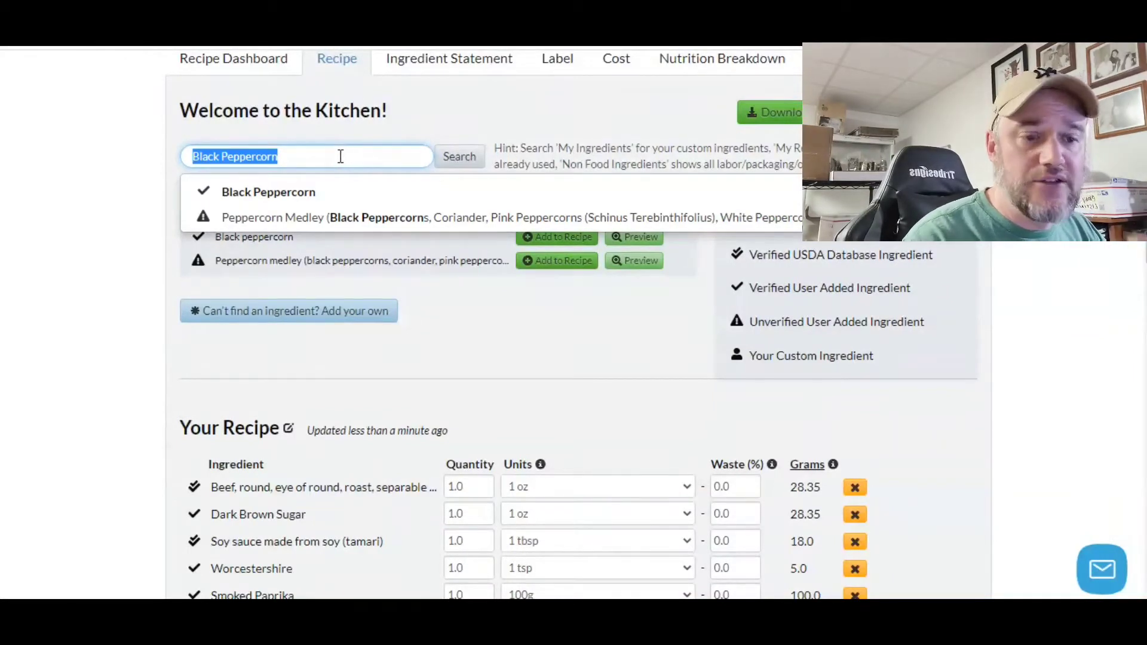
{"action": "type", "text": "red pepper"}
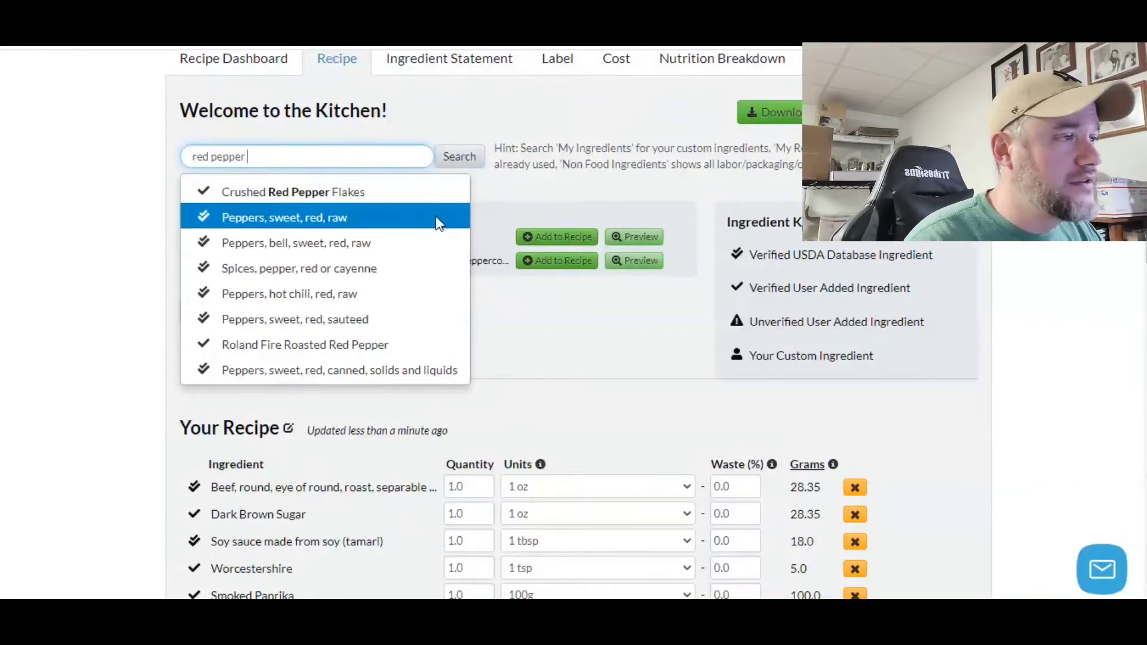
{"action": "left_click", "coordinate": [368, 193]}
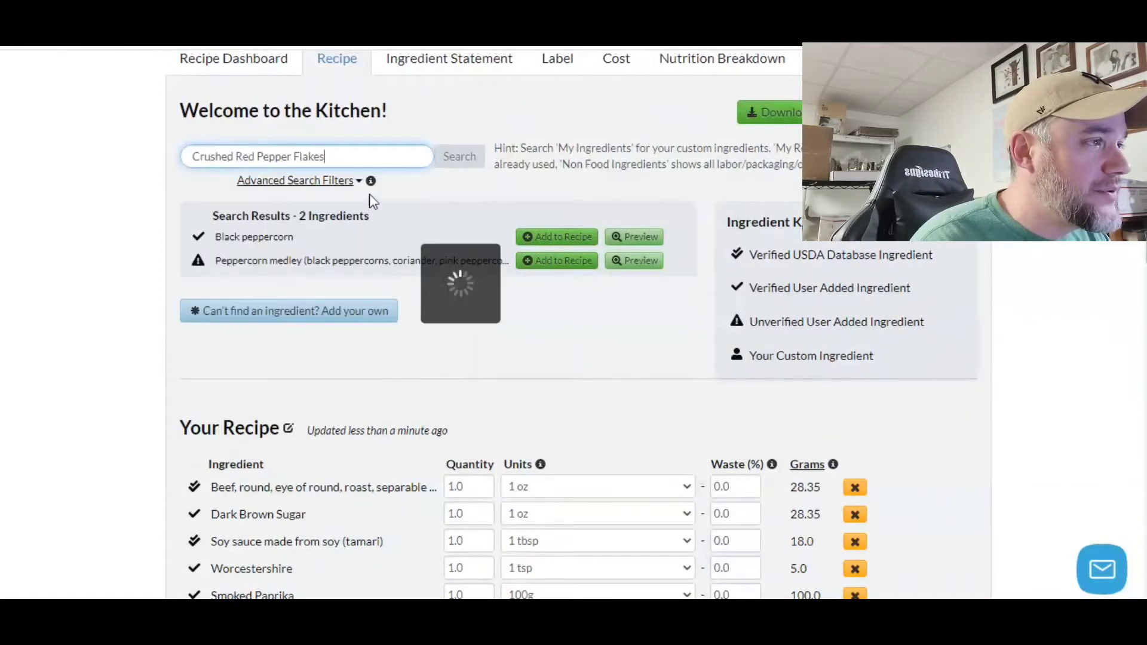
{"action": "left_click", "coordinate": [412, 237]}
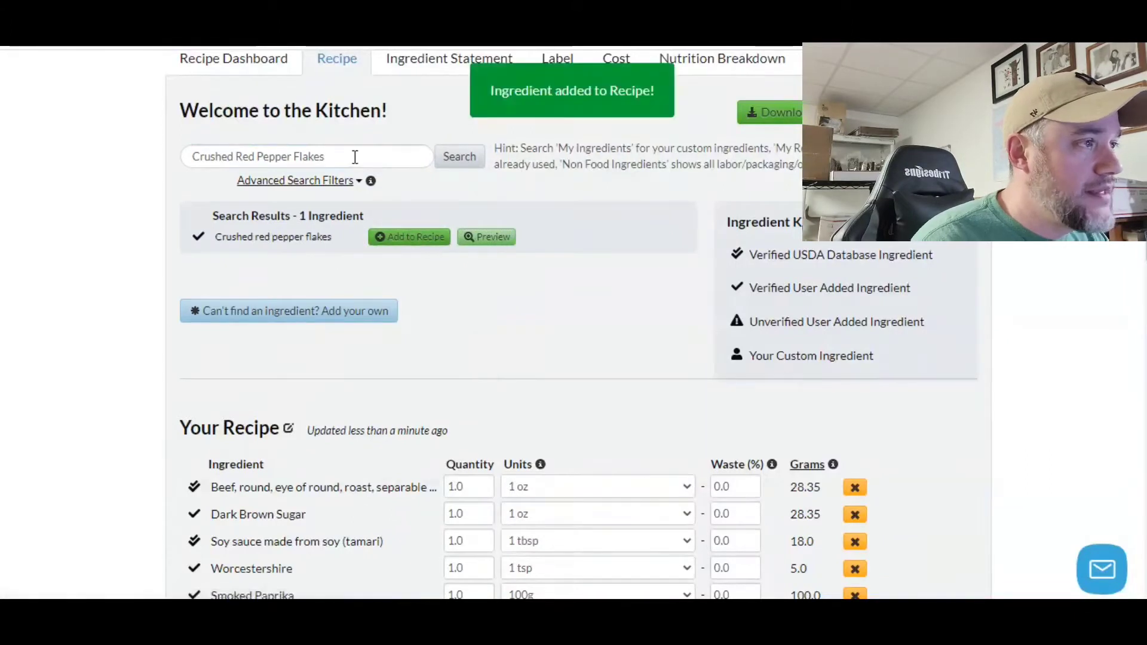
Step: Search 'onion powder' and add Spices, onion powder to the recipe
{"action": "double_click", "coordinate": [350, 149]}
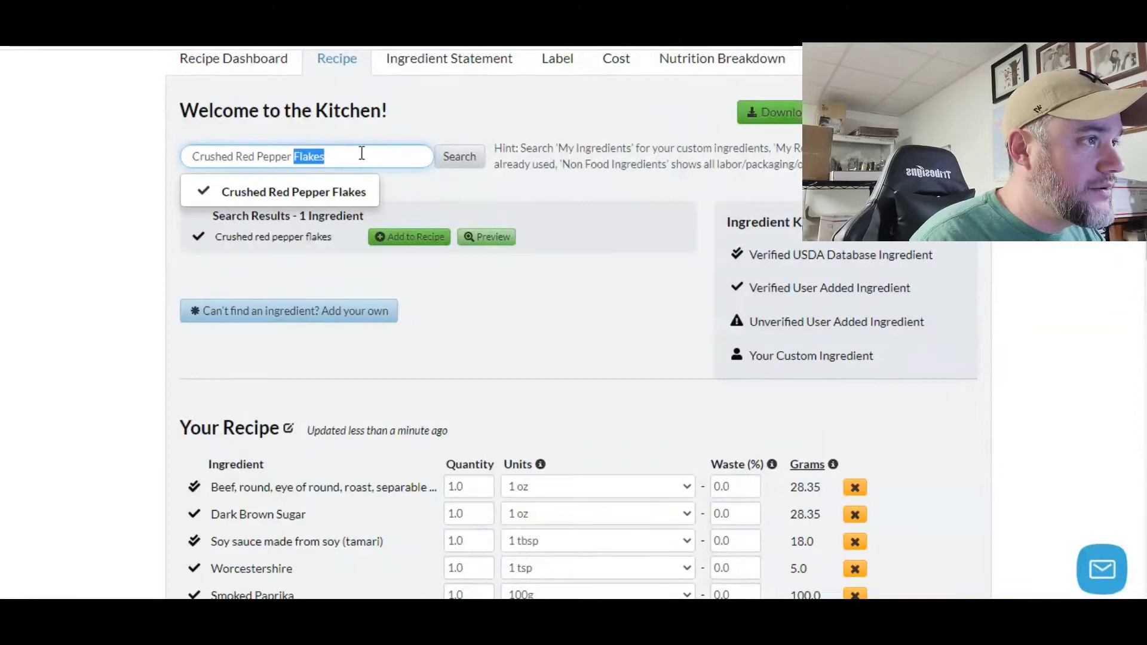
{"action": "key", "text": "BackSpace"}
{"action": "key", "text": "BackSpace"}
{"action": "key", "text": "BackSpace"}
{"action": "key", "text": "BackSpace"}
{"action": "key", "text": "BackSpace"}
{"action": "key", "text": "BackSpace"}
{"action": "key", "text": "BackSpace"}
{"action": "key", "text": "BackSpace"}
{"action": "key", "text": "BackSpace"}
{"action": "key", "text": "BackSpace"}
{"action": "key", "text": "BackSpace"}
{"action": "key", "text": "BackSpace"}
{"action": "key", "text": "BackSpace"}
{"action": "key", "text": "BackSpace"}
{"action": "key", "text": "BackSpace"}
{"action": "key", "text": "BackSpace"}
{"action": "key", "text": "BackSpace"}
{"action": "key", "text": "BackSpace"}
{"action": "key", "text": "BackSpace"}
{"action": "key", "text": "BackSpace"}
{"action": "type", "text": "o"}
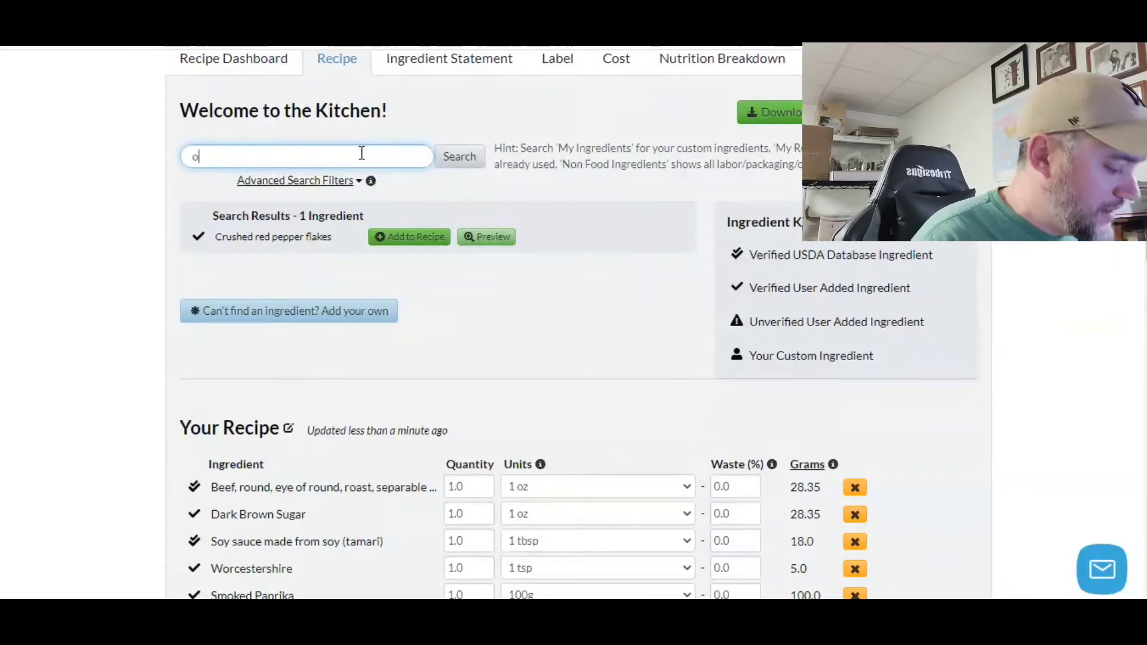
{"action": "type", "text": "nion powde"}
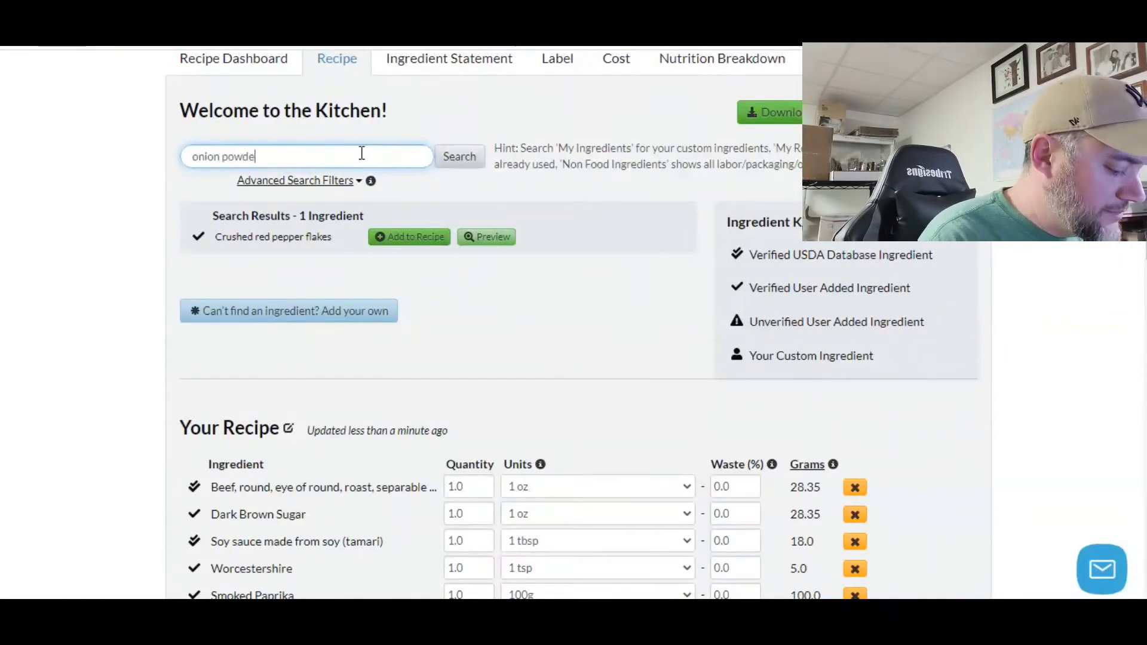
{"action": "type", "text": "r"}
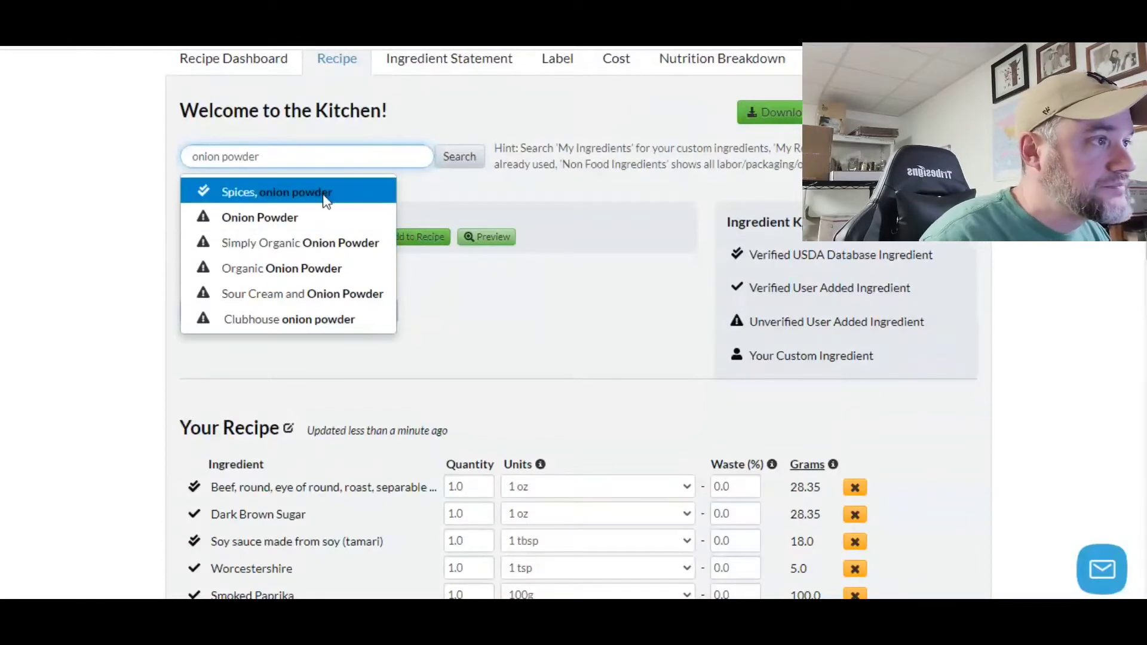
{"action": "left_click", "coordinate": [326, 197]}
{"action": "left_click", "coordinate": [402, 238]}
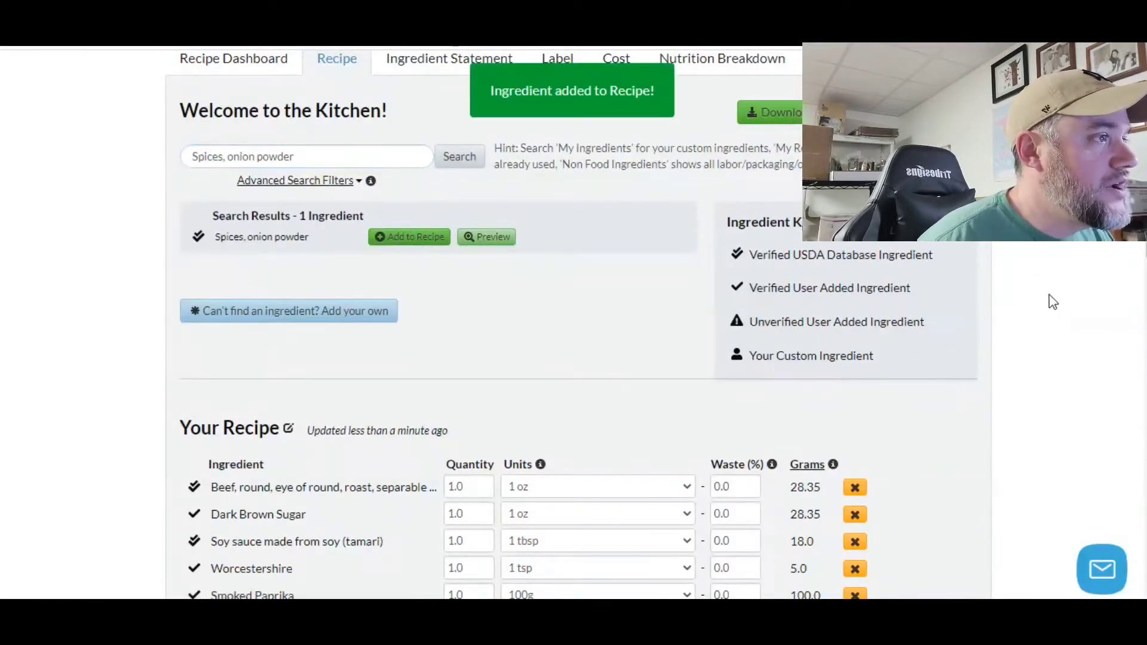
Step: Measure the beef in pounds (3 lb)
{"action": "scroll", "coordinate": [1068, 277], "scroll_direction": "down", "scroll_amount": 6}
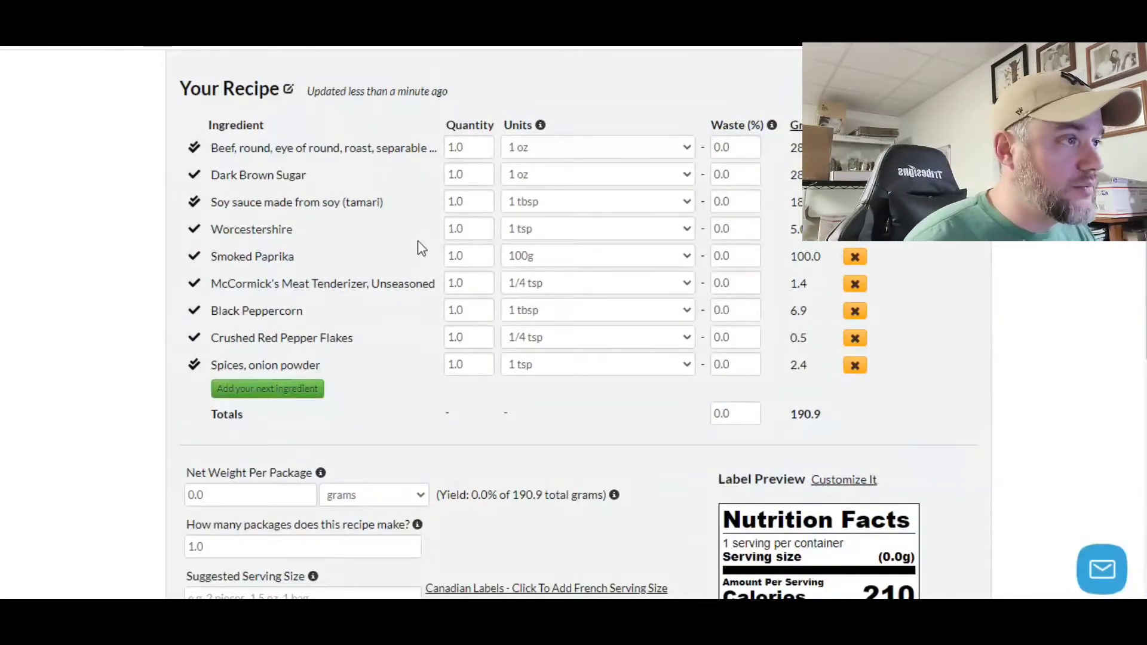
{"action": "left_click", "coordinate": [547, 147]}
{"action": "left_click", "coordinate": [558, 181]}
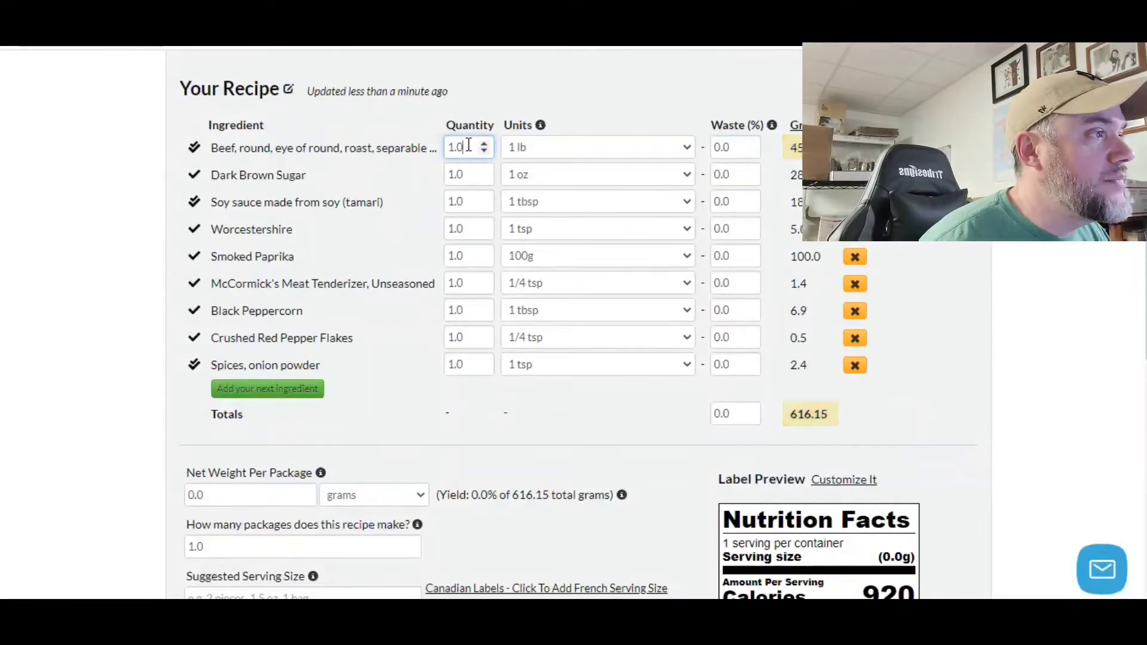
{"action": "double_click", "coordinate": [469, 145]}
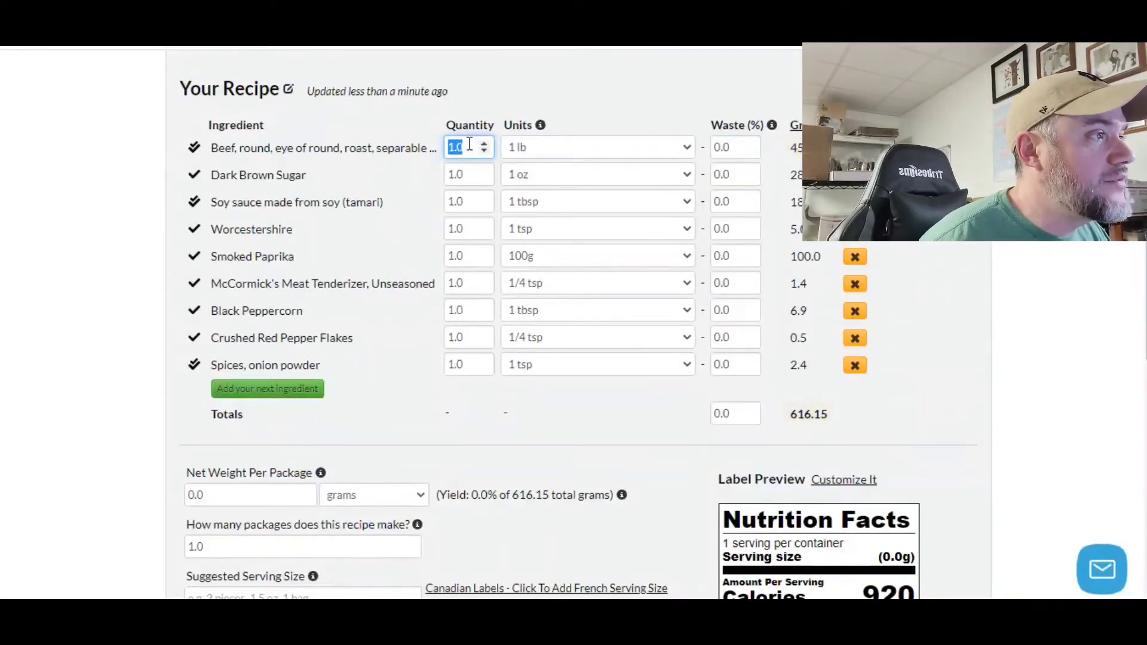
Step: Set the dark brown sugar to 8 oz
{"action": "left_click", "coordinate": [545, 176]}
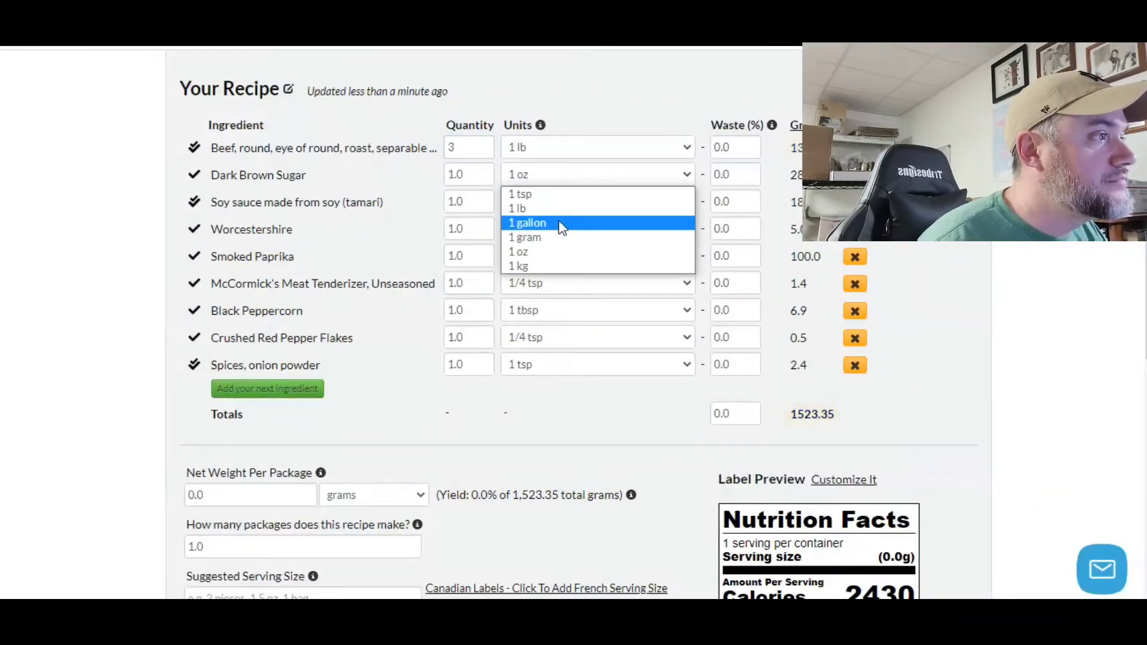
{"action": "left_click", "coordinate": [563, 254]}
{"action": "double_click", "coordinate": [470, 175]}
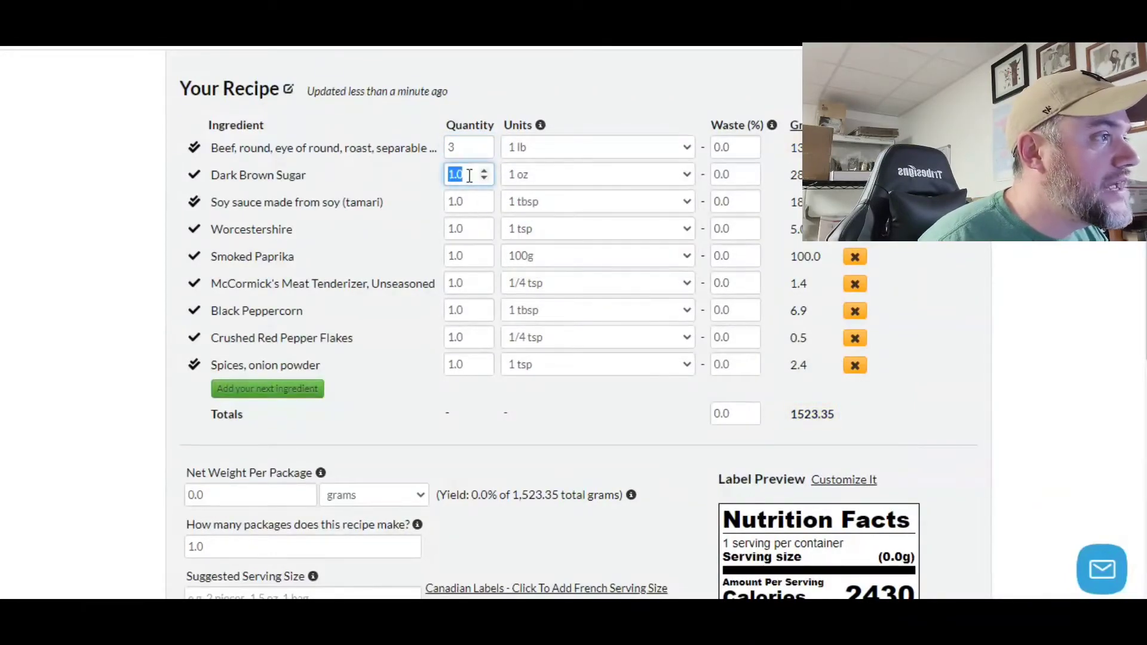
{"action": "type", "text": "8"}
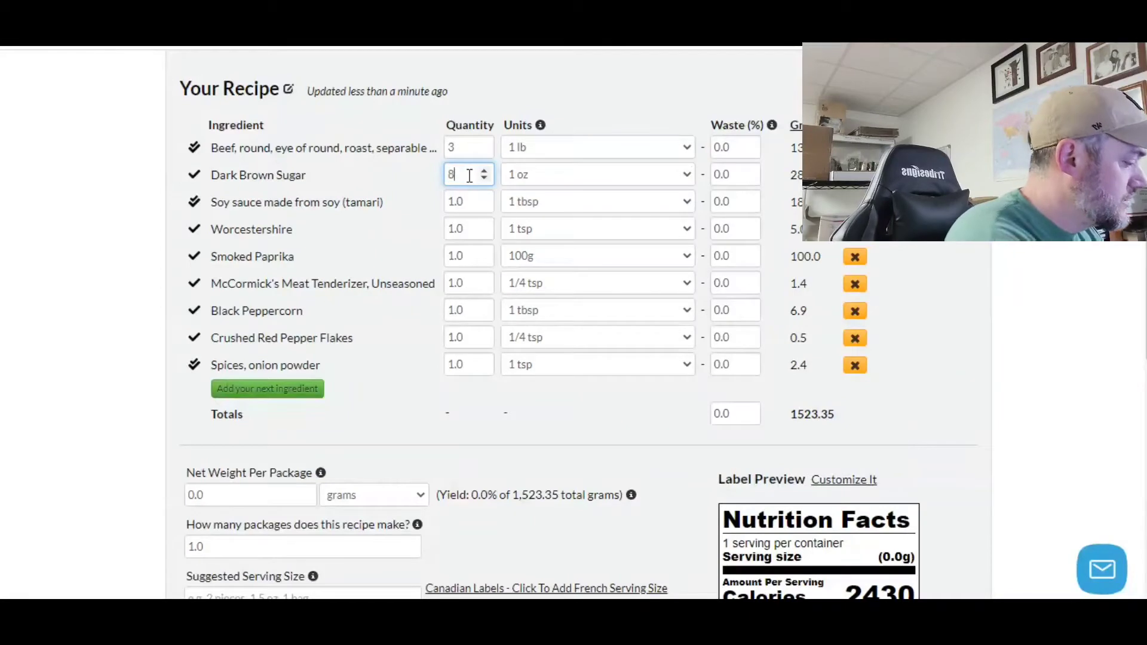
Step: Set the soy sauce to 1 cup and keep Worcestershire in teaspoons
{"action": "left_click", "coordinate": [550, 204]}
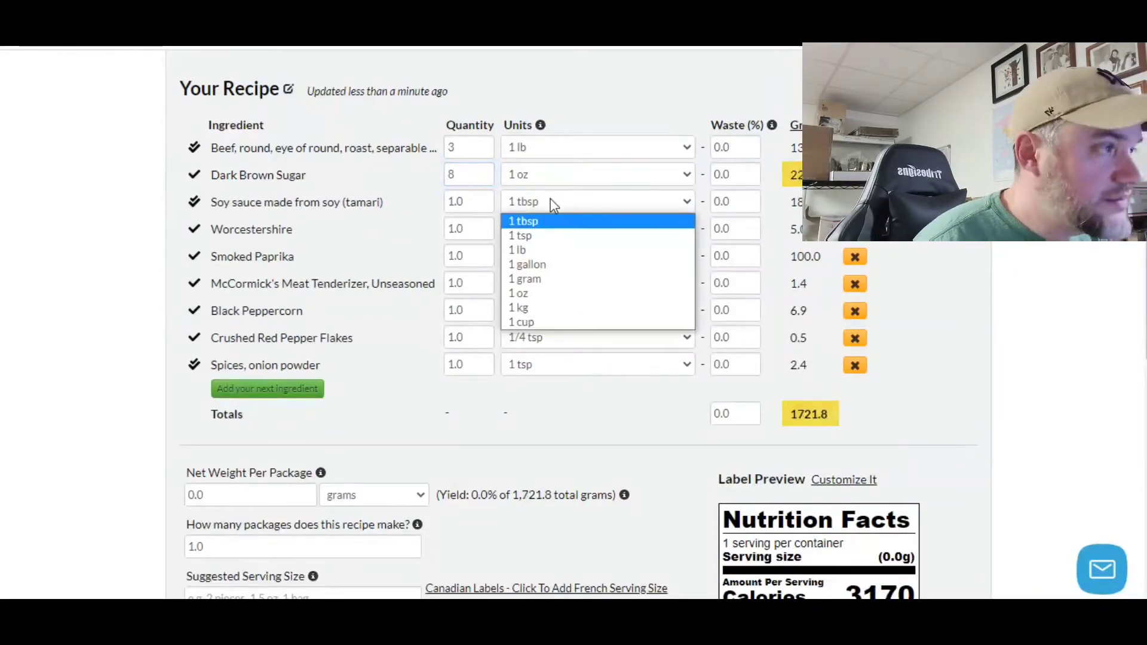
{"action": "left_click", "coordinate": [541, 322]}
{"action": "left_click", "coordinate": [554, 232]}
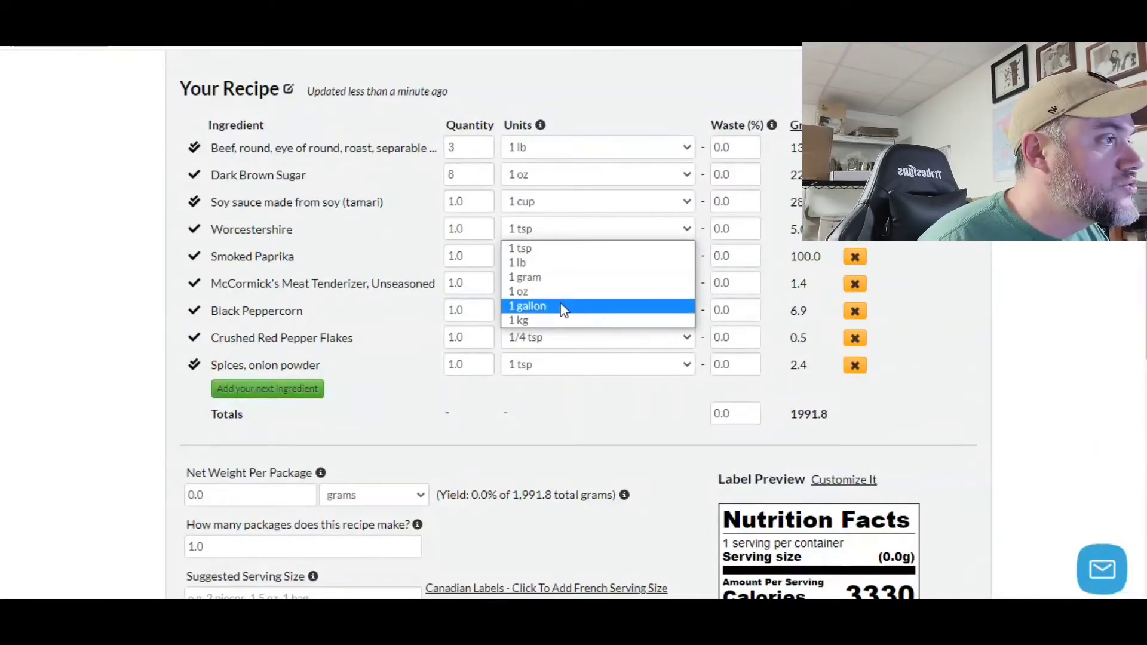
{"action": "left_click", "coordinate": [554, 248]}
{"action": "left_click", "coordinate": [473, 230]}
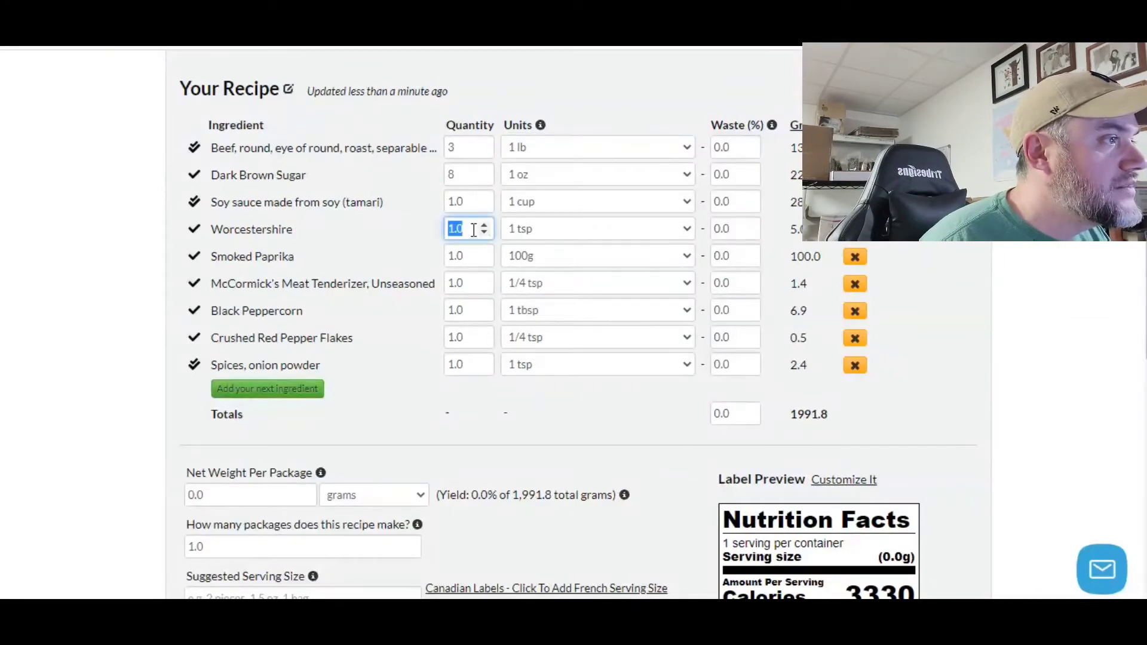
Step: Set Worcestershire to 5 tsp, smoked paprika to 1 oz, and tenderizer to 2 quarter-teaspoons
{"action": "type", "text": "5"}
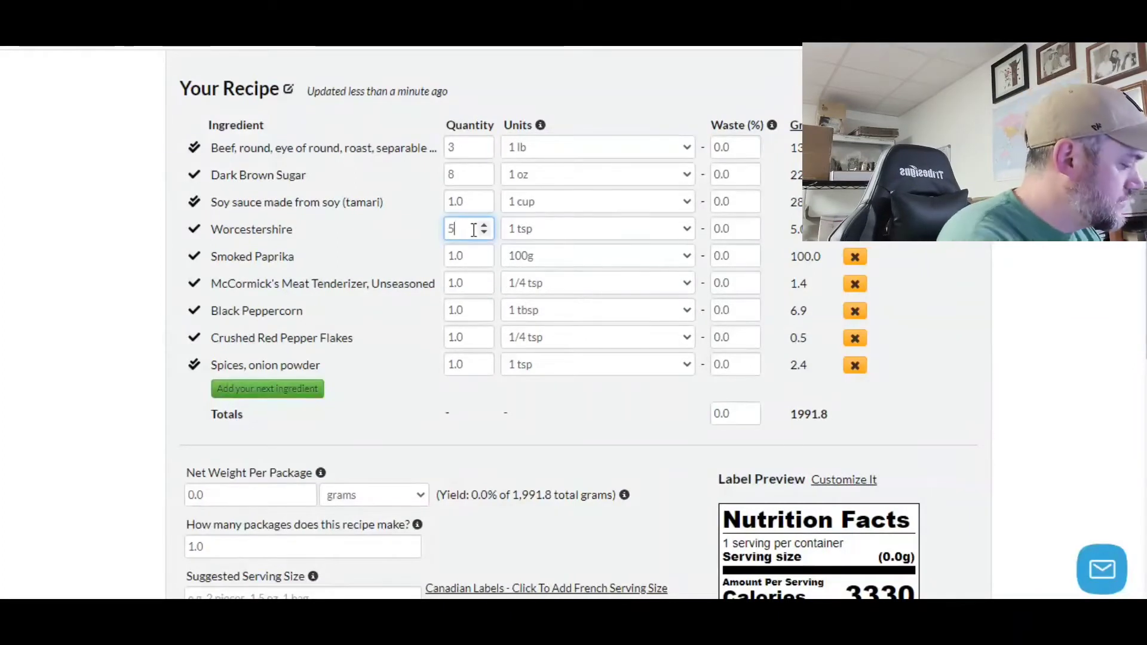
{"action": "left_click", "coordinate": [553, 256]}
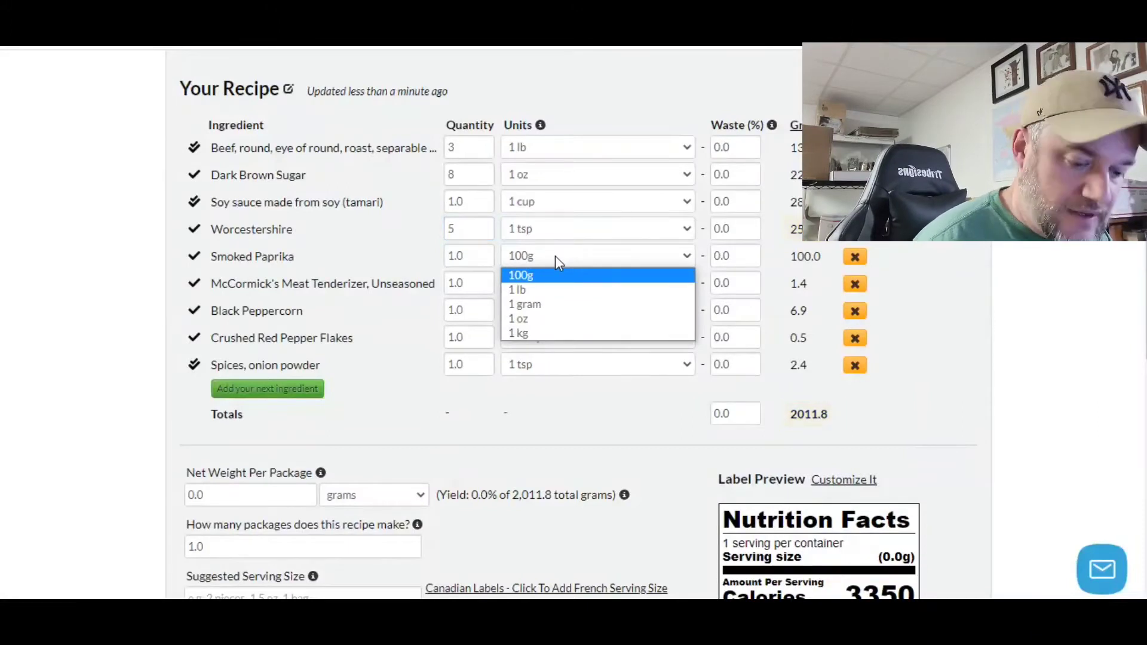
{"action": "left_click", "coordinate": [555, 318]}
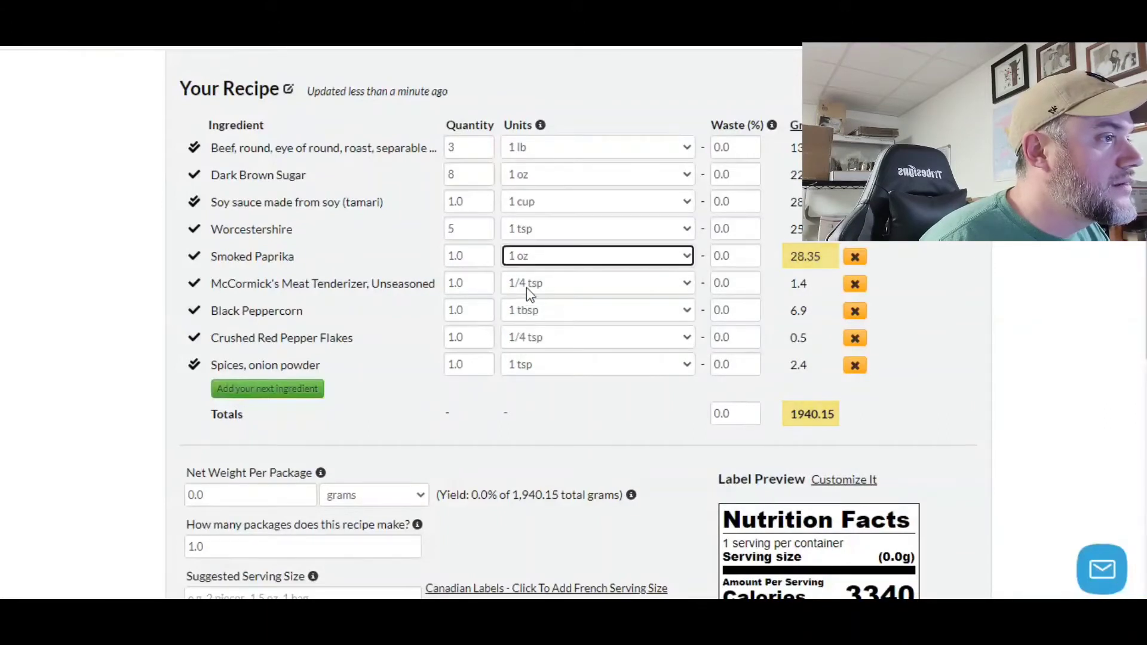
{"action": "left_click", "coordinate": [547, 284]}
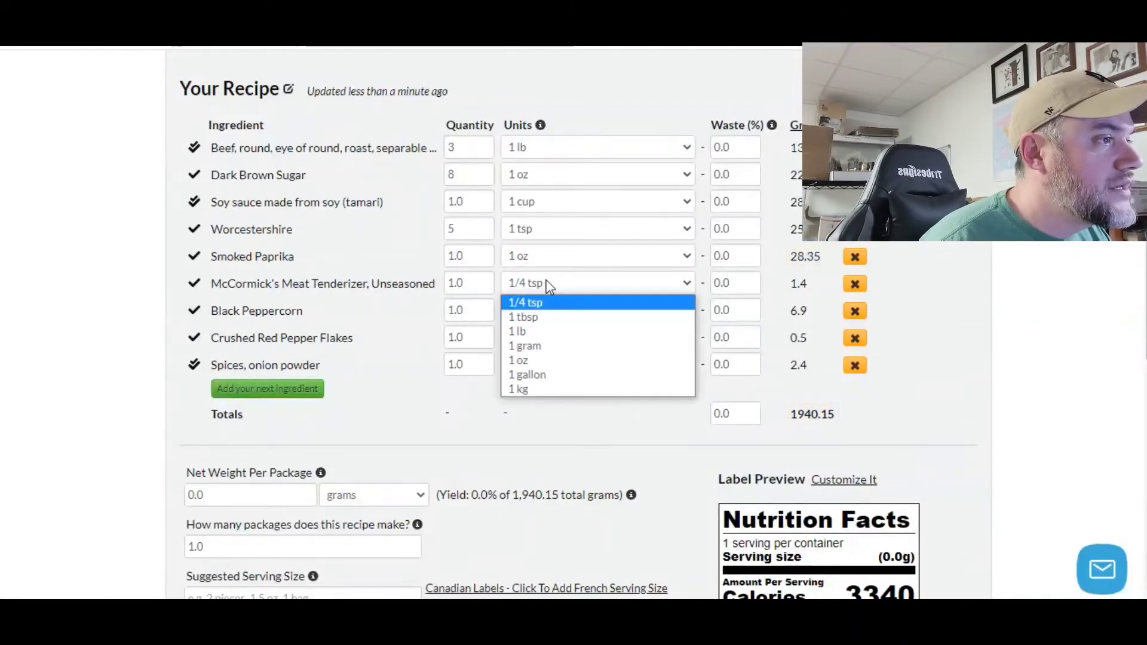
{"action": "left_click", "coordinate": [471, 281]}
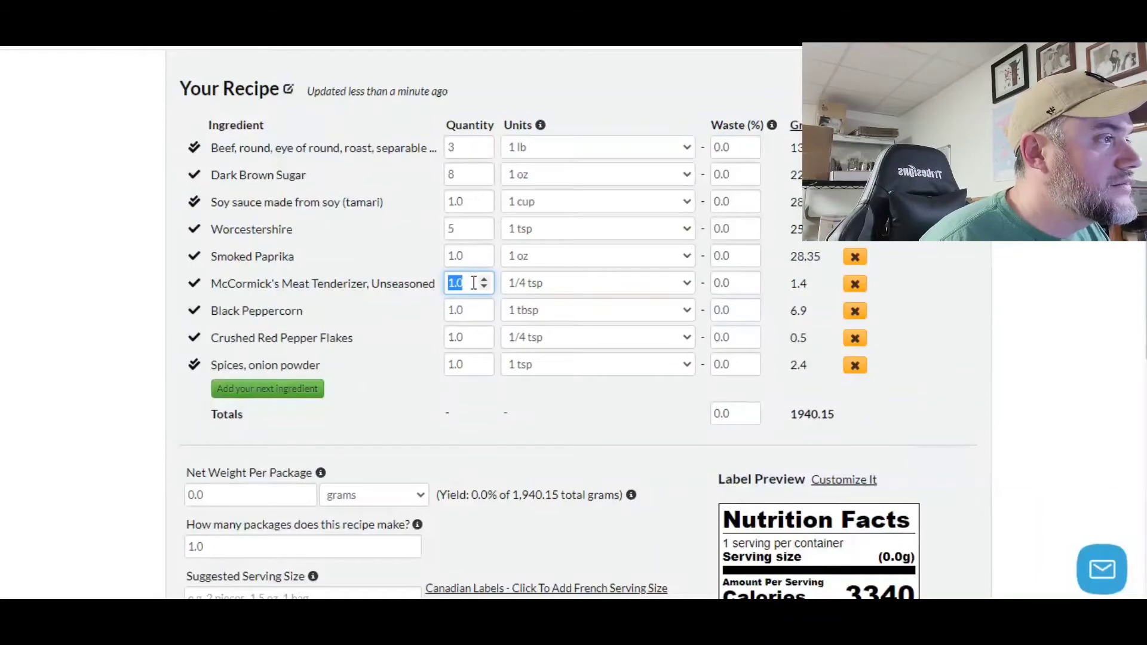
{"action": "type", "text": "2"}
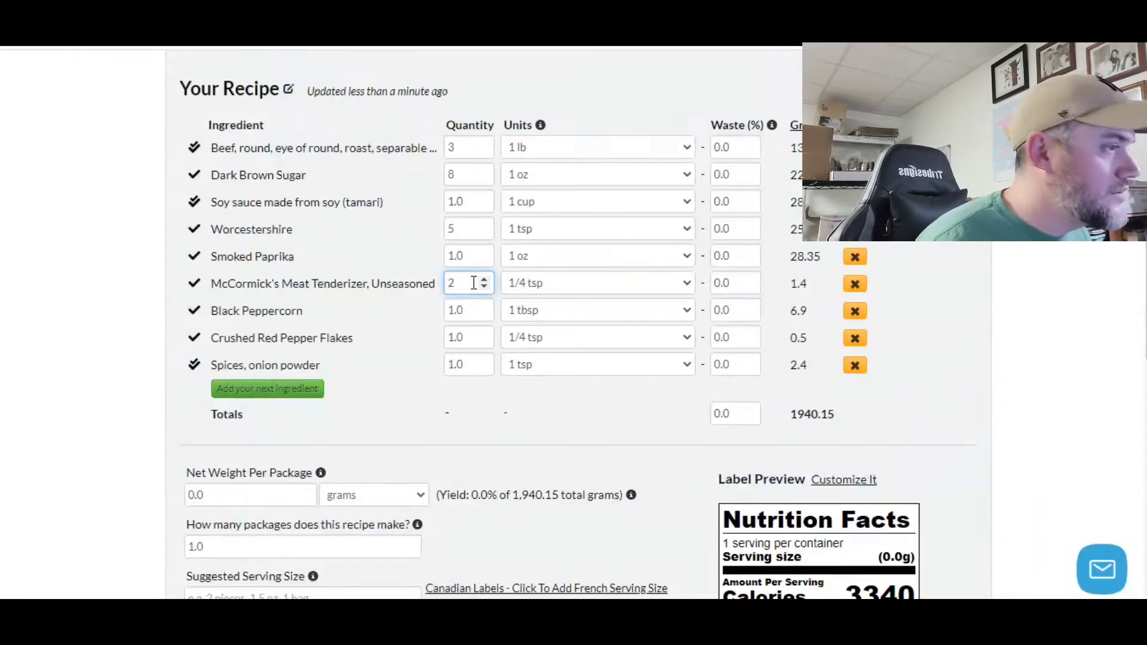
Step: Set Black Peppercorn to 2 tbsp and red pepper flakes to 4 quarter-teaspoons
{"action": "left_click", "coordinate": [557, 314]}
{"action": "left_click", "coordinate": [461, 309]}
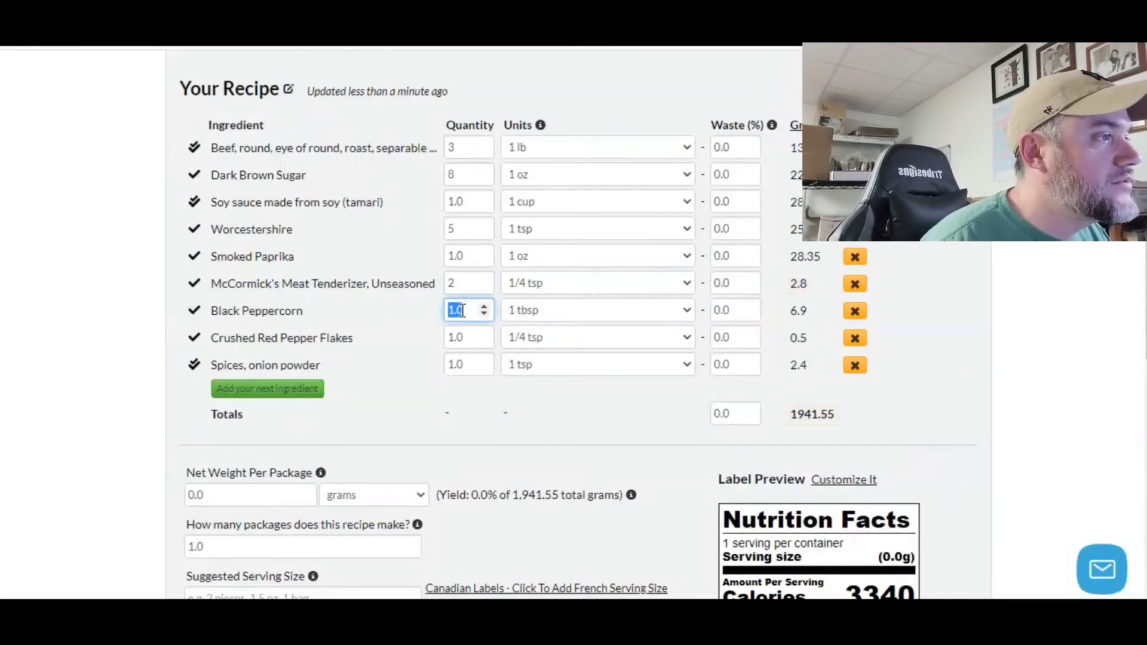
{"action": "type", "text": "2"}
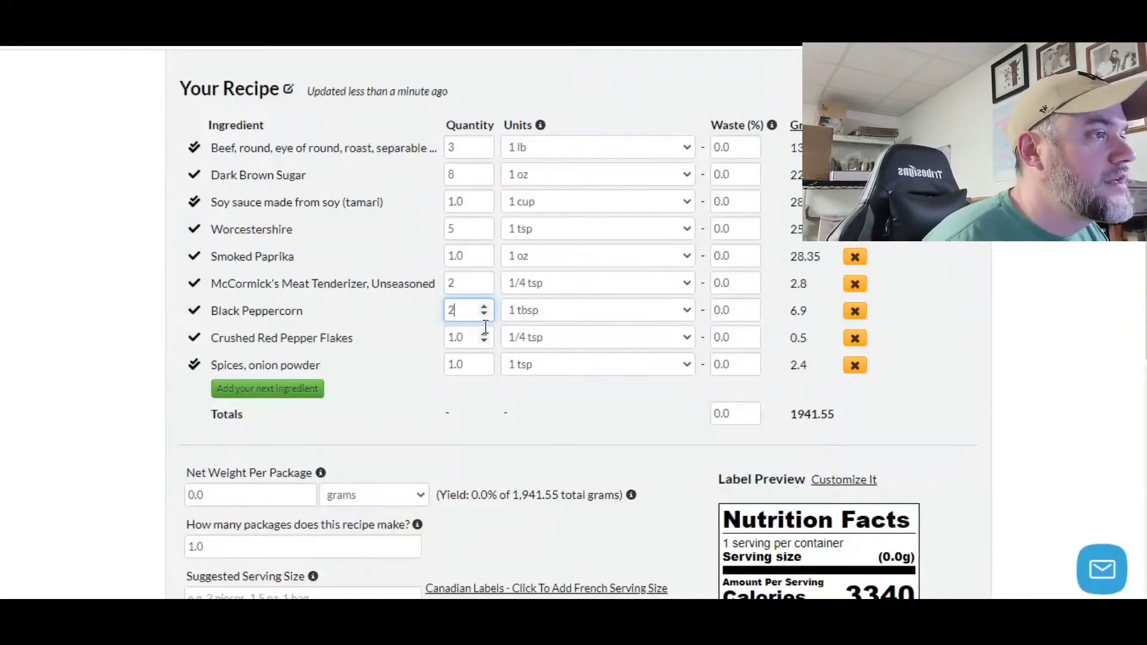
{"action": "left_click", "coordinate": [545, 344]}
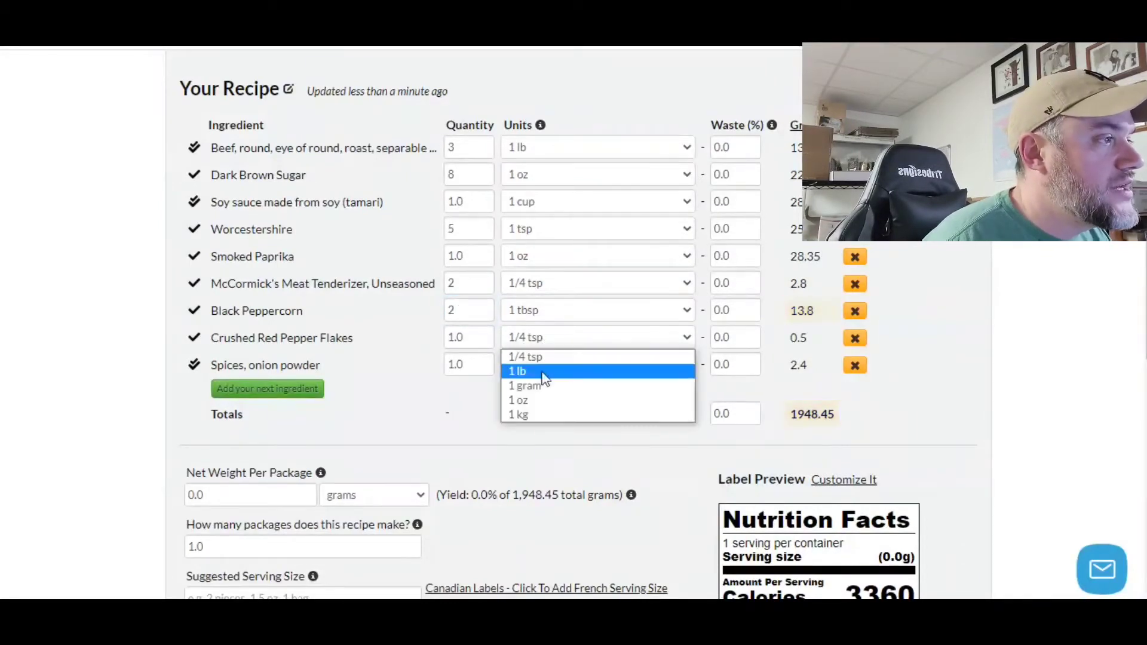
{"action": "left_click", "coordinate": [472, 337]}
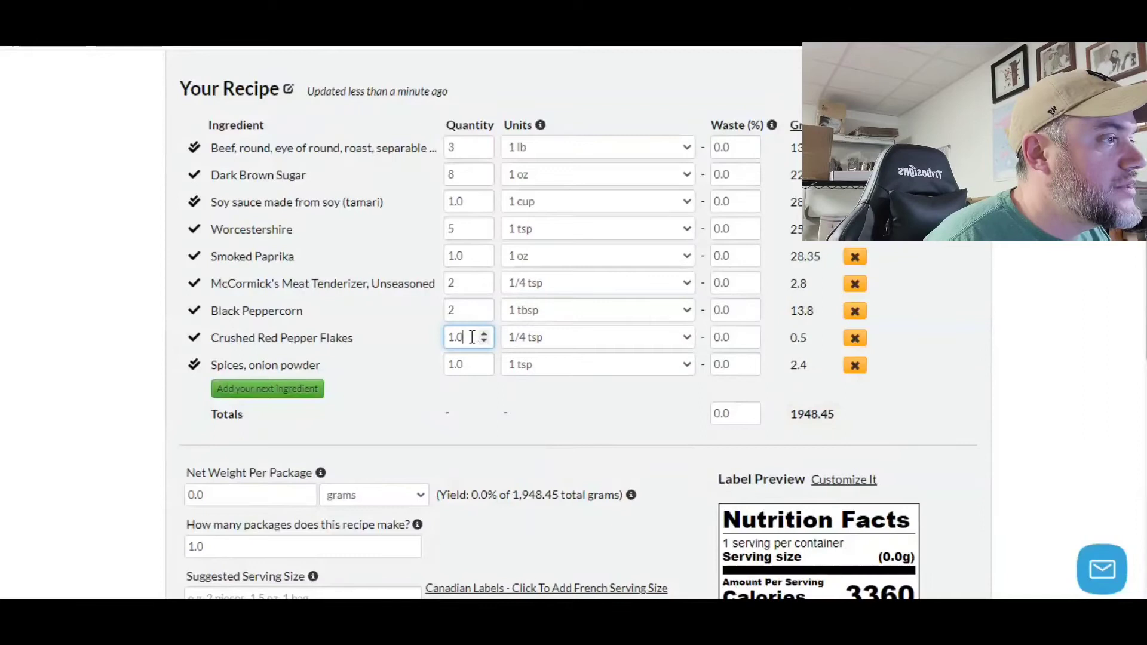
{"action": "left_click", "coordinate": [550, 336]}
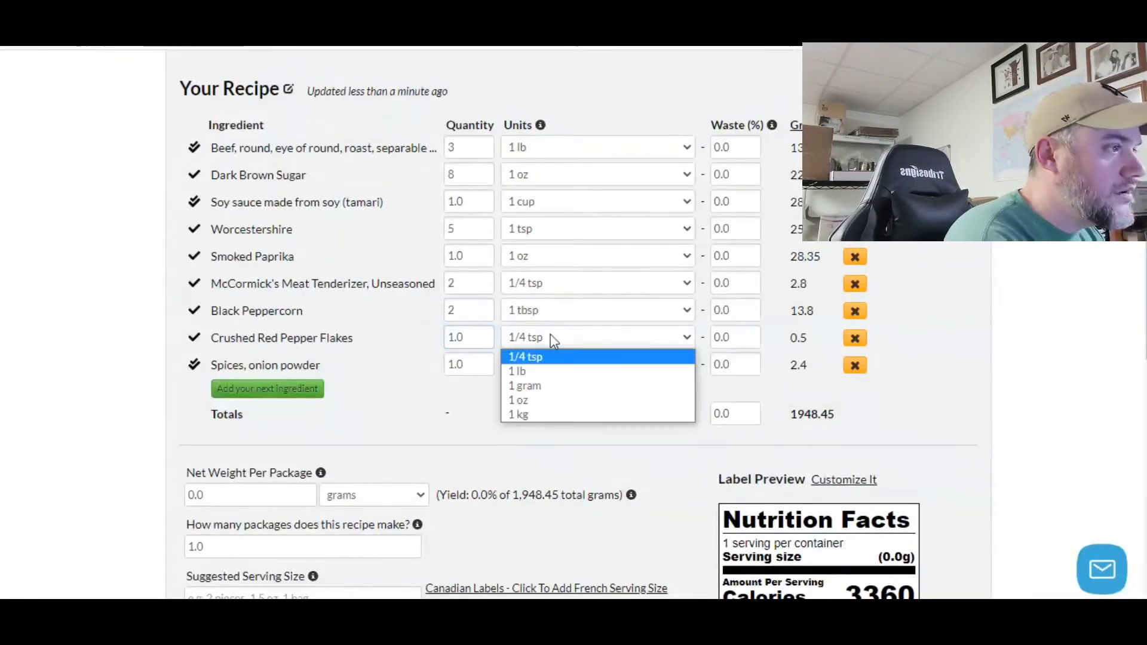
{"action": "left_click", "coordinate": [545, 358]}
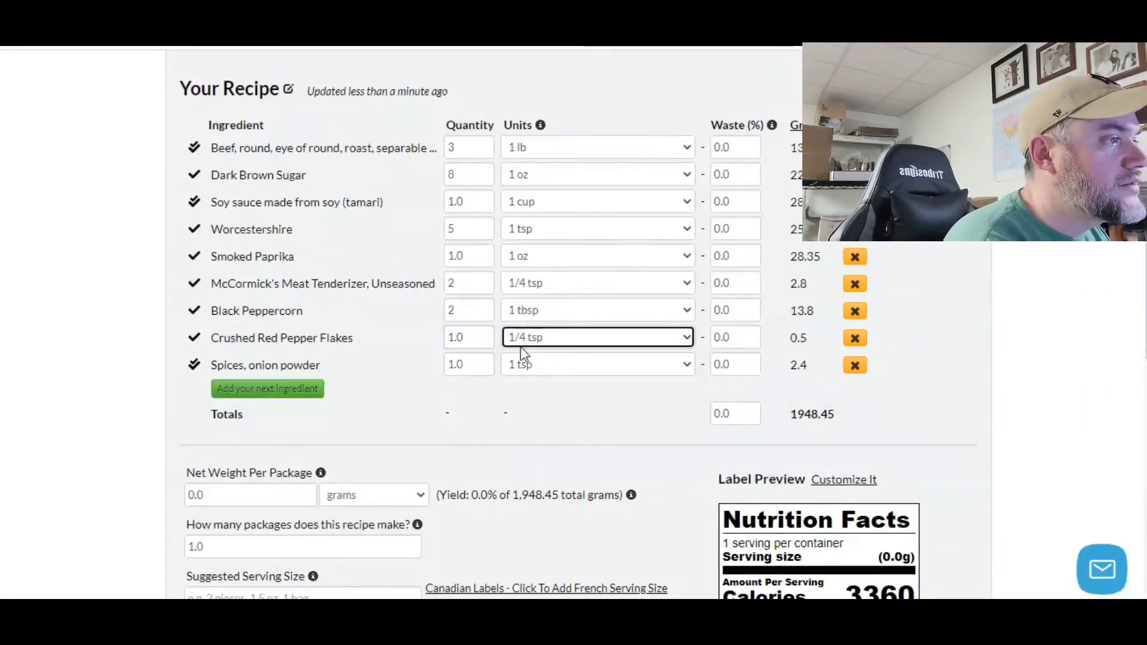
{"action": "left_click", "coordinate": [466, 335]}
{"action": "type", "text": "4"}
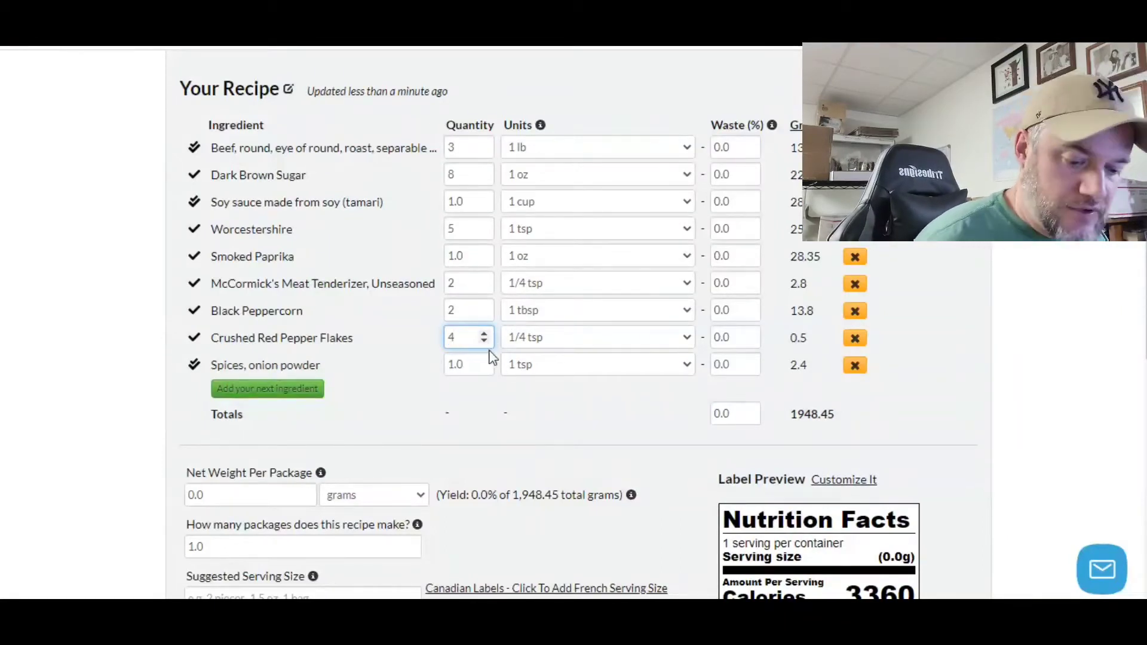
Step: Set the onion powder to 2 tbsp
{"action": "left_click", "coordinate": [531, 368]}
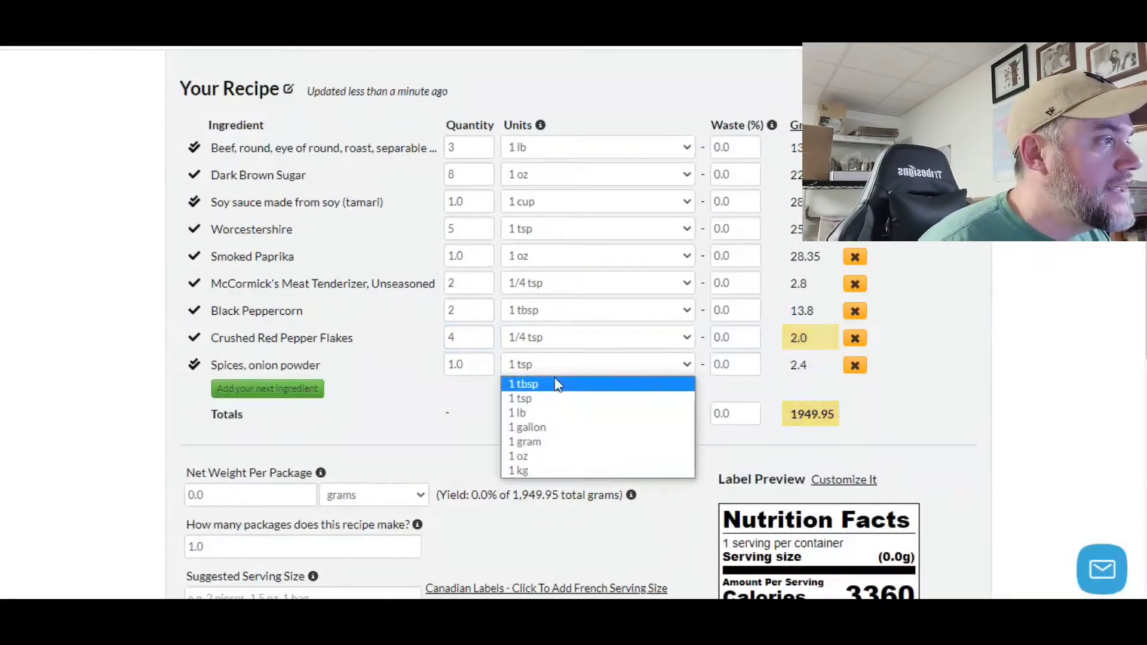
{"action": "left_click", "coordinate": [562, 391]}
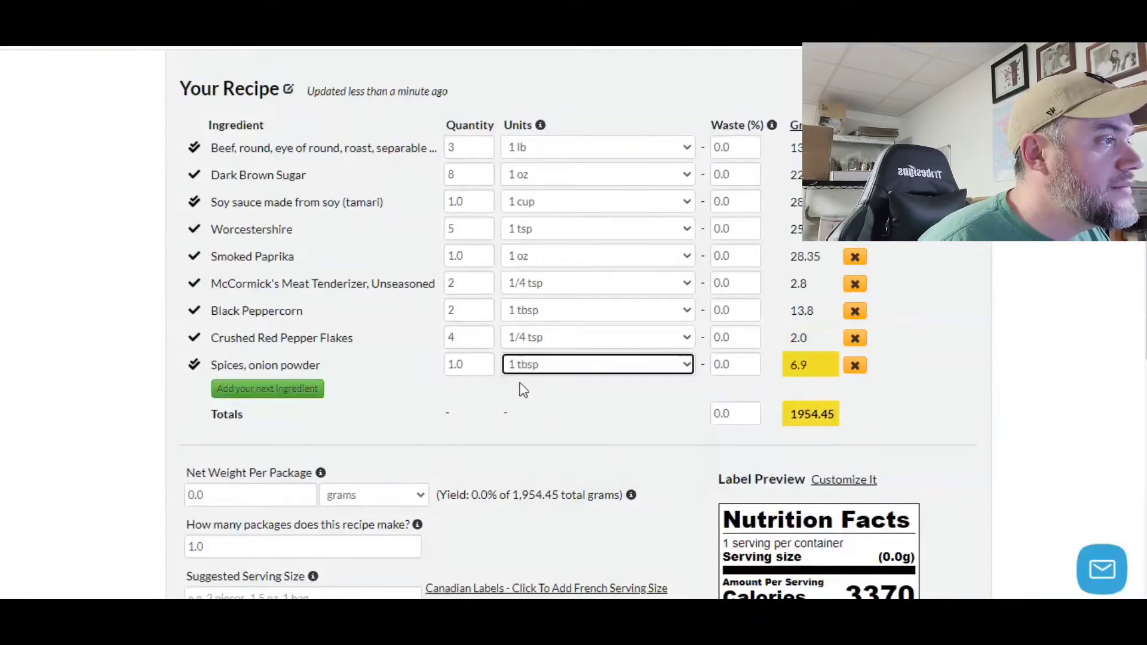
{"action": "double_click", "coordinate": [472, 365]}
{"action": "type", "text": "2"}
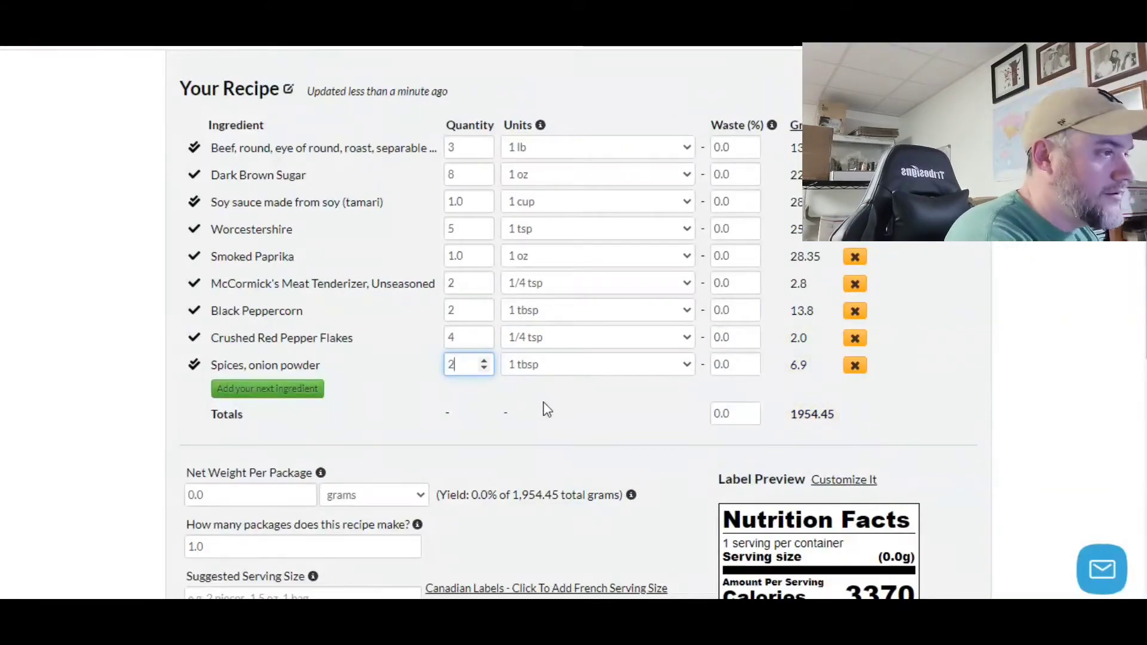
{"action": "left_click", "coordinate": [548, 408]}
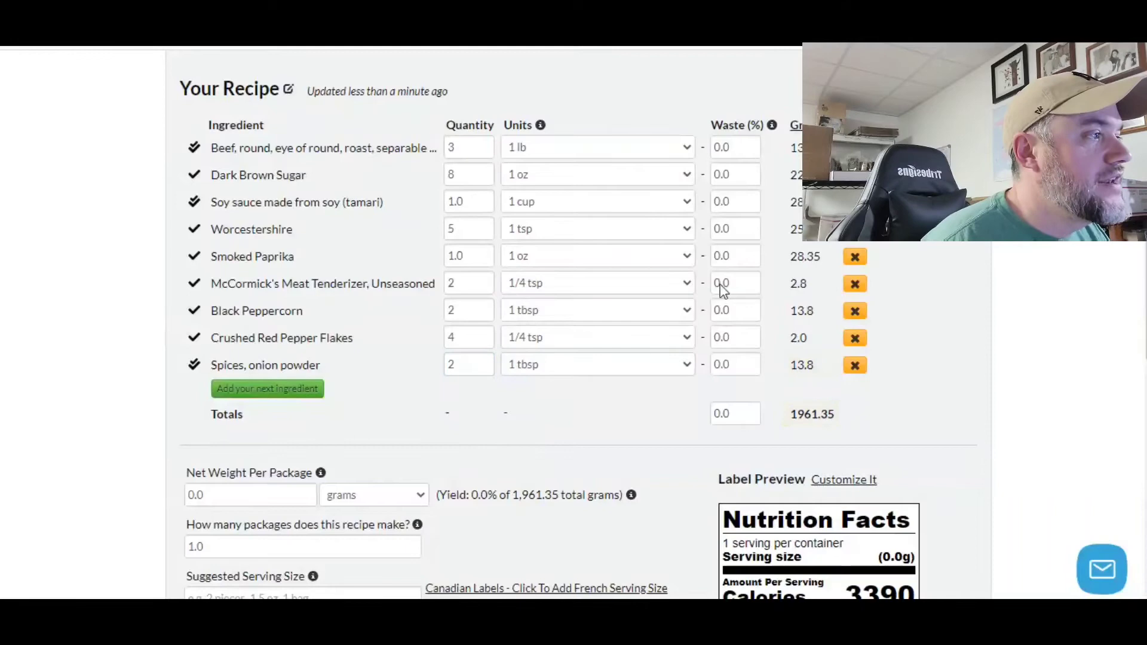
Step: Enter the 8 net weight, 4 packages, and a 2 oz suggested serving size
{"action": "scroll", "coordinate": [723, 289], "scroll_direction": "down", "scroll_amount": 5}
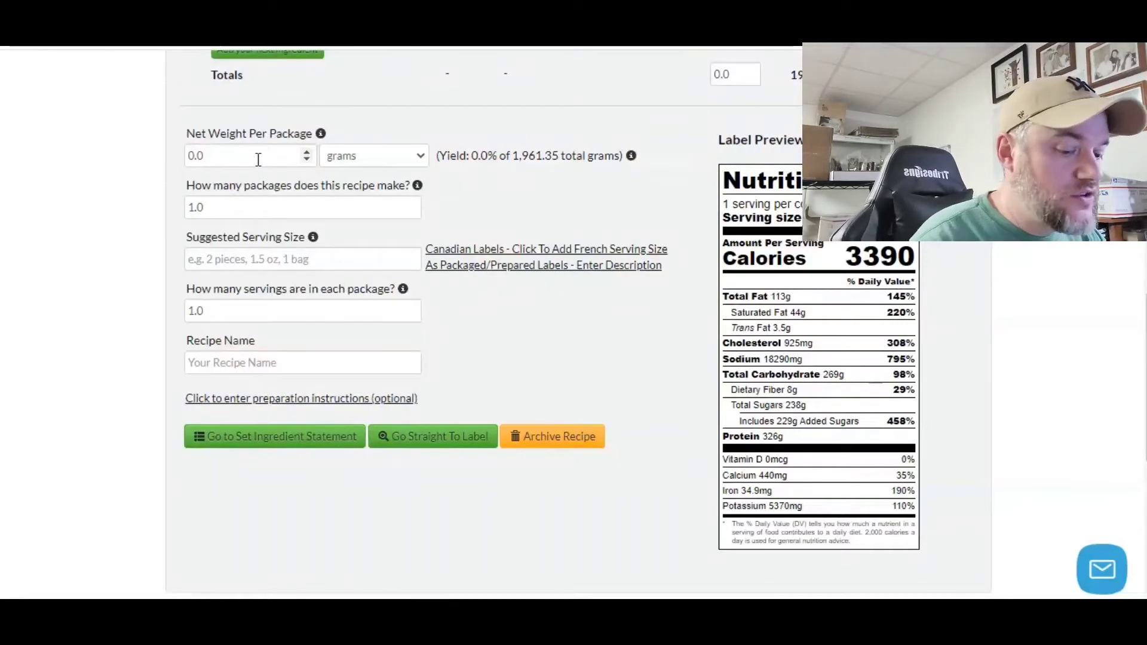
{"action": "left_click", "coordinate": [246, 156]}
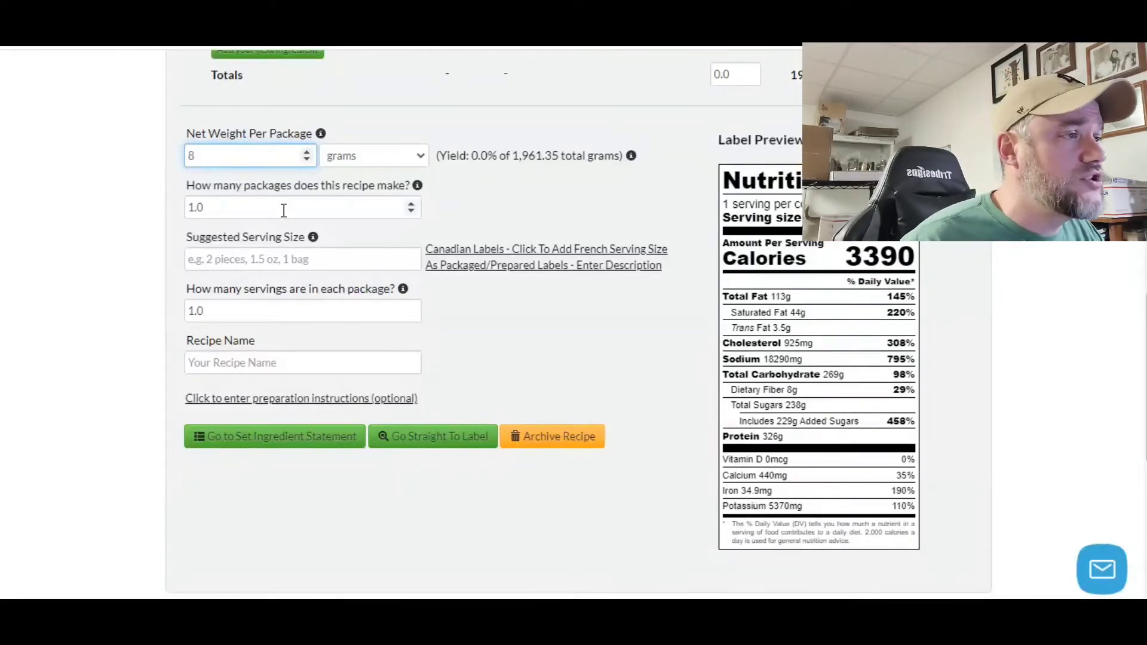
{"action": "key", "text": "Tab"}
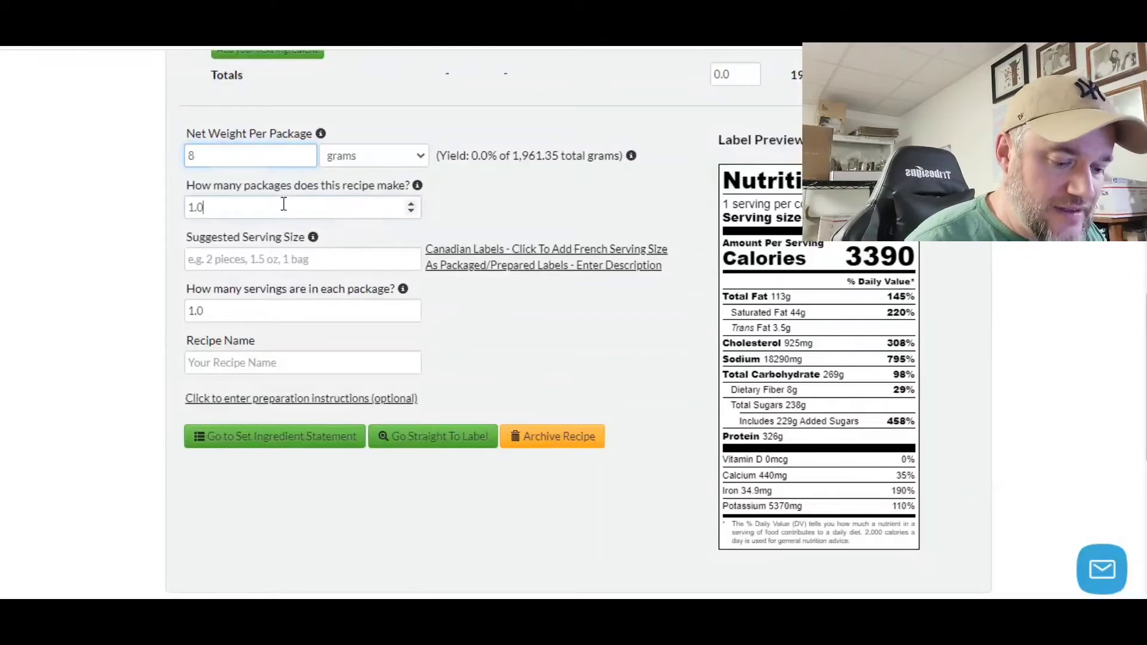
{"action": "type", "text": "4"}
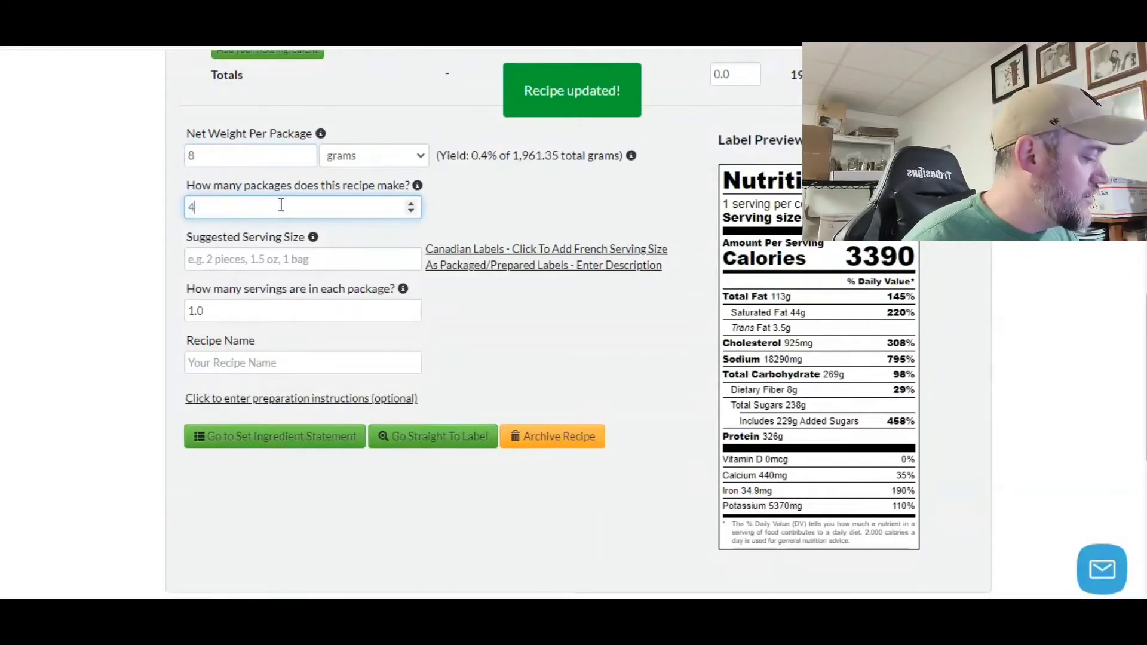
{"action": "left_click", "coordinate": [294, 261]}
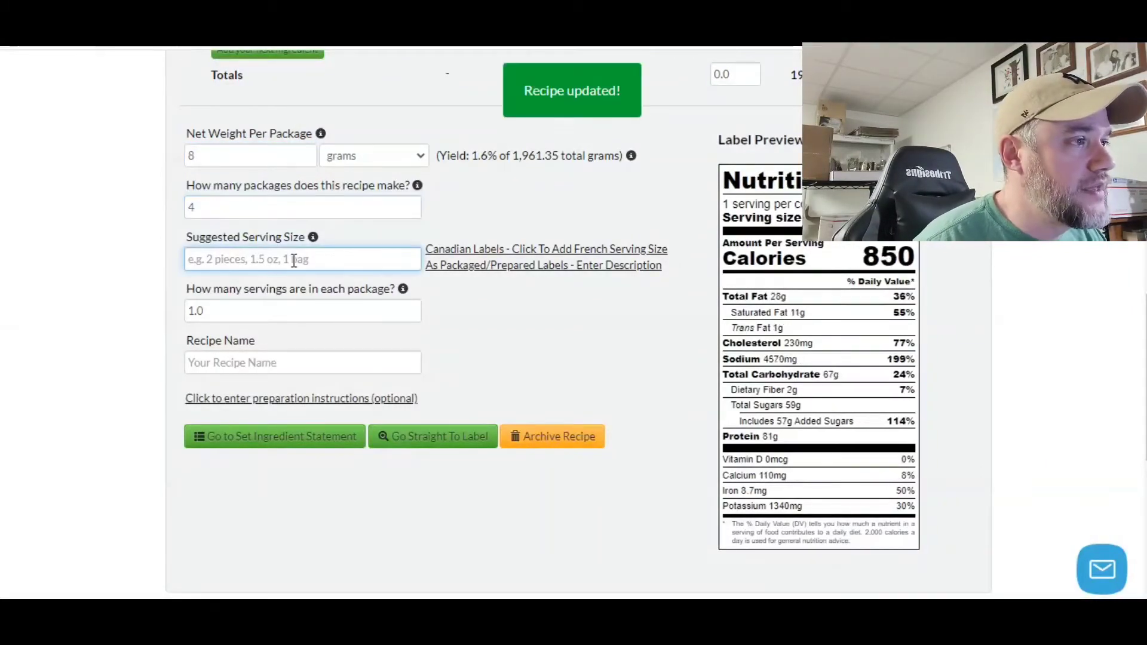
{"action": "type", "text": "2 oz"}
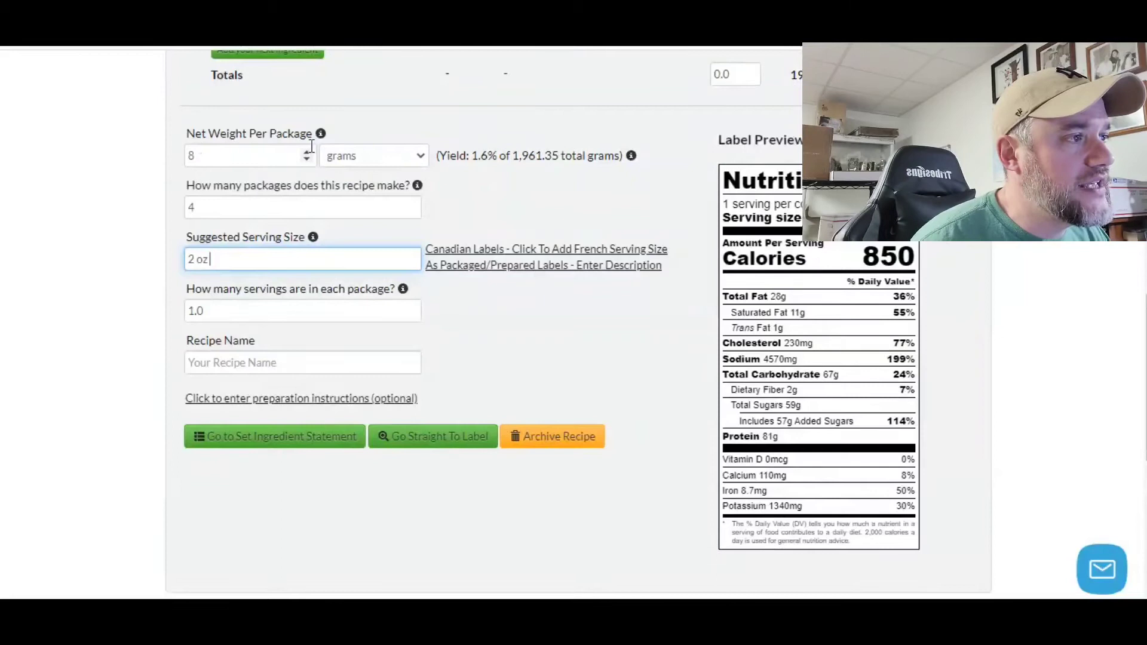
Step: Set the net weight unit to ounces and servings per package to 4
{"action": "left_click", "coordinate": [372, 156]}
{"action": "left_click", "coordinate": [376, 191]}
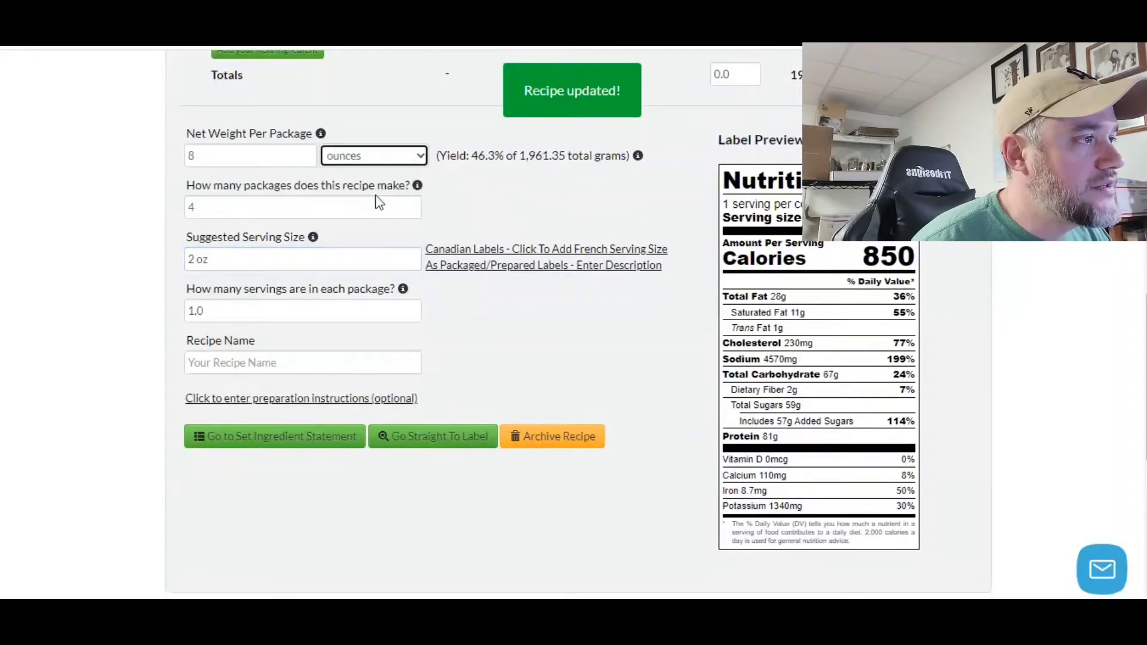
{"action": "left_click", "coordinate": [240, 310]}
{"action": "key", "text": "ctrl+a"}
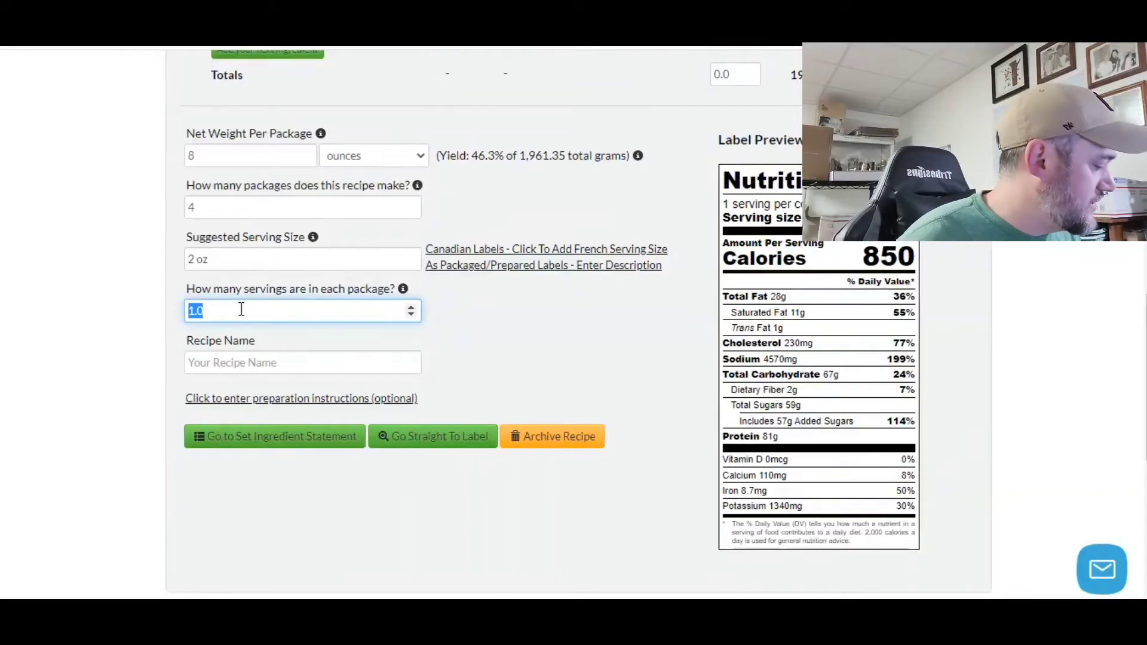
{"action": "type", "text": "4"}
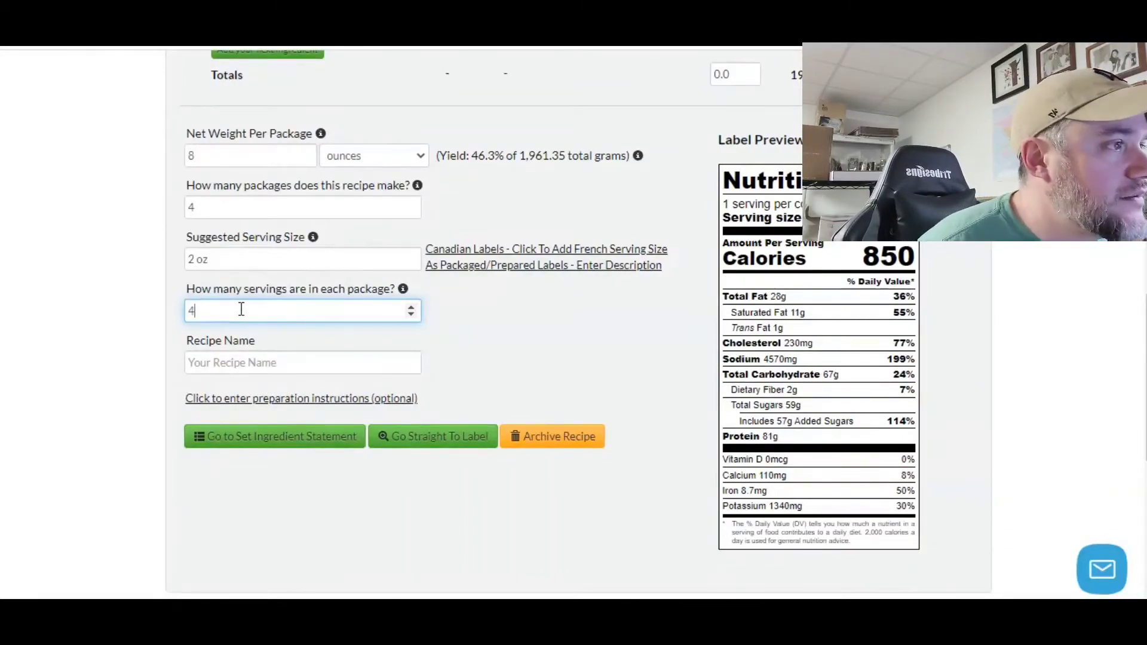
{"action": "left_click", "coordinate": [514, 365]}
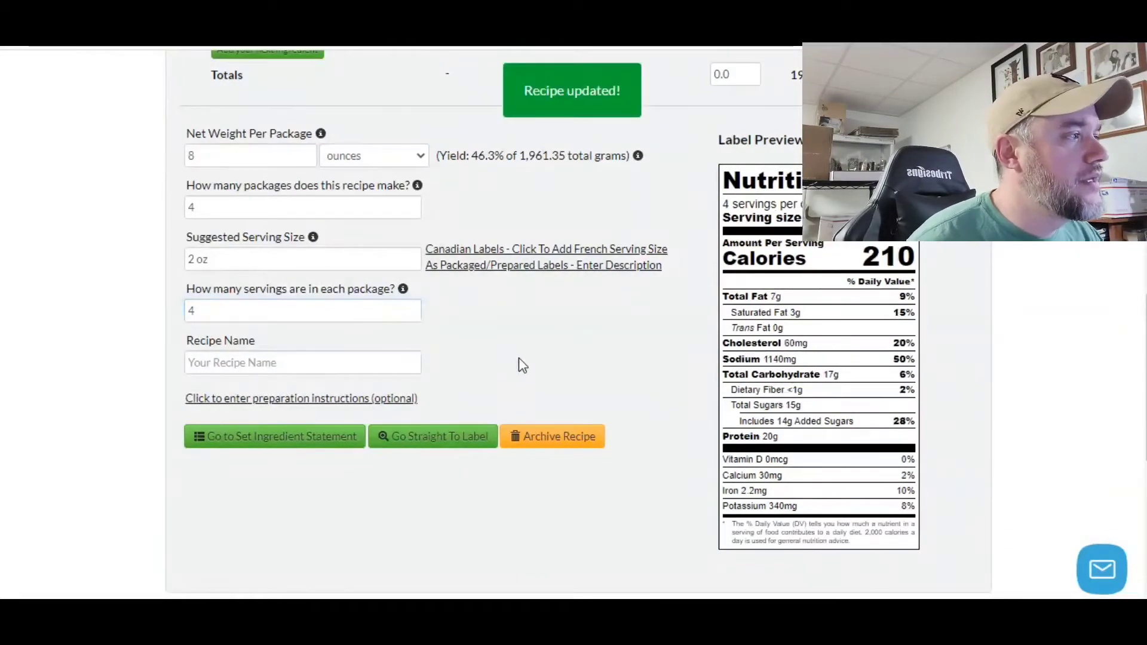
Step: Name the recipe 'Meat Jerky Recipe 8 oz' and select the 2 oz serving size text
{"action": "left_click", "coordinate": [361, 365]}
{"action": "type", "text": "M"}
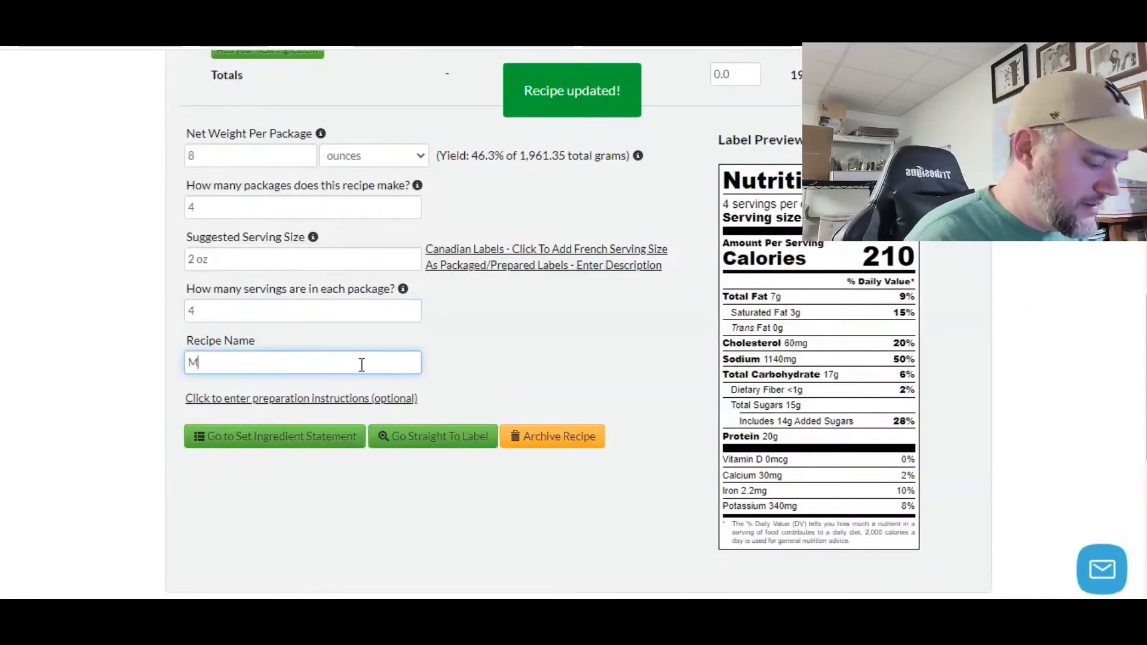
{"action": "type", "text": "eat Jerky "}
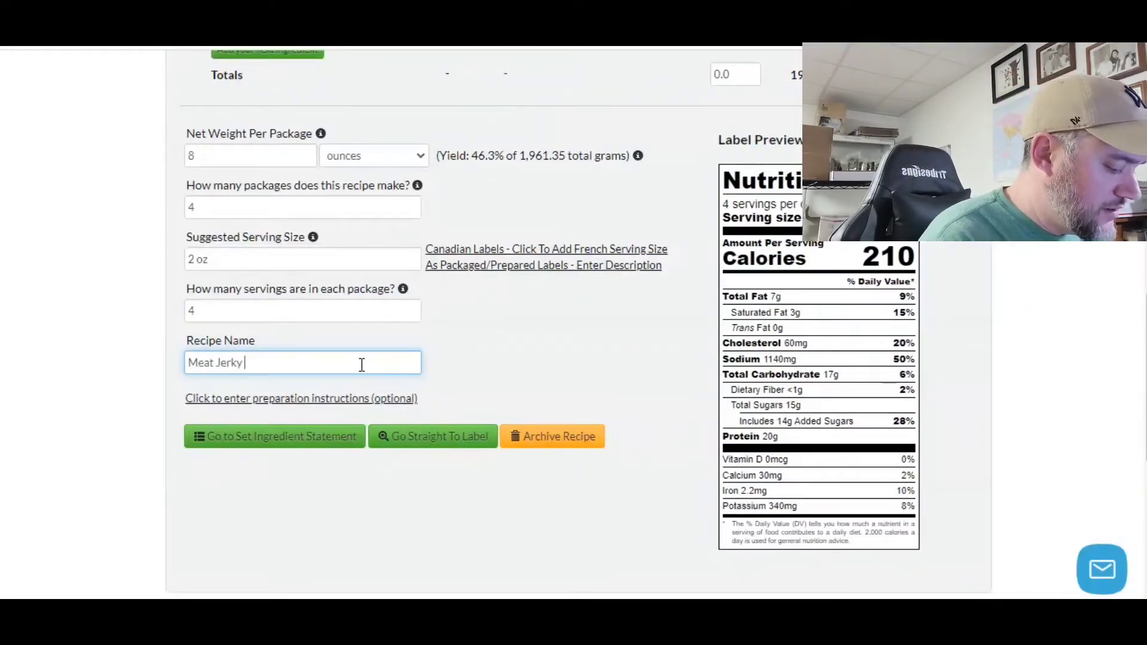
{"action": "type", "text": "Recipe "}
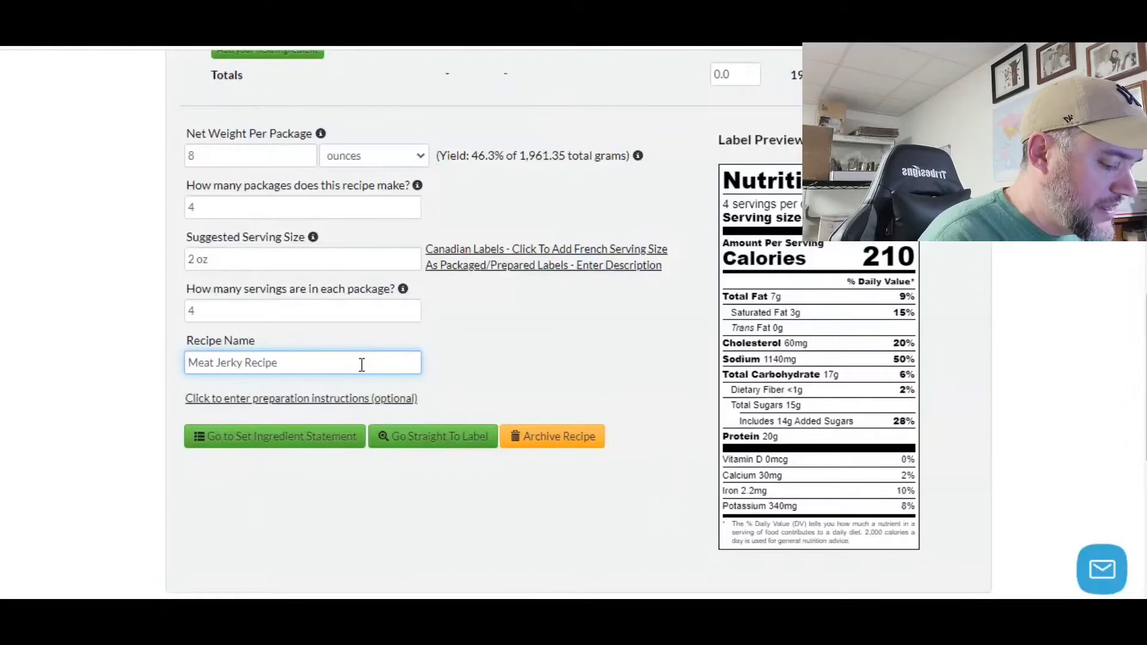
{"action": "type", "text": "8 o"}
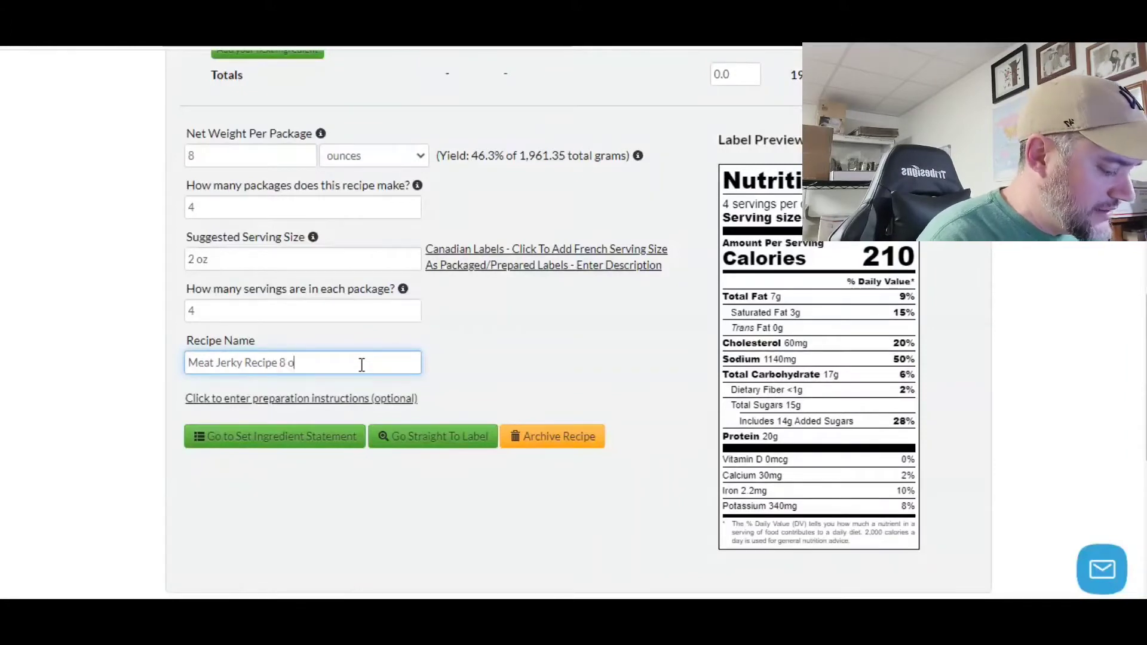
{"action": "type", "text": "z"}
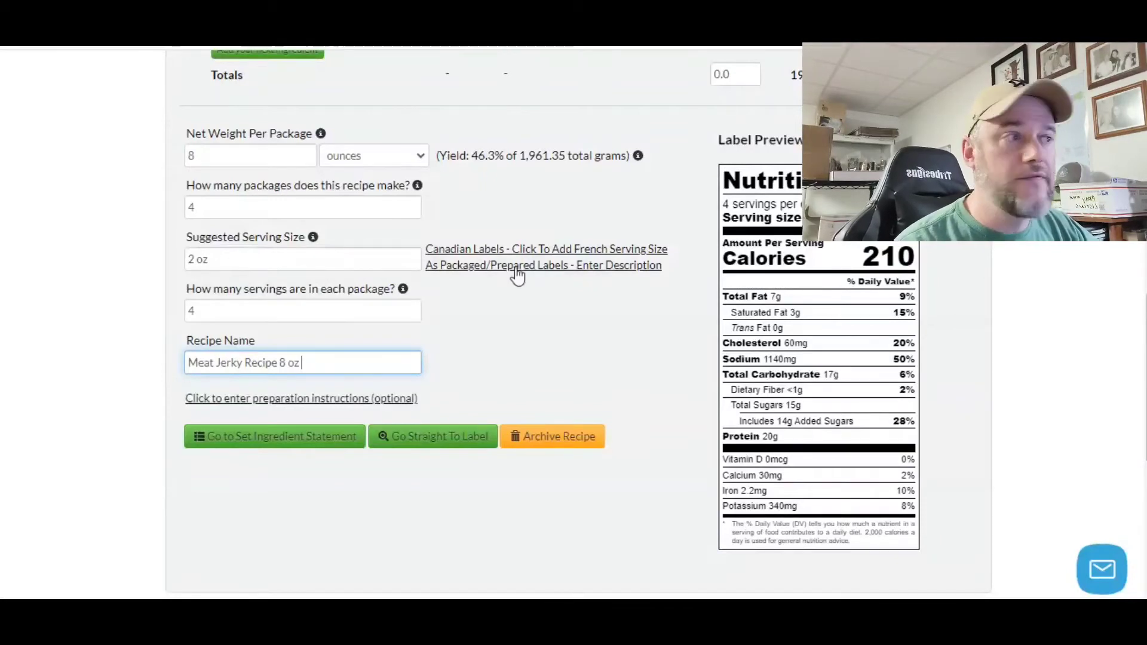
{"action": "left_click", "coordinate": [207, 259]}
{"action": "left_click_drag", "start_coordinate": [208, 258], "coordinate": [225, 182]}
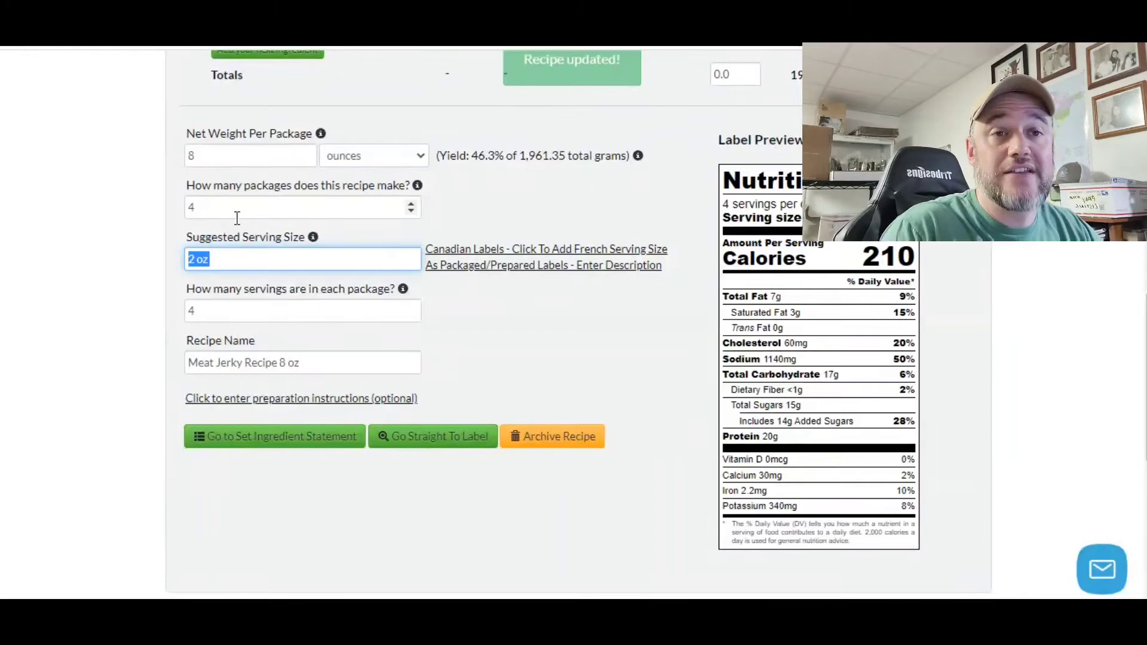
Step: Change the serving size to 1 oz and servings per package to 8
{"action": "type", "text": "1"}
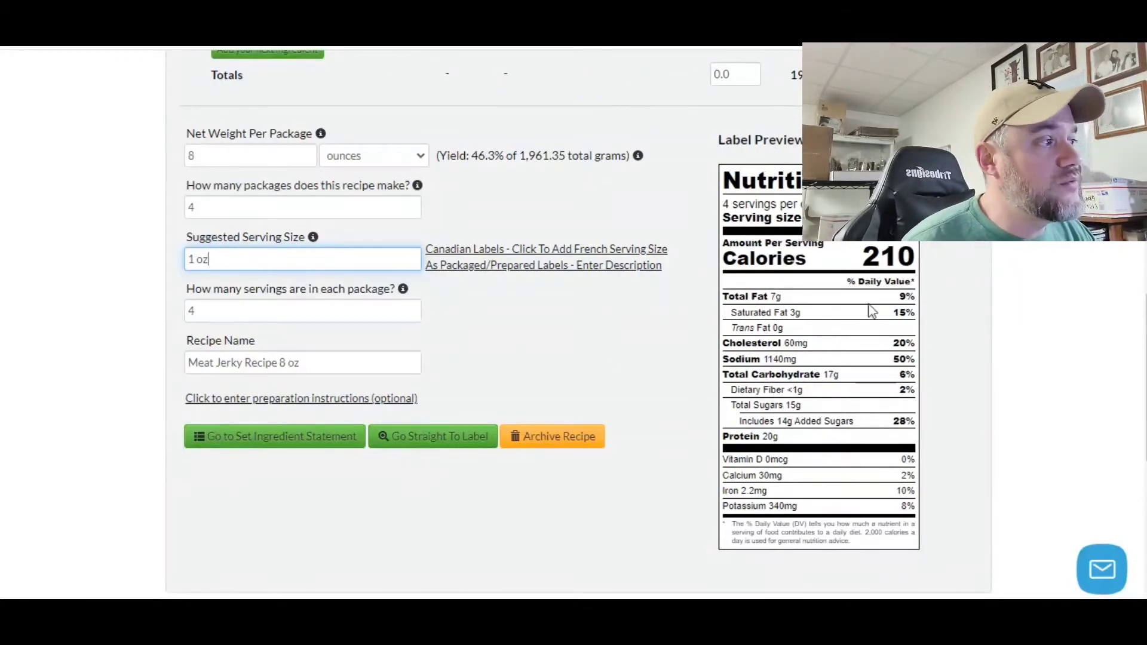
{"action": "left_click", "coordinate": [554, 370]}
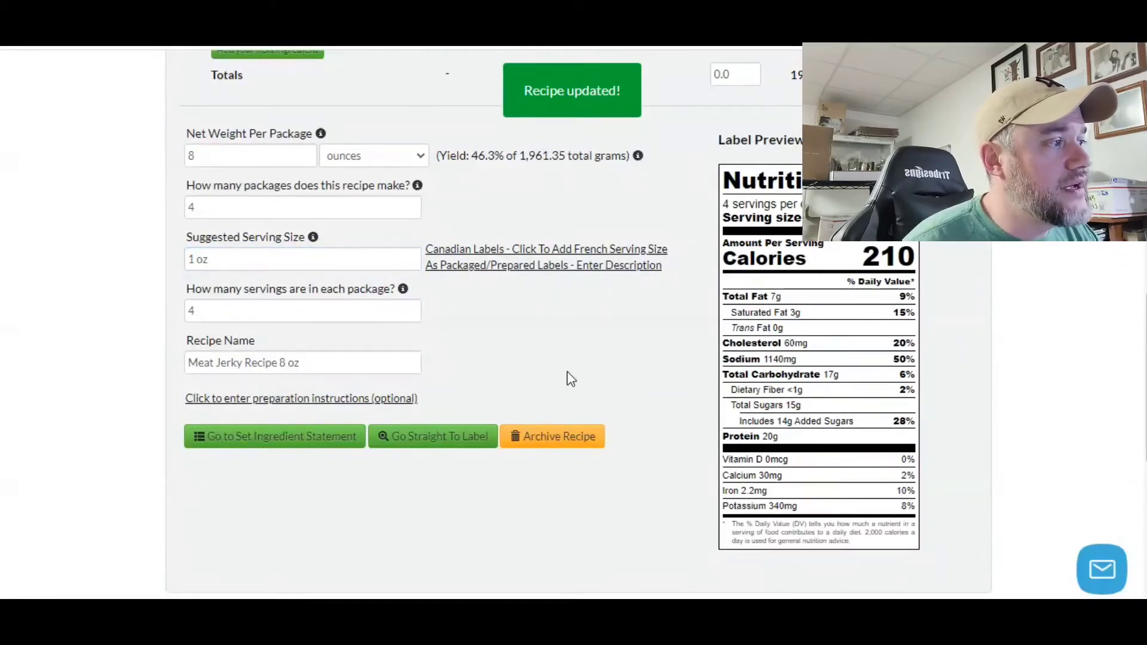
{"action": "left_click", "coordinate": [198, 309]}
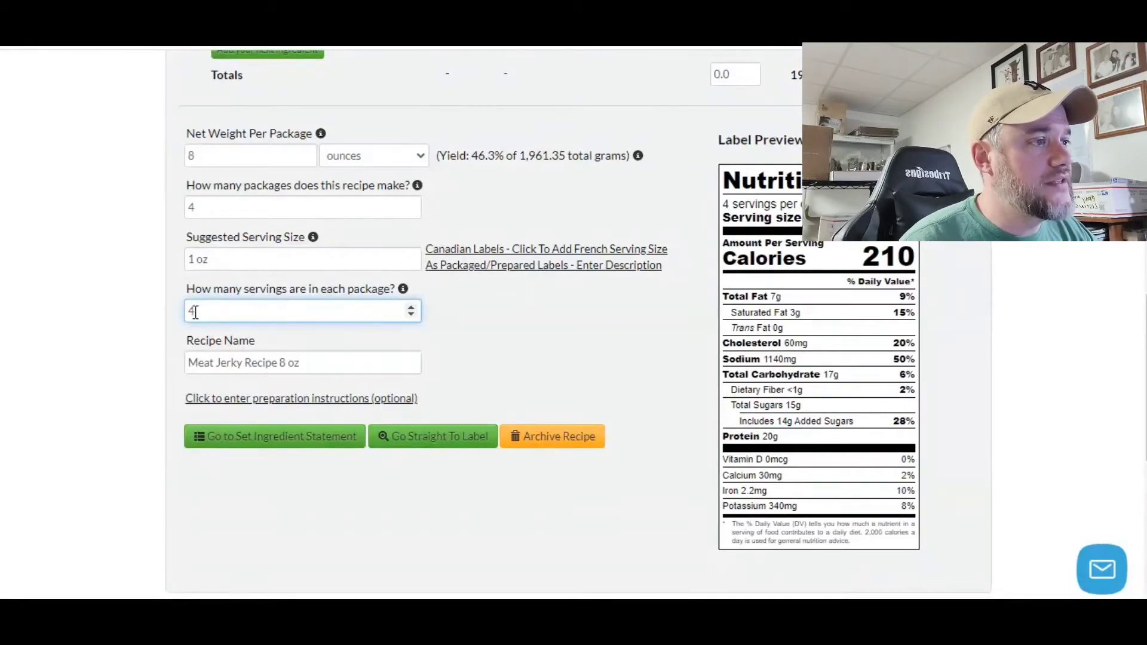
{"action": "type", "text": "8"}
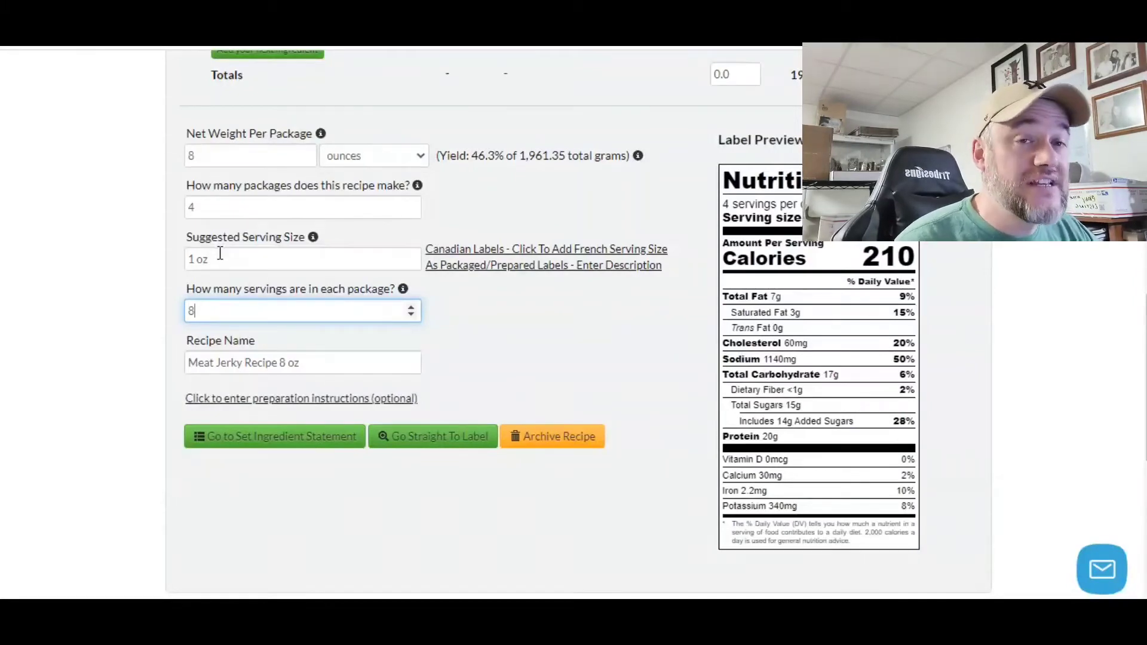
{"action": "left_click", "coordinate": [517, 339]}
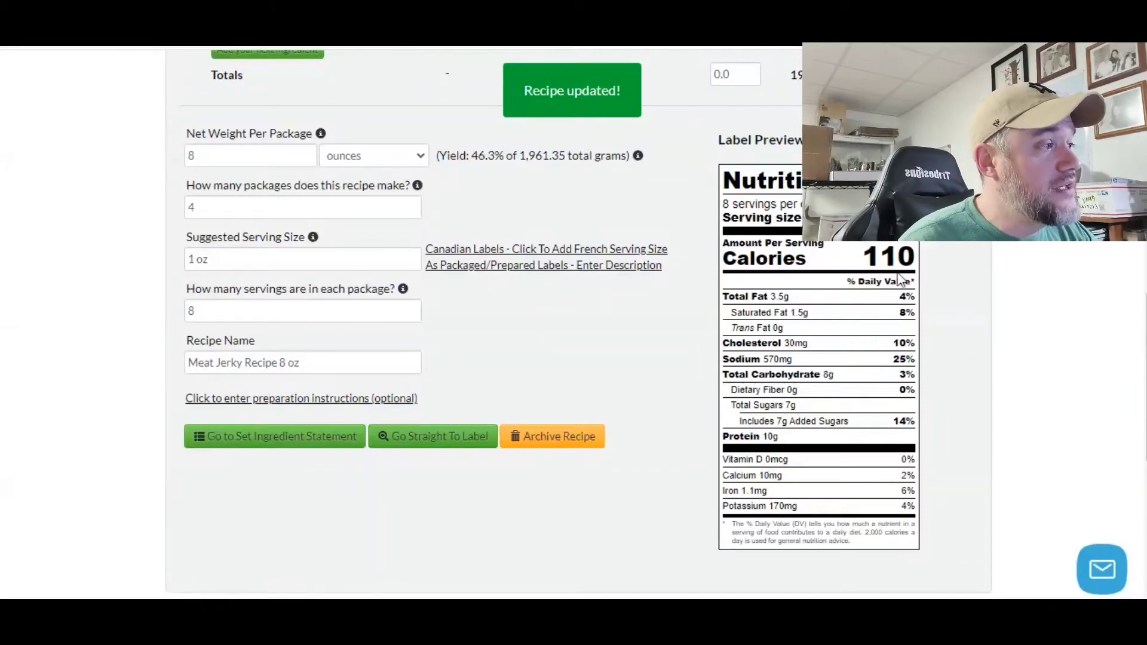
Step: Review the generated ingredient statement, then view the nutrition label
{"action": "left_click", "coordinate": [291, 442]}
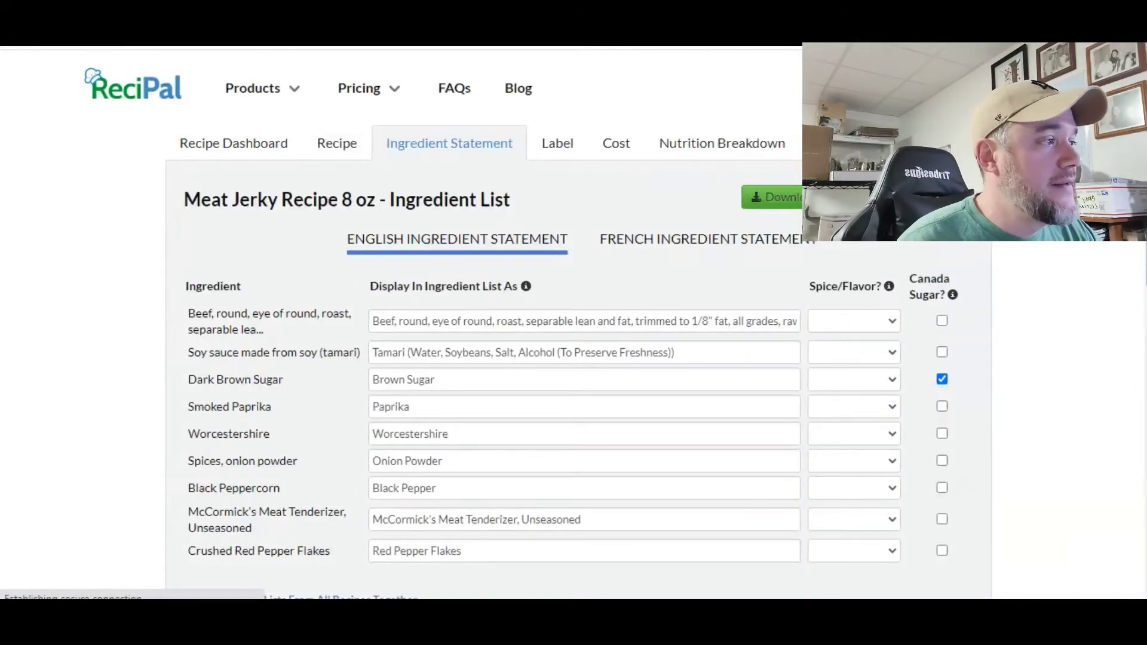
{"action": "scroll", "coordinate": [1088, 244], "scroll_direction": "down", "scroll_amount": 8}
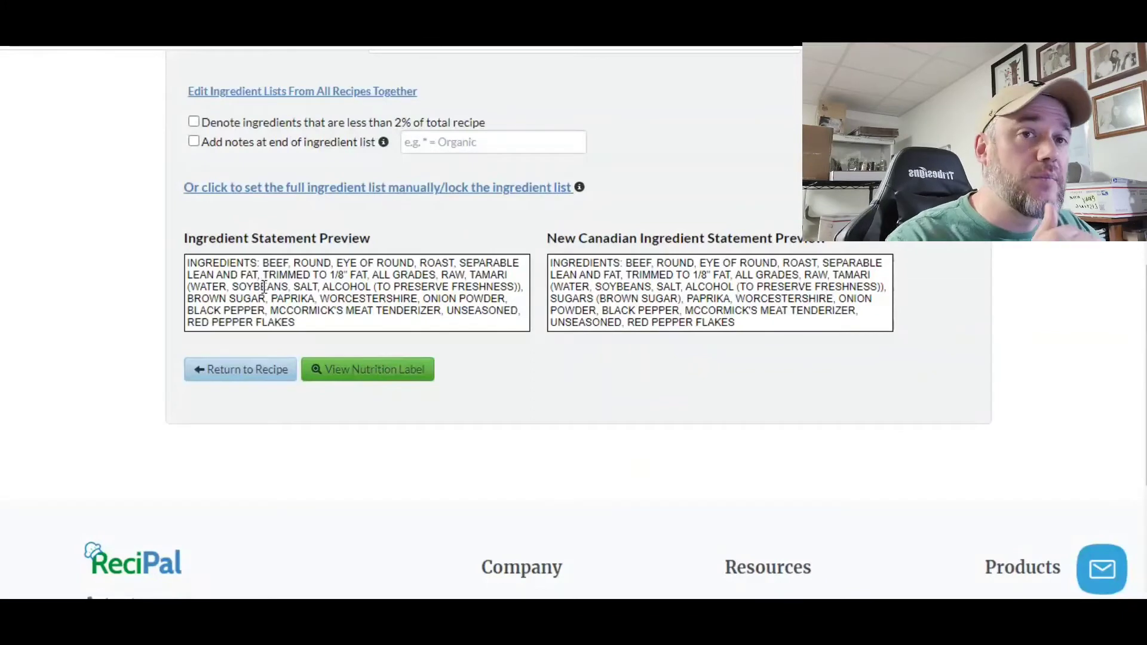
{"action": "left_click", "coordinate": [397, 373]}
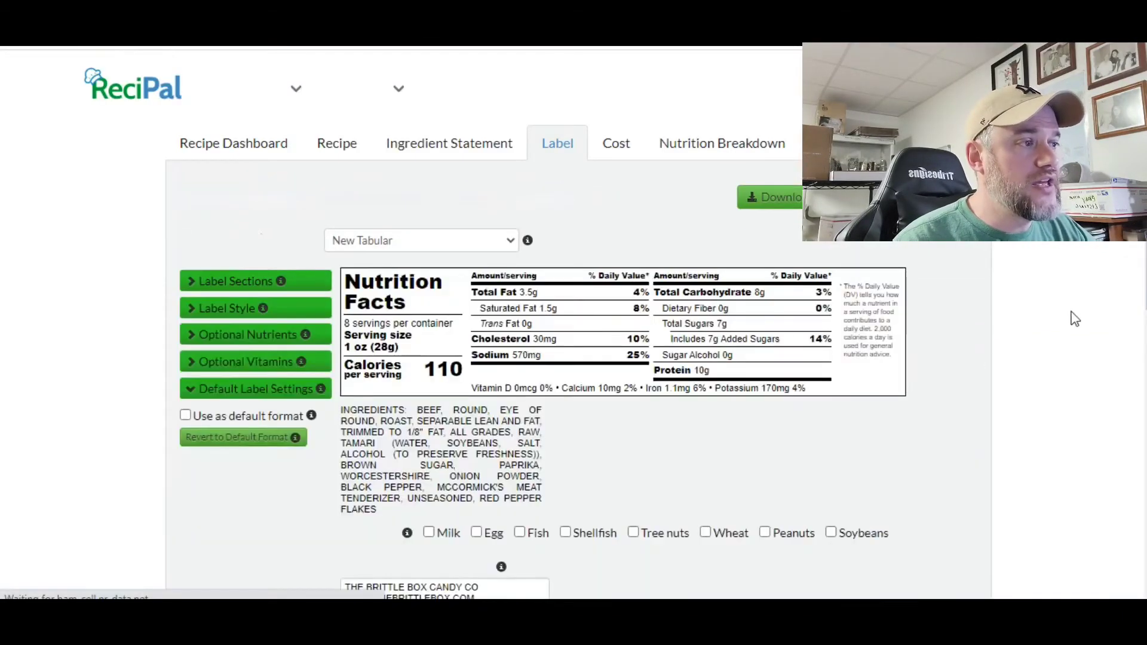
Step: Replace the old business name and address with the company name and a facility allergen warning line
{"action": "scroll", "coordinate": [1059, 265], "scroll_direction": "down", "scroll_amount": 1}
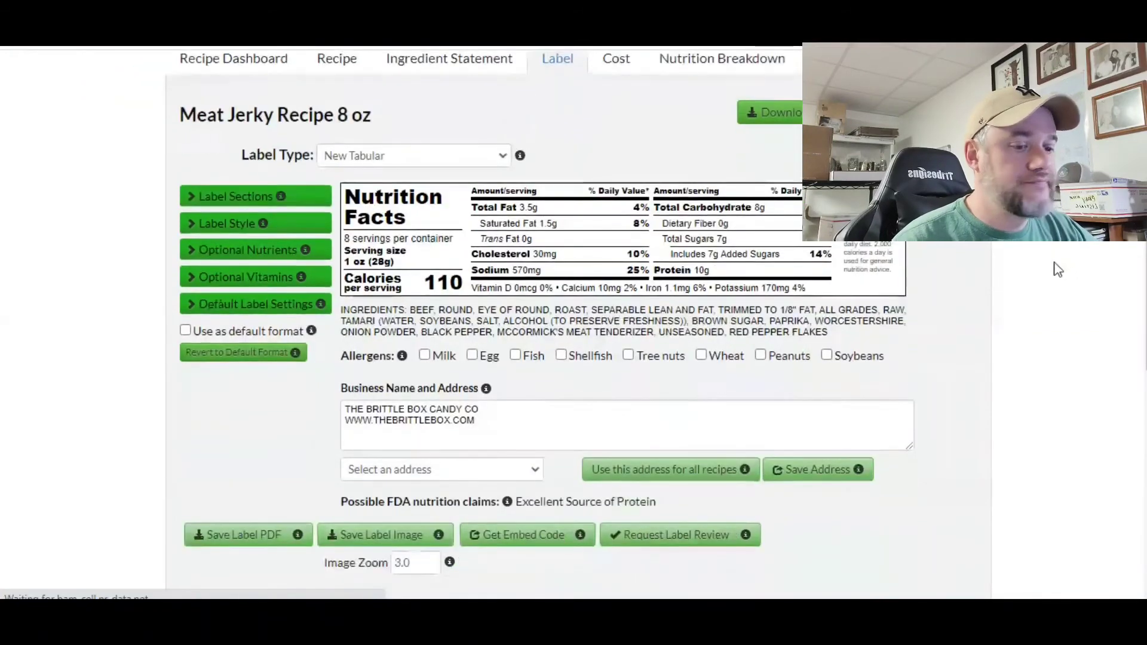
{"action": "left_click", "coordinate": [346, 411]}
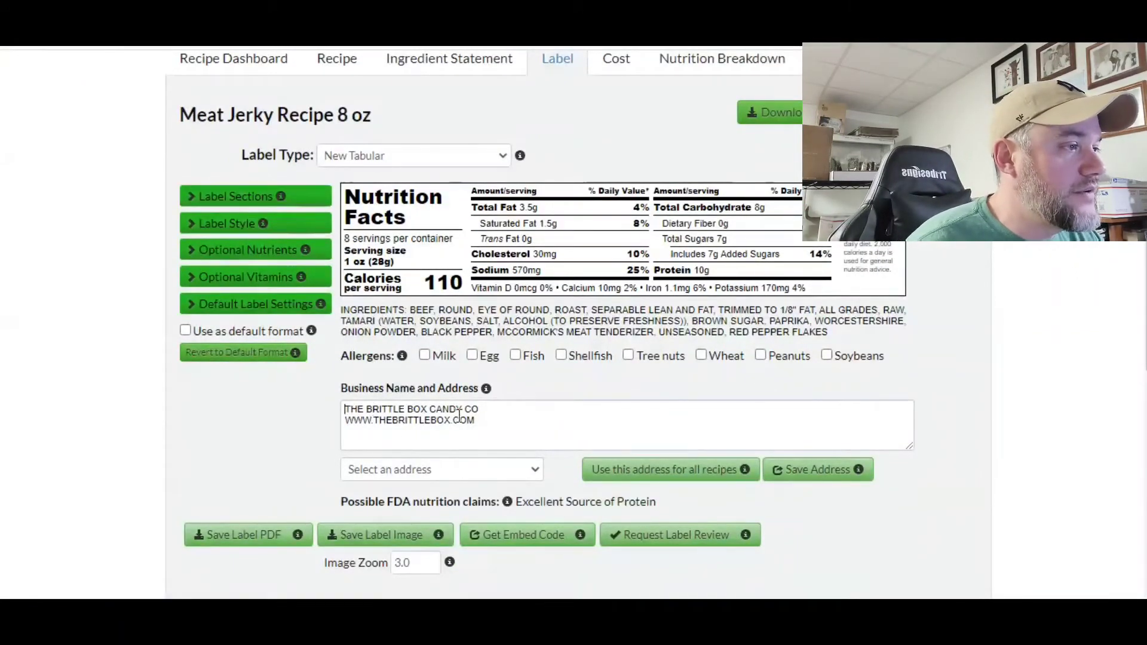
{"action": "left_click_drag", "start_coordinate": [484, 420], "coordinate": [410, 409]}
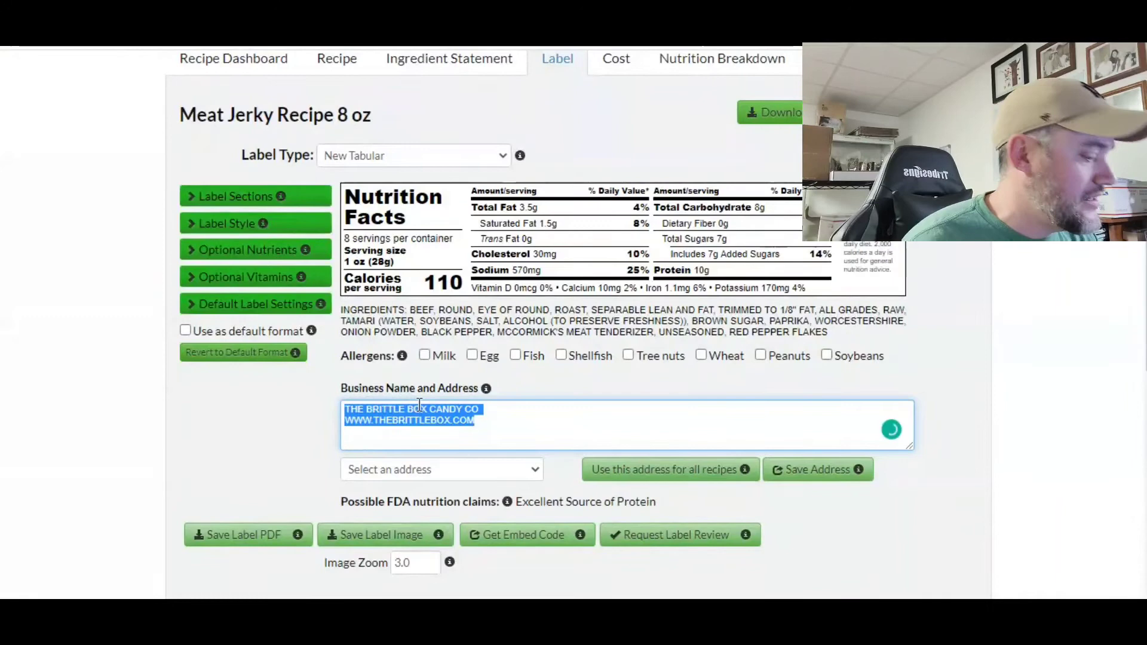
{"action": "key", "text": "BackSpace"}
{"action": "type", "text": "DAMI"}
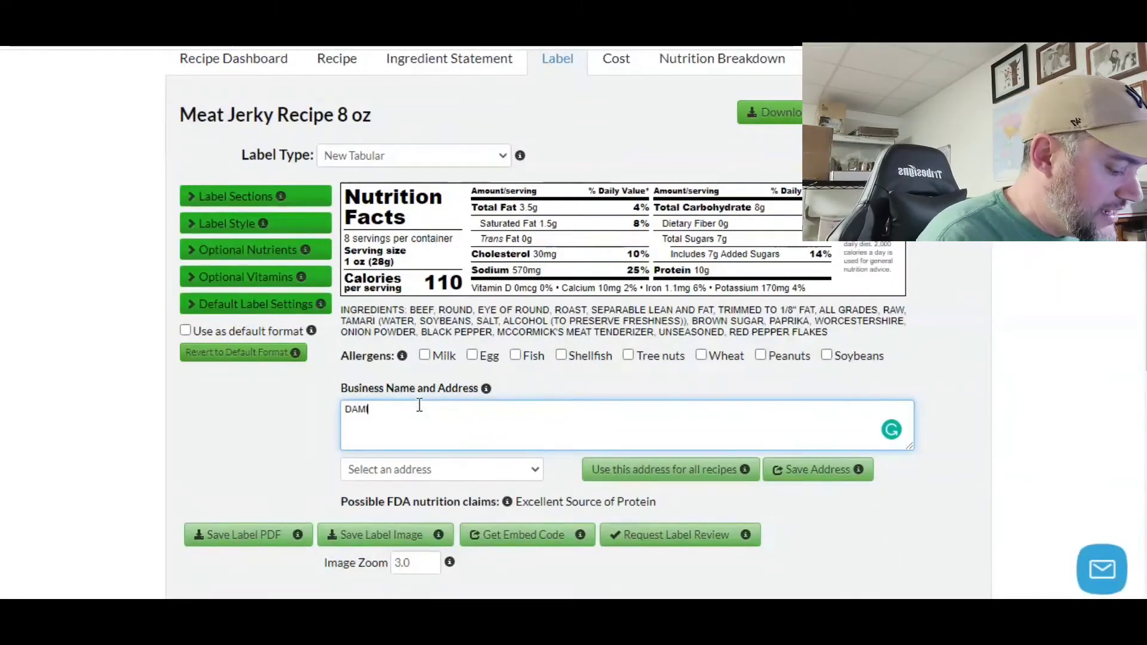
{"action": "type", "text": "AN ME"}
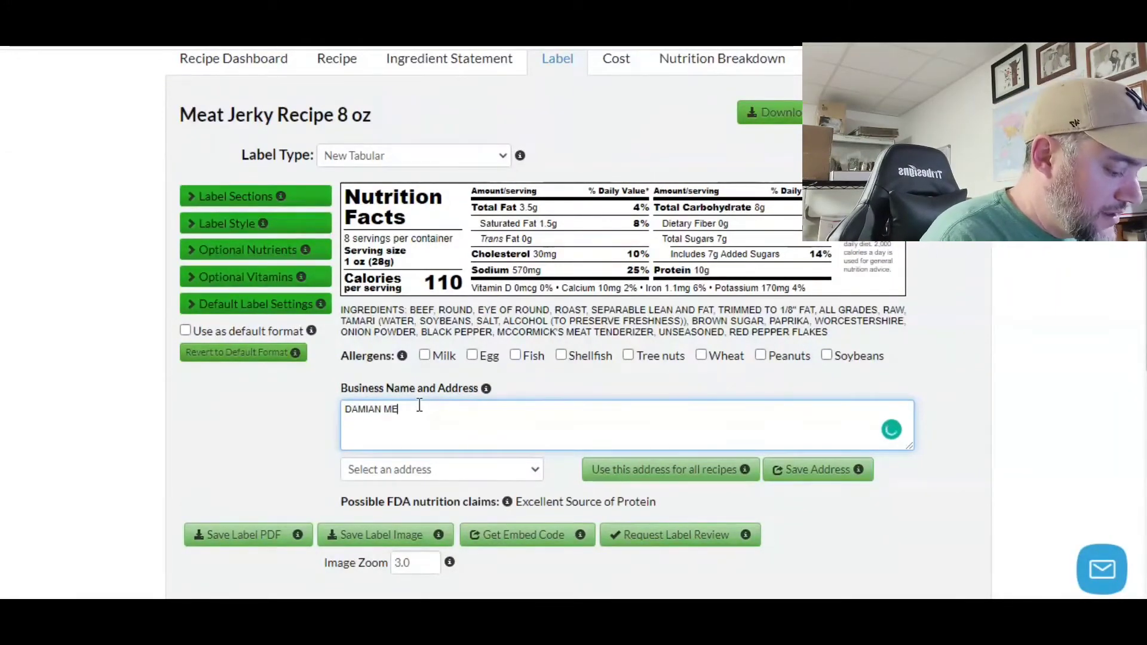
{"action": "type", "text": "AT JERKY C"}
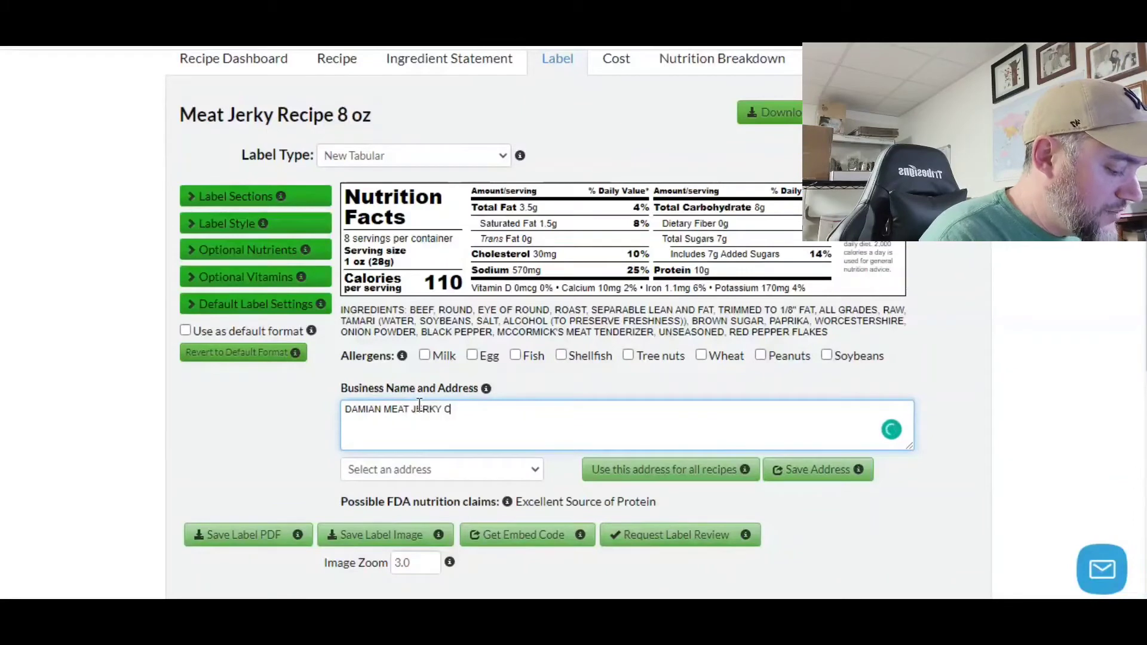
{"action": "type", "text": "O. ALL"}
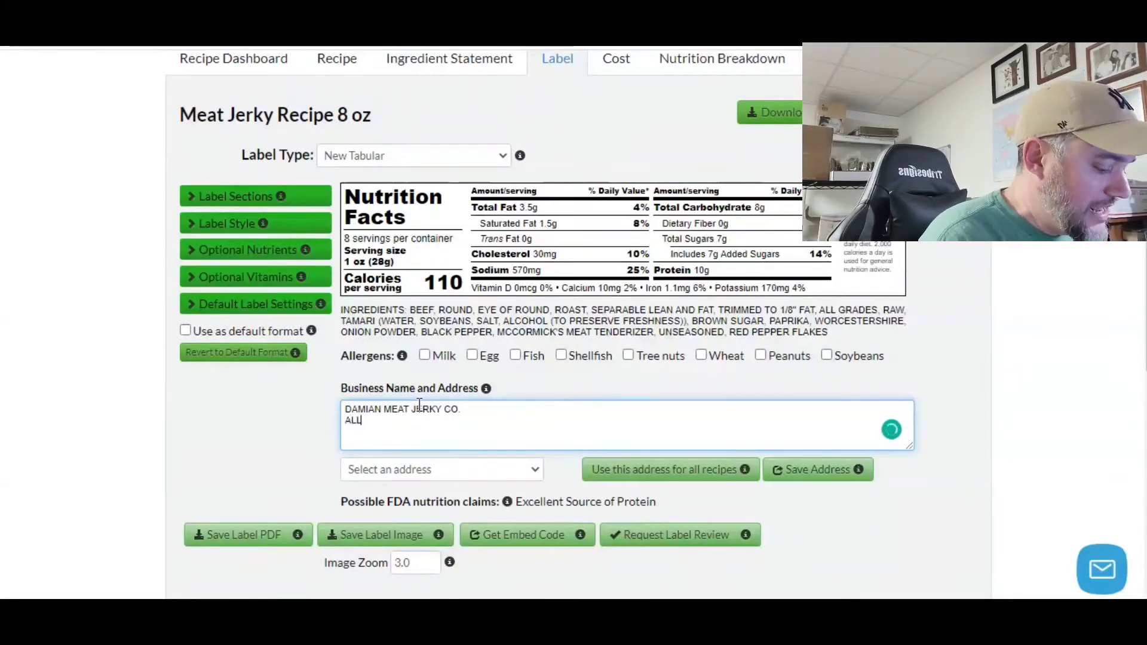
{"action": "type", "text": "ERGEN WARNING MAD "}
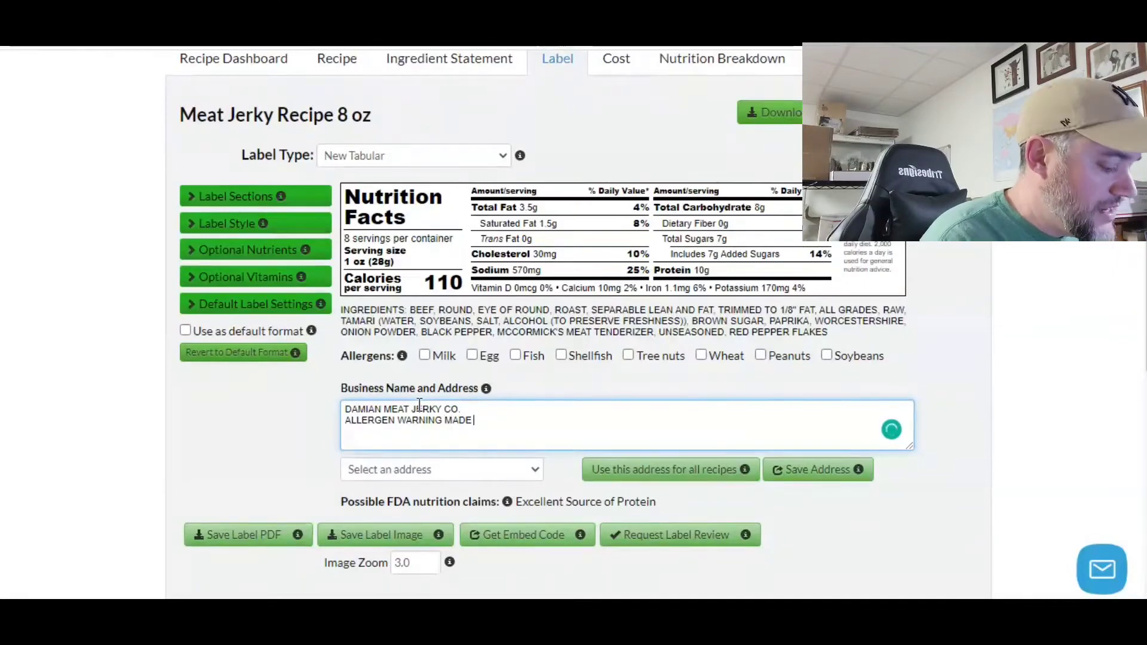
{"action": "type", "text": " IN A FACILITY THAT HANDLES SOY, WHEAT,"}
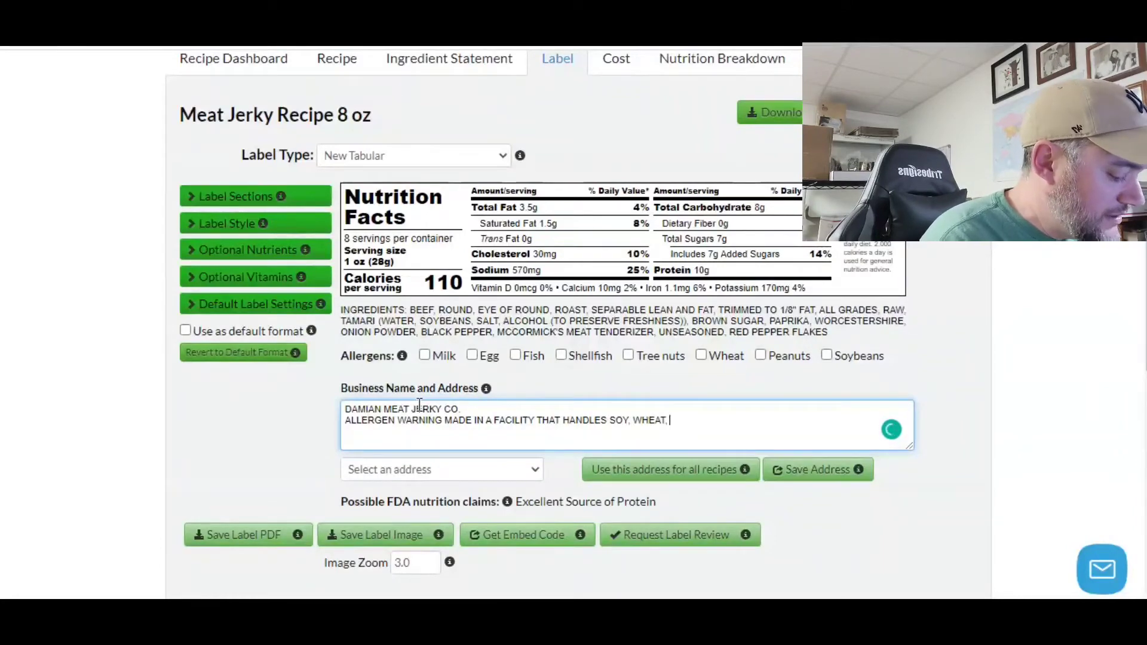
{"action": "type", "text": "EGGS, DAIRY"}
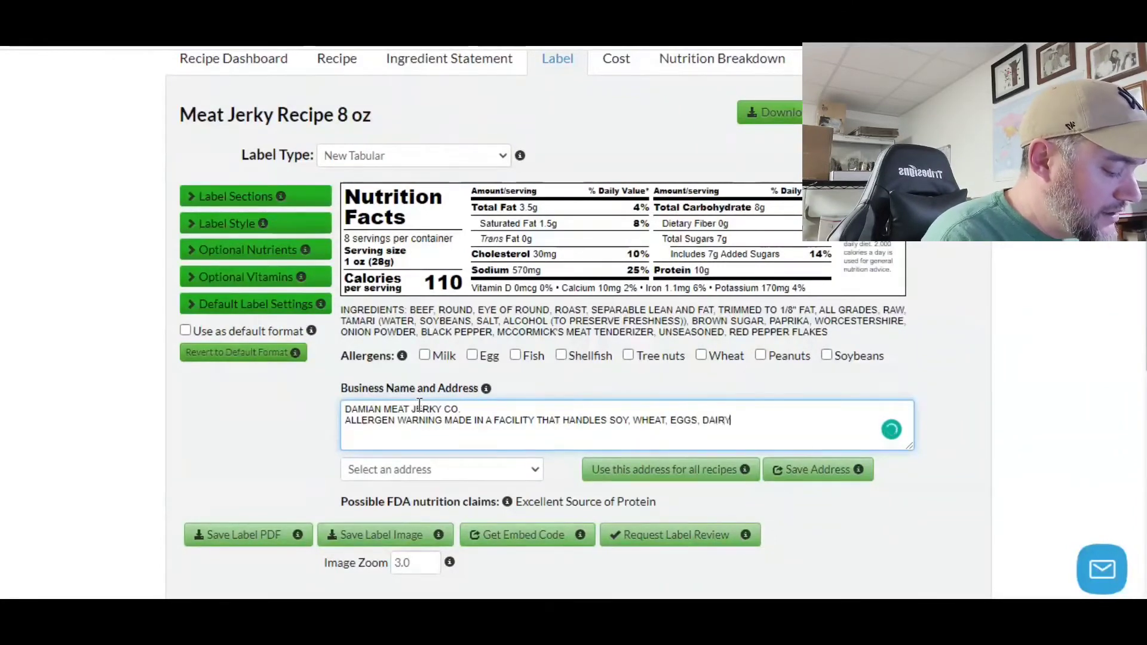
{"action": "type", "text": ", TREE NUTS."}
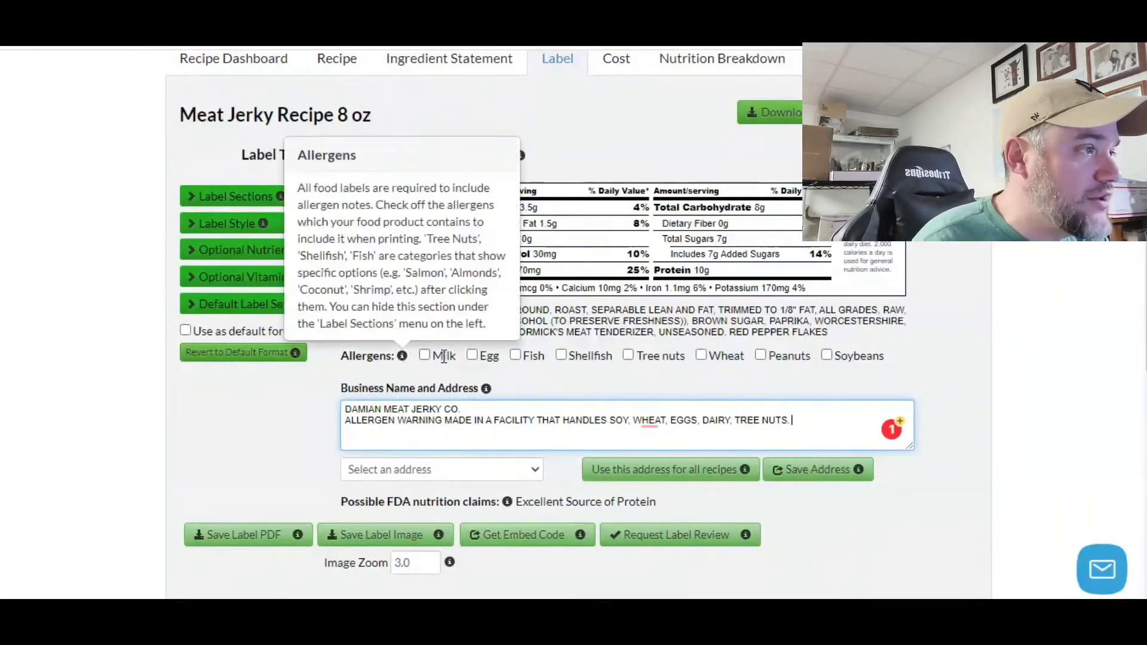
Step: Check Egg, Fish, Wheat and Tree nuts as allergens and inspect the generated CONTAINS statement
{"action": "mouse_move", "coordinate": [402, 357]}
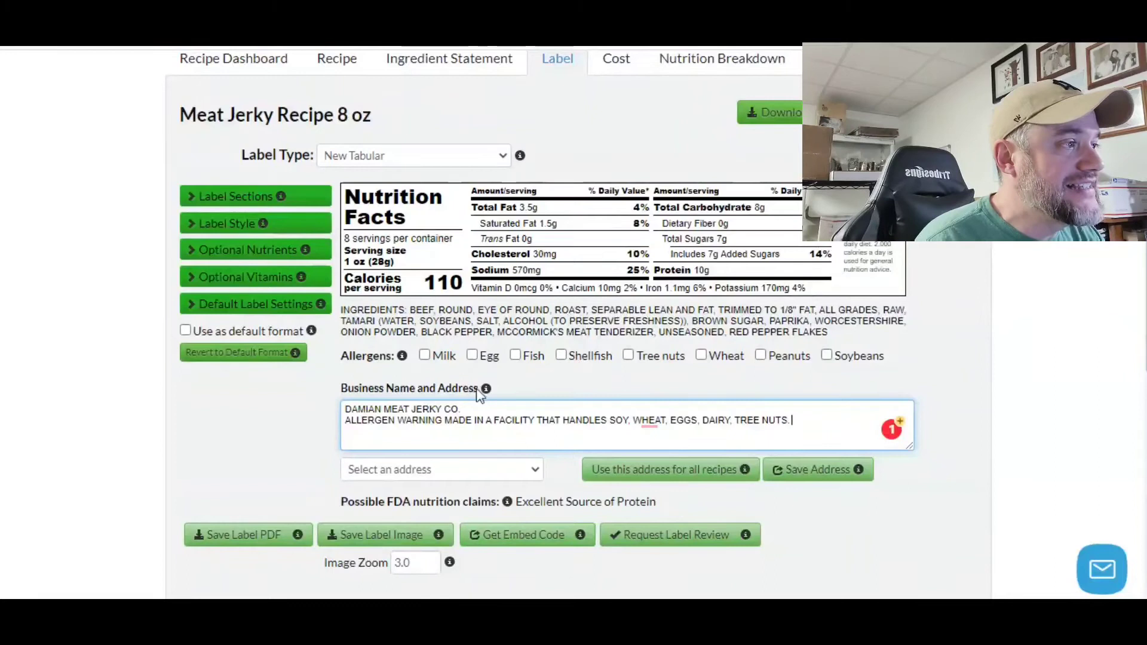
{"action": "left_click", "coordinate": [472, 356]}
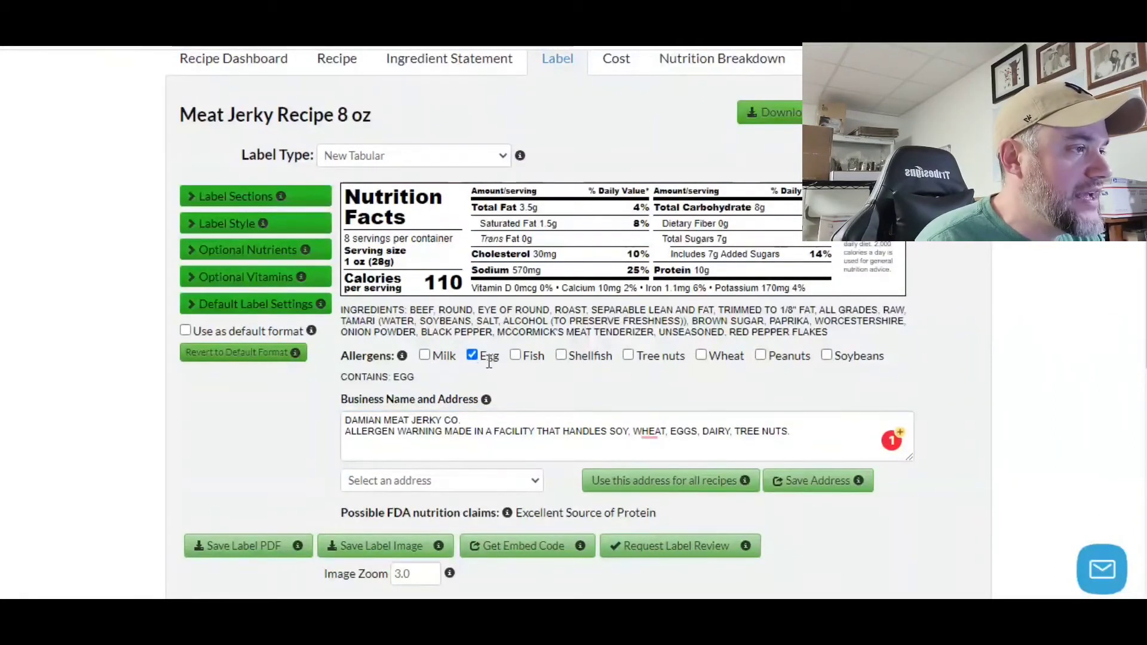
{"action": "left_click", "coordinate": [515, 354]}
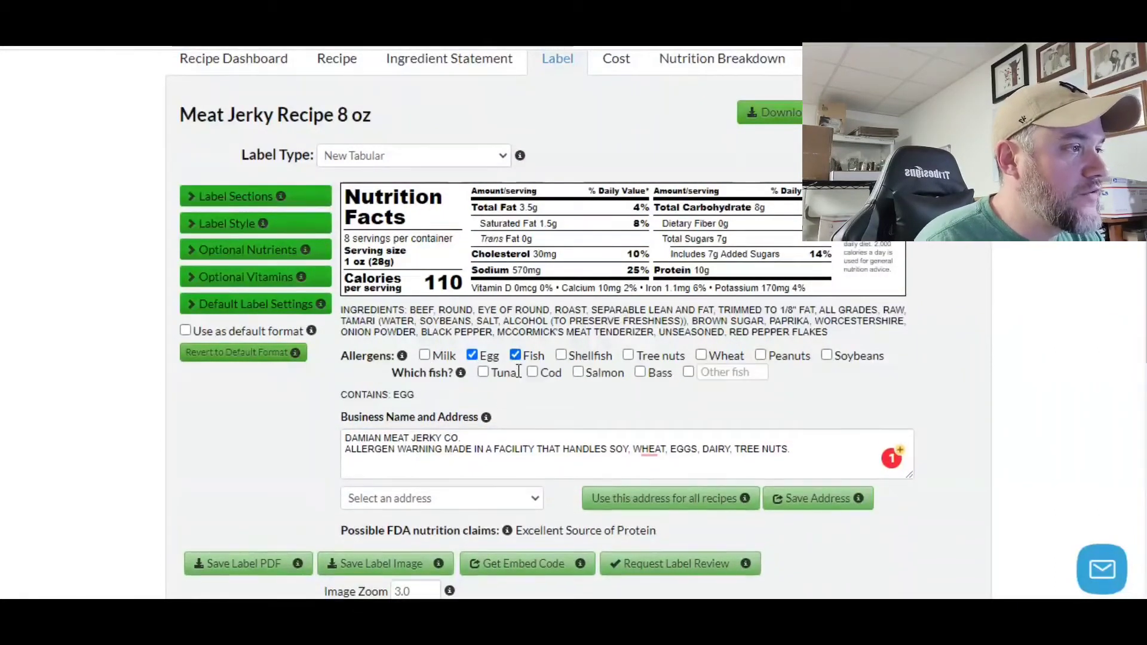
{"action": "left_click", "coordinate": [701, 355]}
{"action": "left_click", "coordinate": [632, 357]}
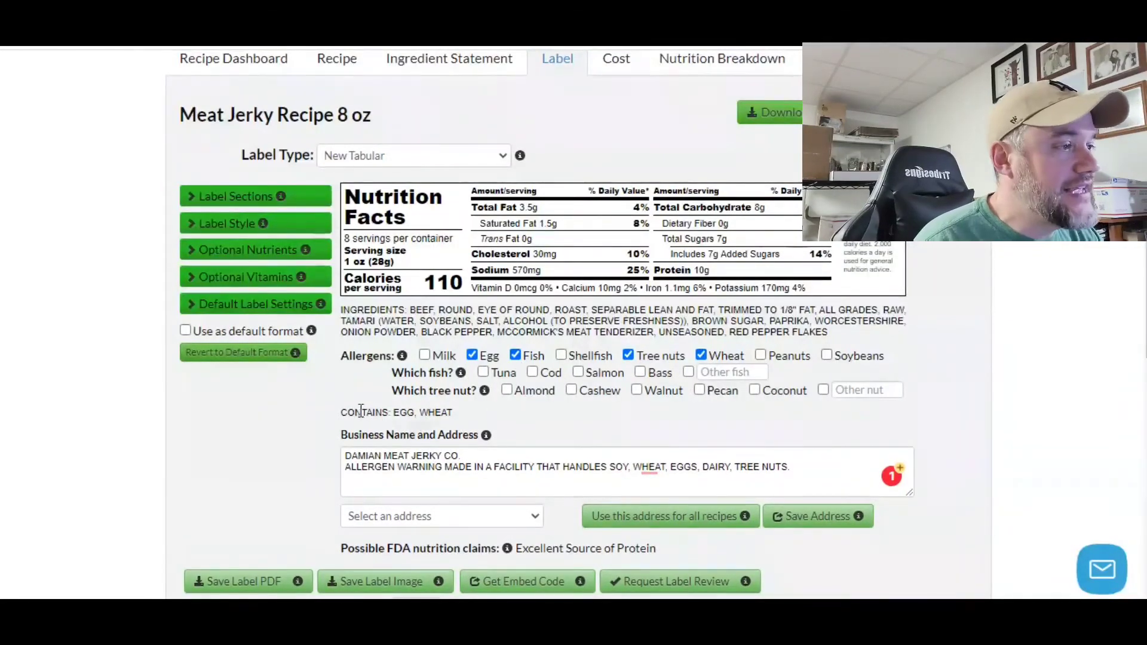
{"action": "left_click_drag", "start_coordinate": [347, 412], "coordinate": [462, 415]}
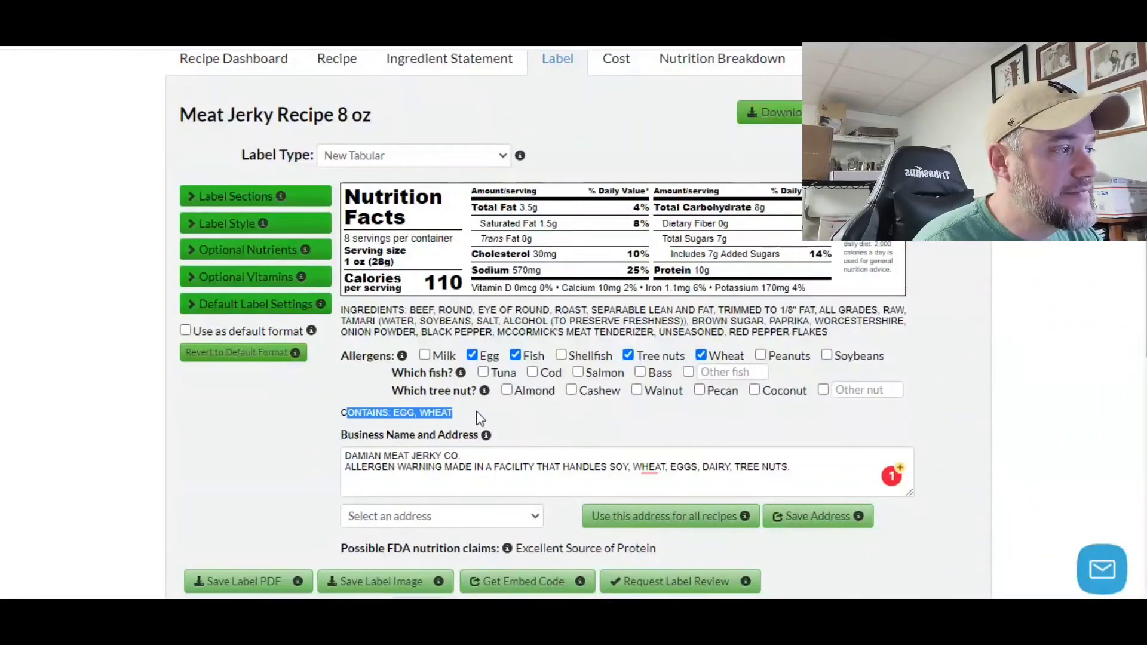
{"action": "left_click", "coordinate": [476, 411]}
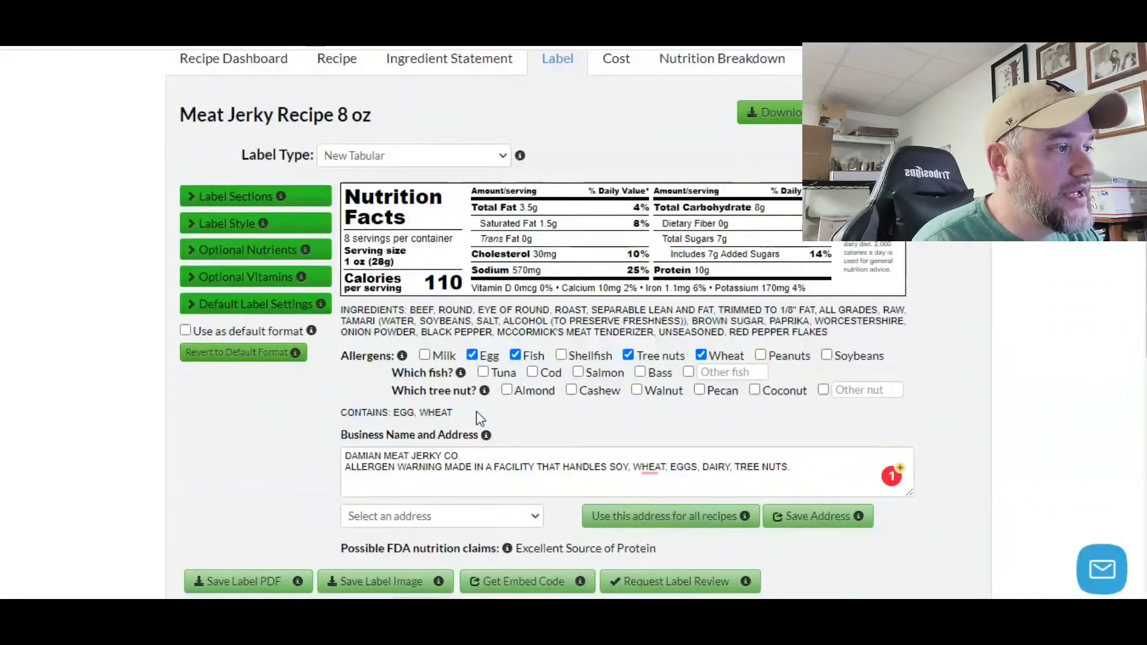
Step: Specify Cashew and Almond as the tree nuts, then review the CONTAINS statement and allergen warning
{"action": "left_click", "coordinate": [570, 391]}
{"action": "left_click", "coordinate": [508, 391]}
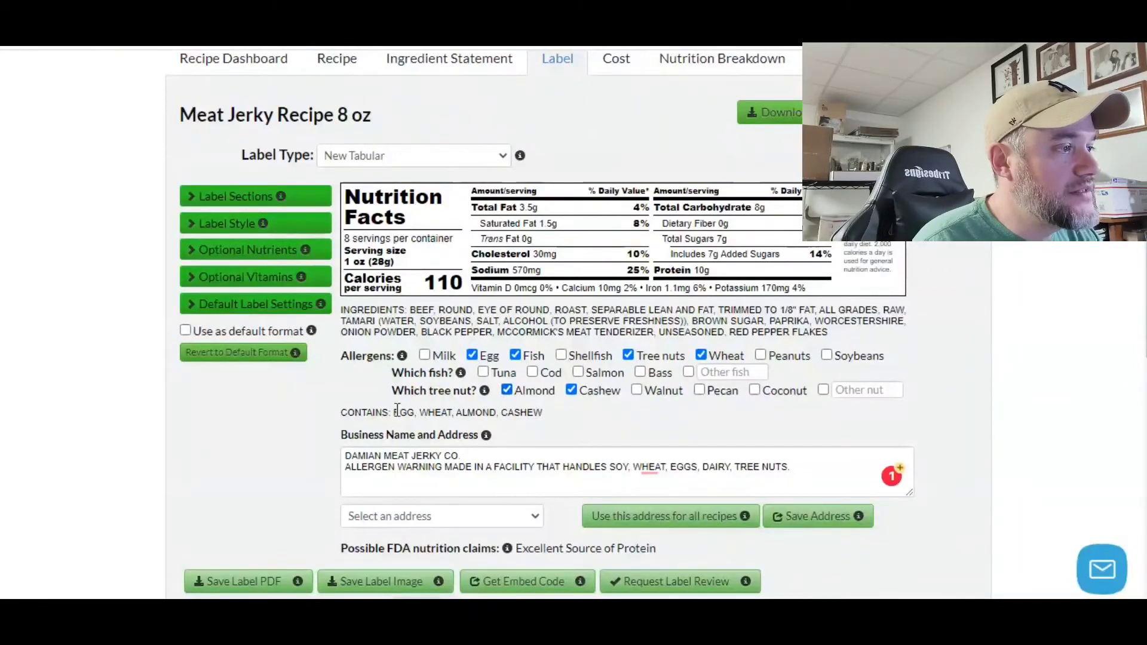
{"action": "left_click_drag", "start_coordinate": [342, 412], "coordinate": [553, 415]}
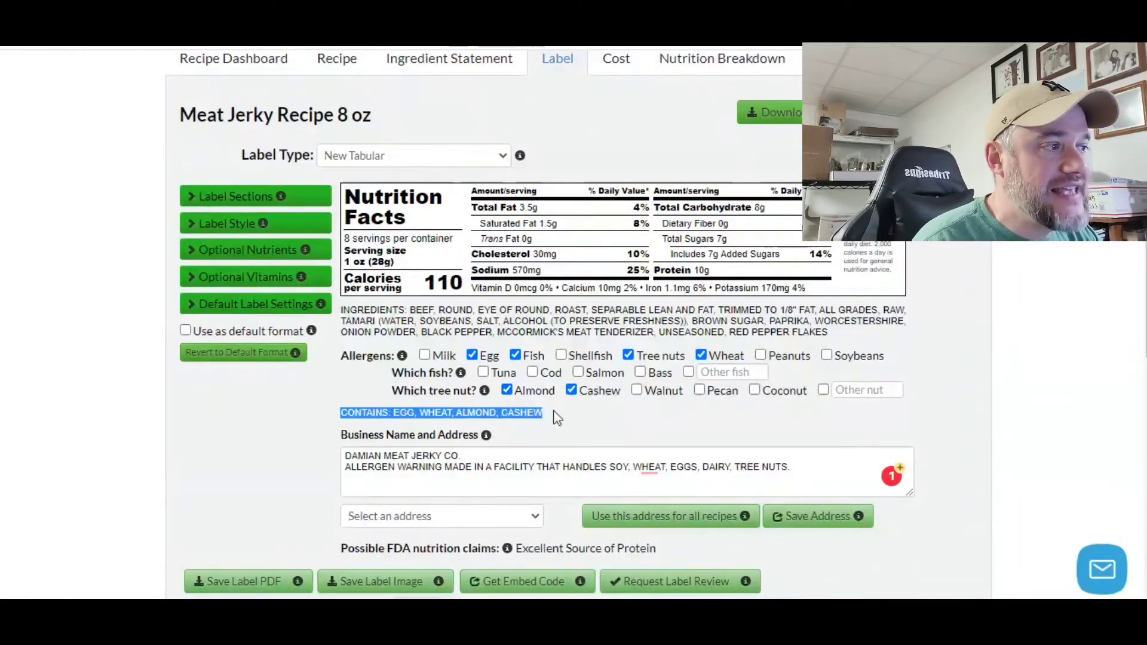
{"action": "left_click", "coordinate": [565, 417]}
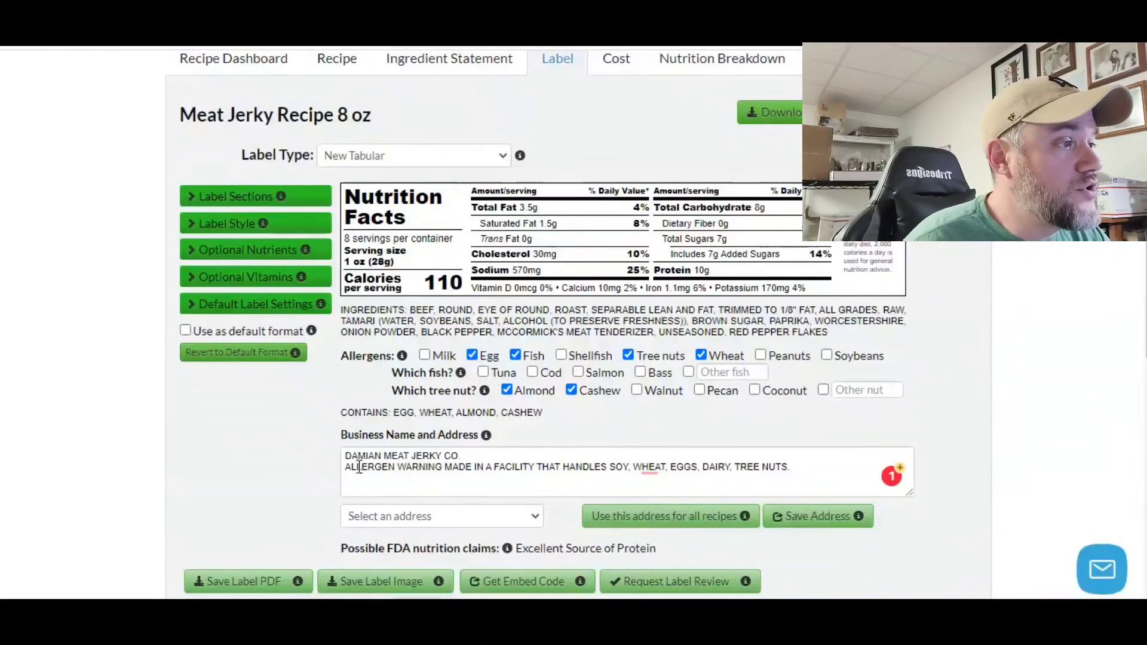
{"action": "left_click_drag", "start_coordinate": [357, 470], "coordinate": [809, 472]}
{"action": "left_click", "coordinate": [810, 470]}
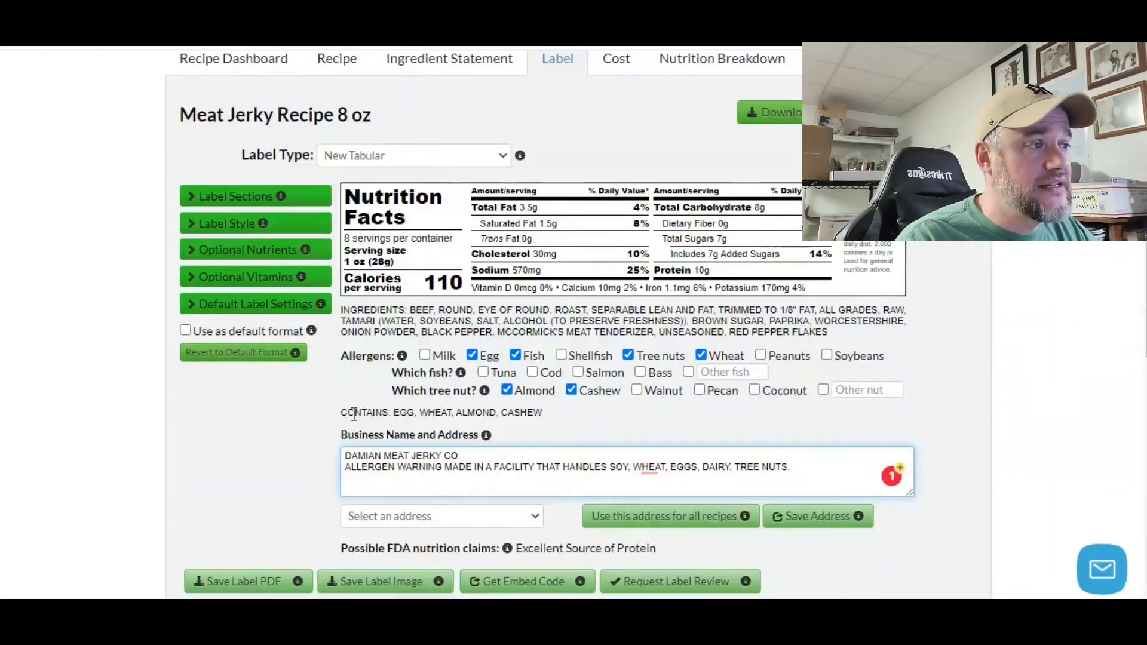
{"action": "left_click_drag", "start_coordinate": [345, 414], "coordinate": [534, 417]}
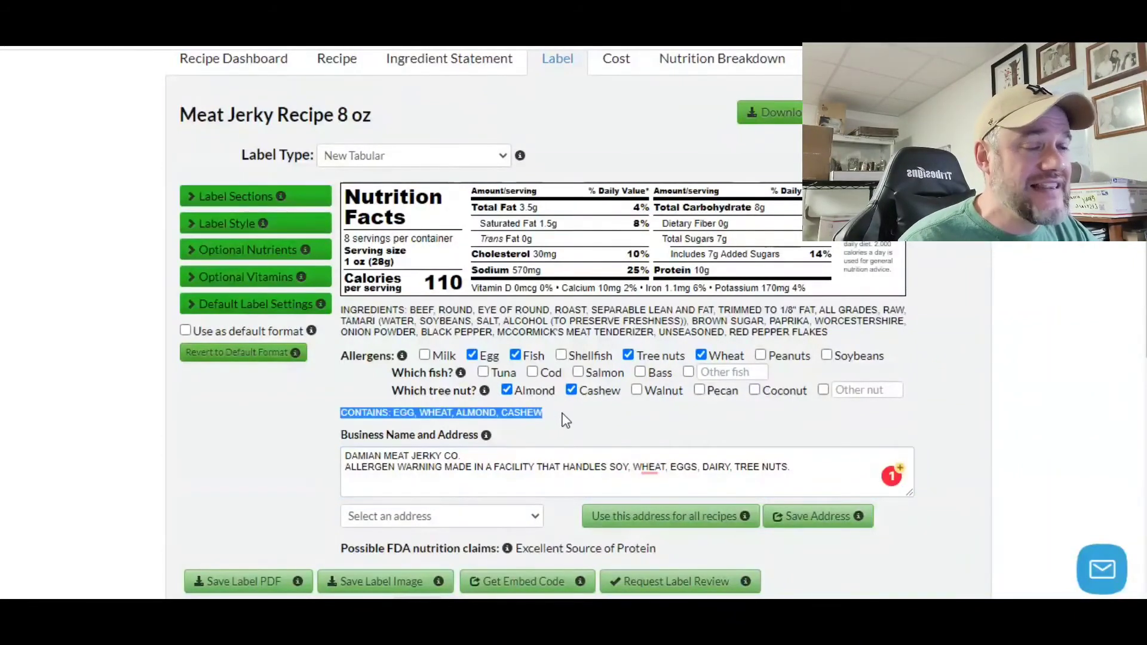
{"action": "left_click", "coordinate": [610, 467]}
{"action": "scroll", "coordinate": [956, 340], "scroll_direction": "down", "scroll_amount": 3}
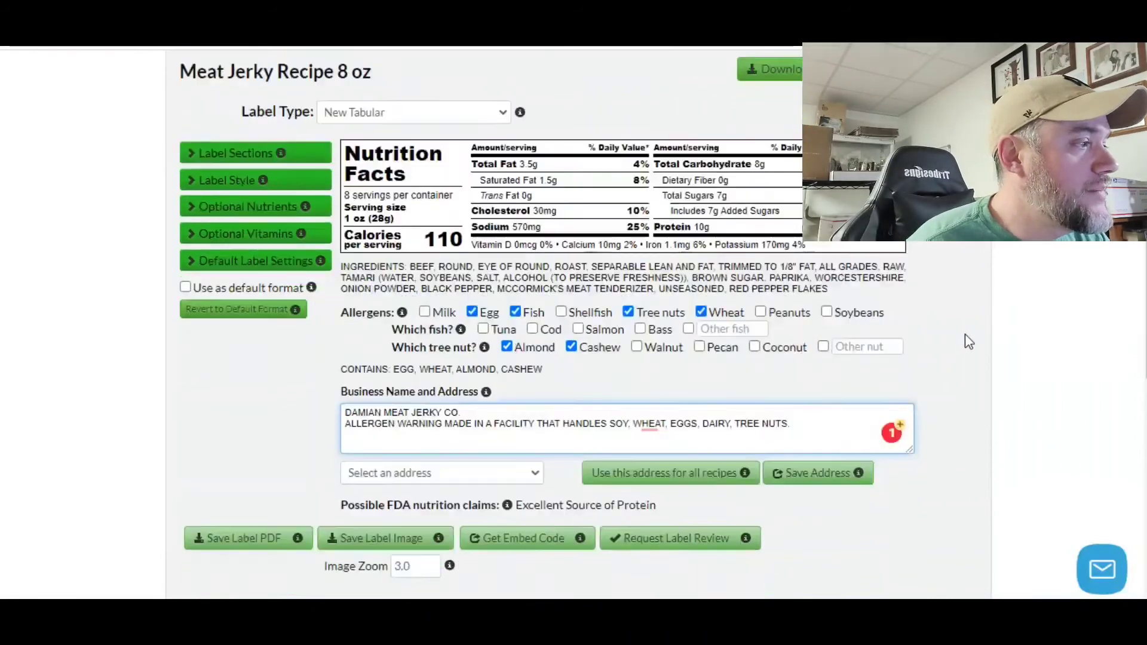
{"action": "scroll", "coordinate": [960, 343], "scroll_direction": "up", "scroll_amount": 3}
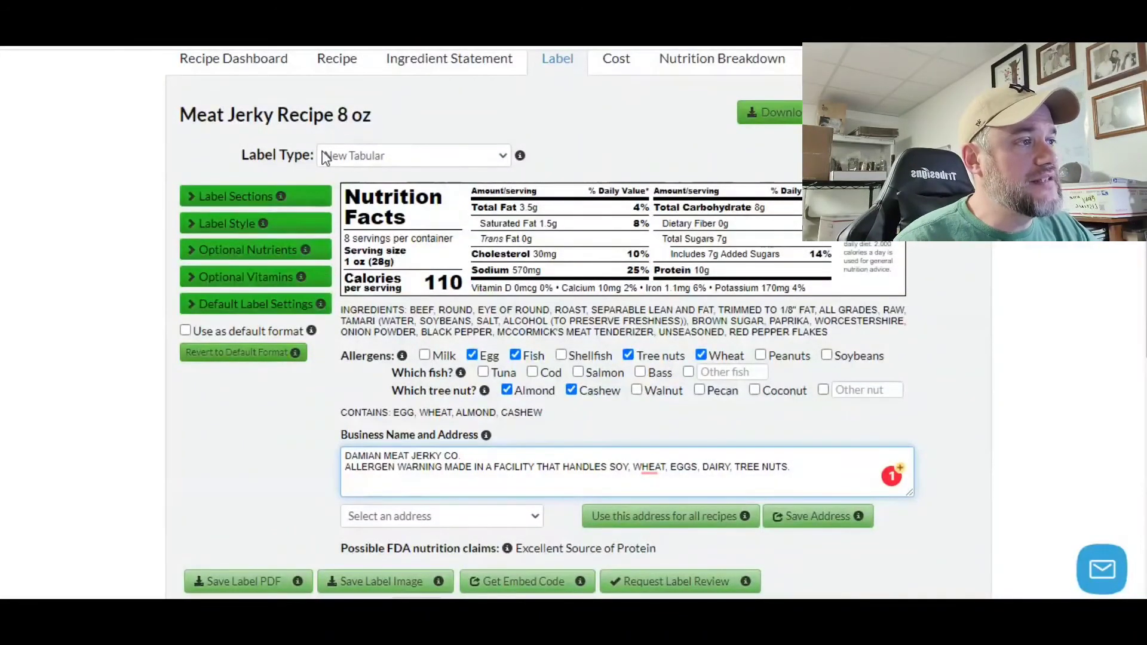
{"action": "left_click", "coordinate": [323, 156]}
{"action": "left_click", "coordinate": [394, 176]}
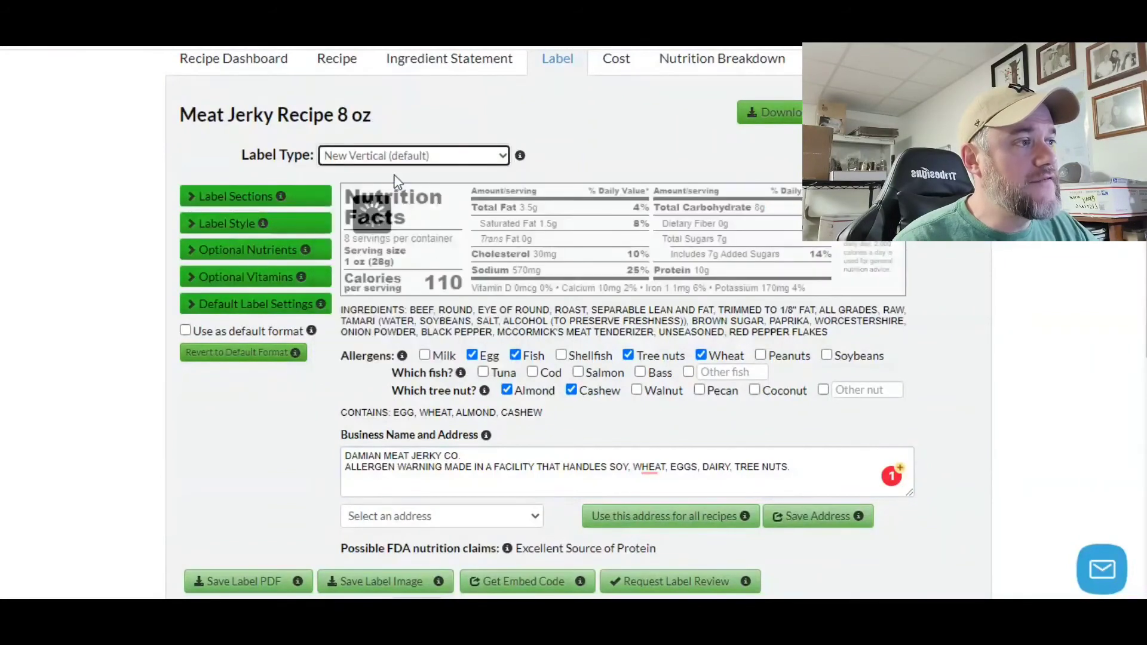
{"action": "scroll", "coordinate": [586, 266], "scroll_direction": "down", "scroll_amount": 3}
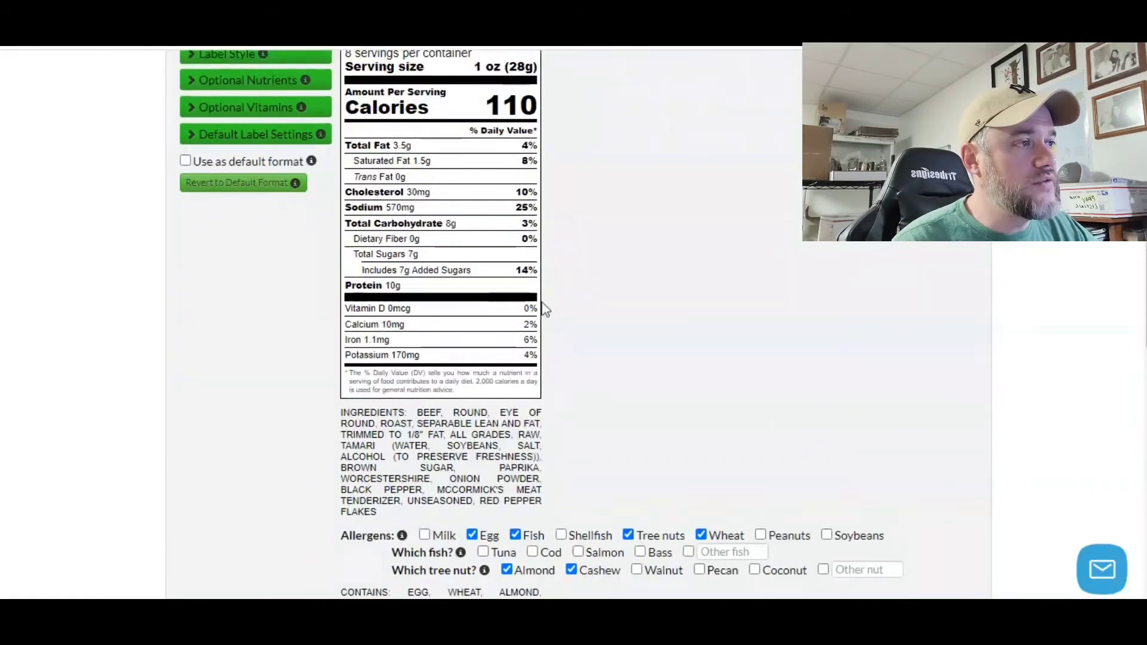
{"action": "scroll", "coordinate": [563, 308], "scroll_direction": "up", "scroll_amount": 2}
{"action": "scroll", "coordinate": [564, 306], "scroll_direction": "down", "scroll_amount": 9}
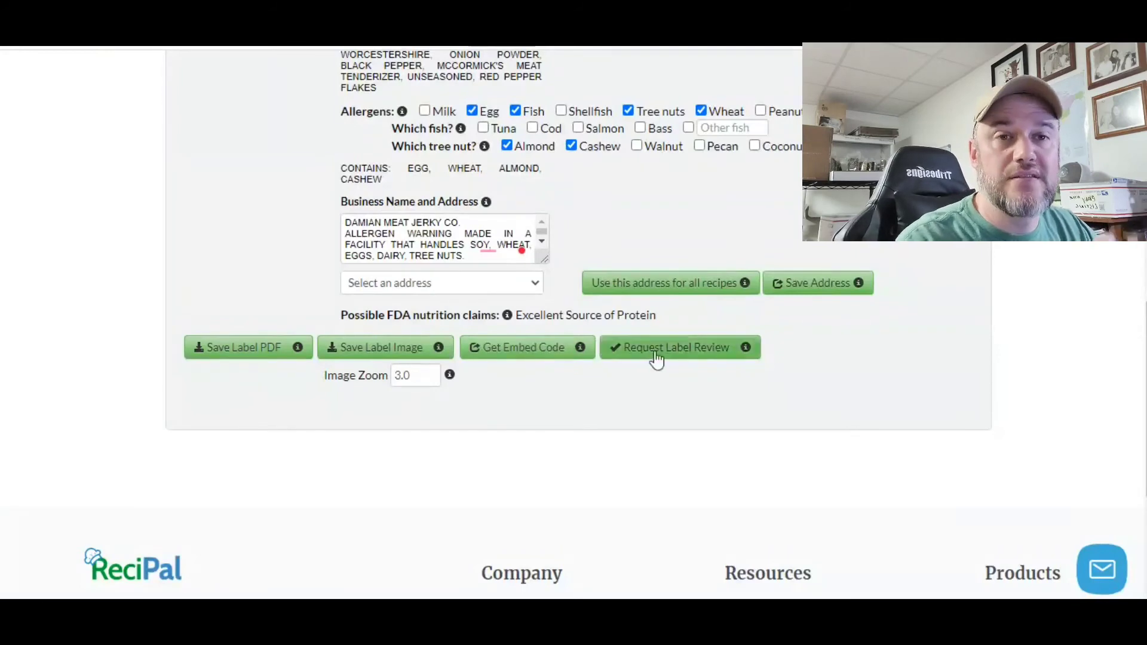
{"action": "scroll", "coordinate": [657, 353], "scroll_direction": "up", "scroll_amount": 4}
{"action": "scroll", "coordinate": [657, 351], "scroll_direction": "up", "scroll_amount": 3}
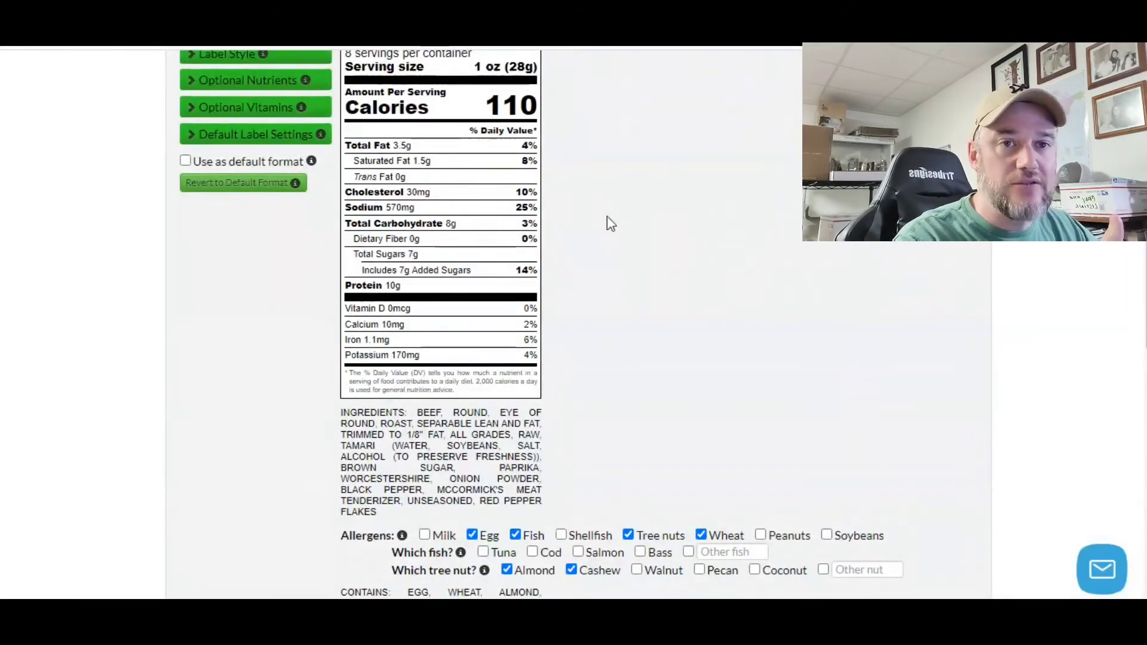
{"action": "scroll", "coordinate": [611, 223], "scroll_direction": "up", "scroll_amount": 4}
{"action": "left_click", "coordinate": [505, 242]}
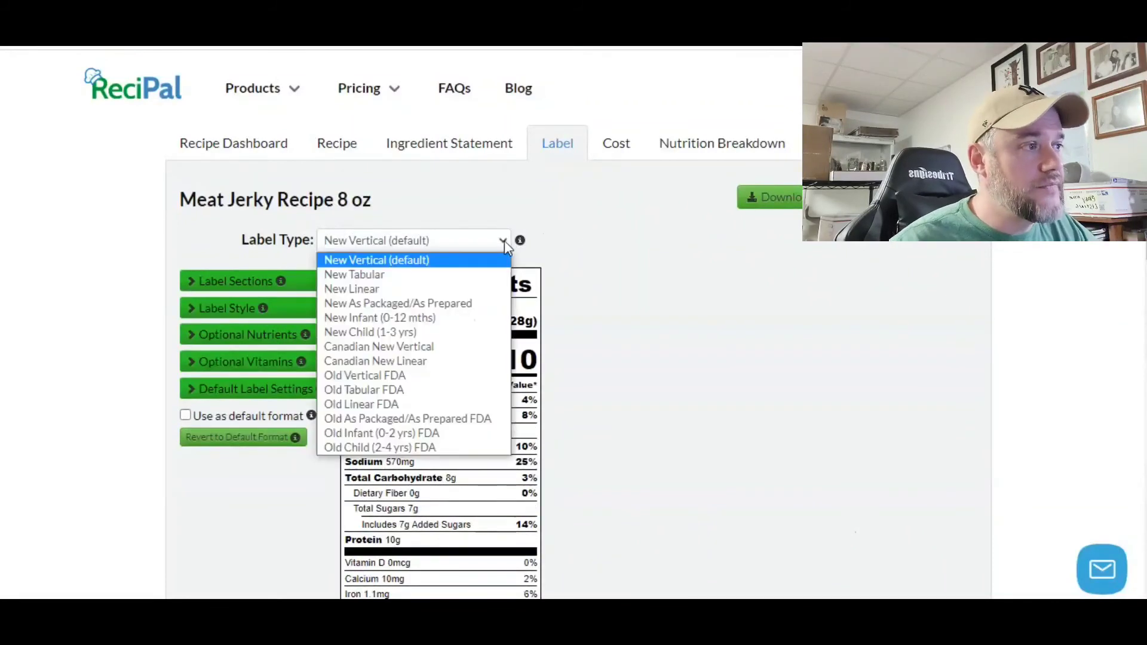
{"action": "left_click", "coordinate": [487, 273]}
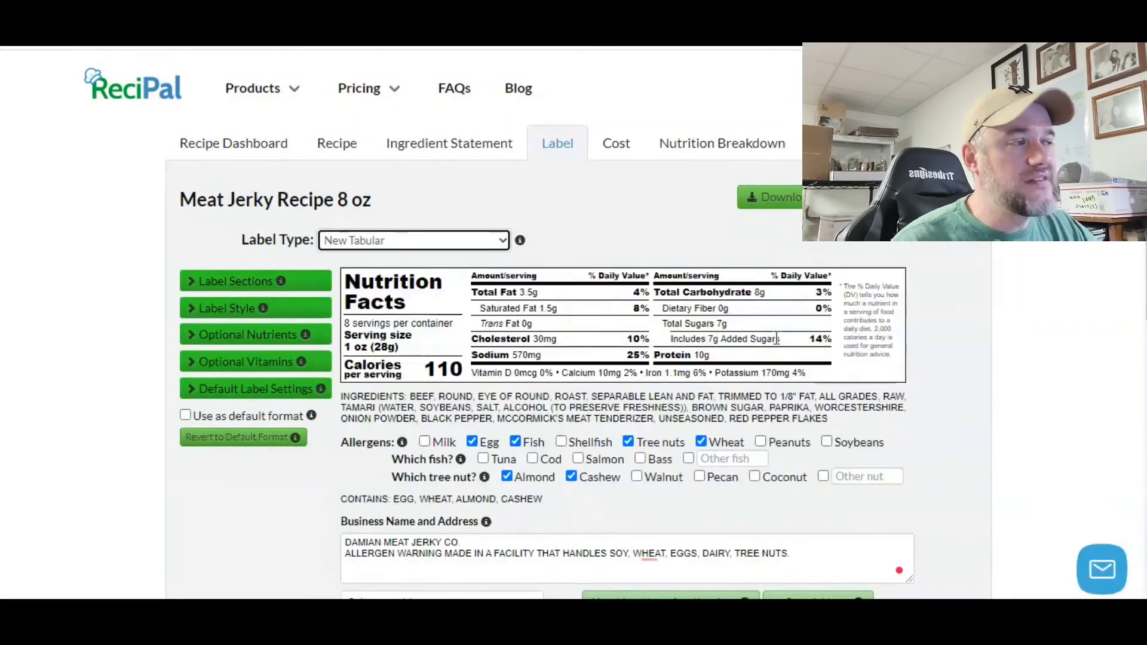
{"action": "scroll", "coordinate": [448, 323], "scroll_direction": "down", "scroll_amount": 1}
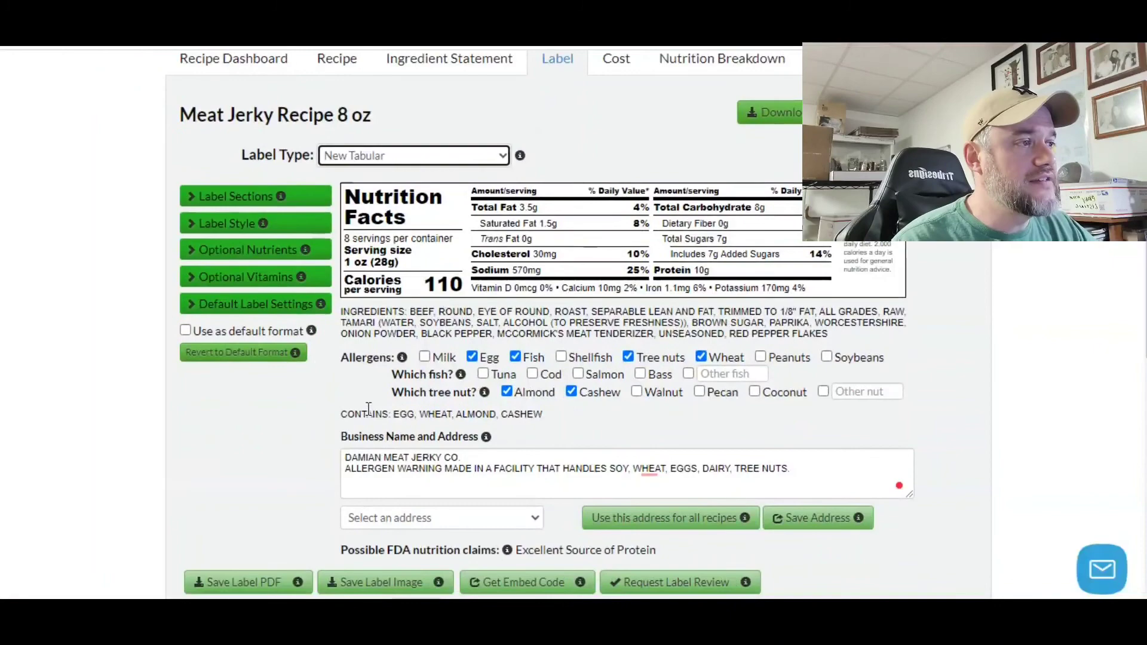
{"action": "scroll", "coordinate": [368, 408], "scroll_direction": "down", "scroll_amount": 1}
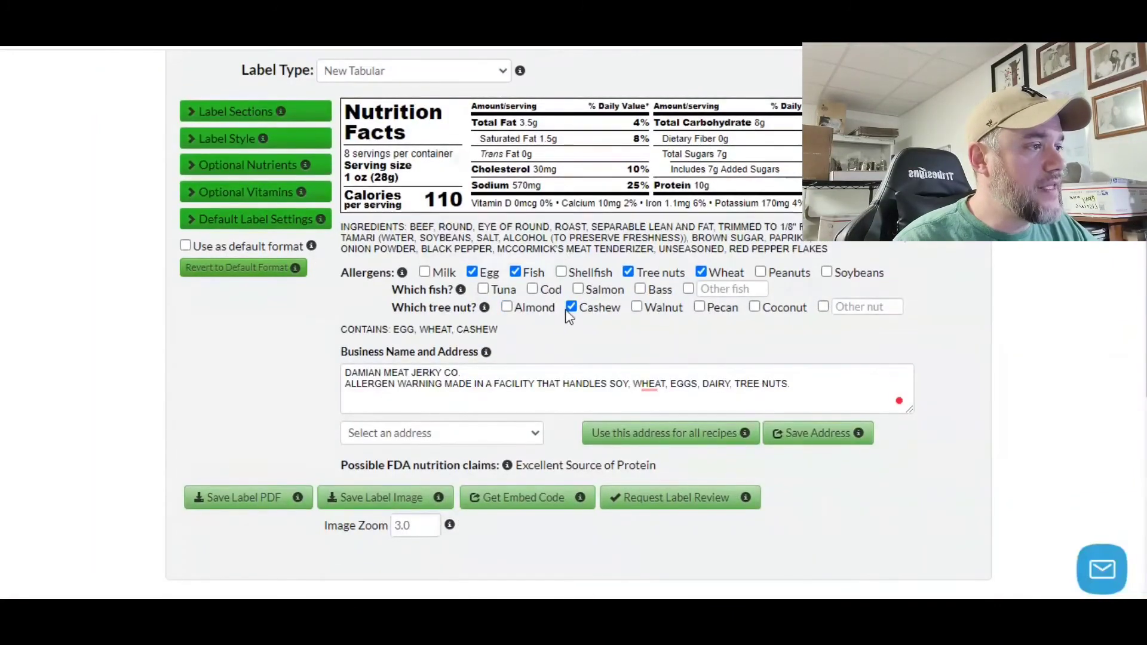
Step: Export the tabular nutrition label with the Save Label PDF button
{"action": "scroll", "coordinate": [929, 305], "scroll_direction": "down", "scroll_amount": 2}
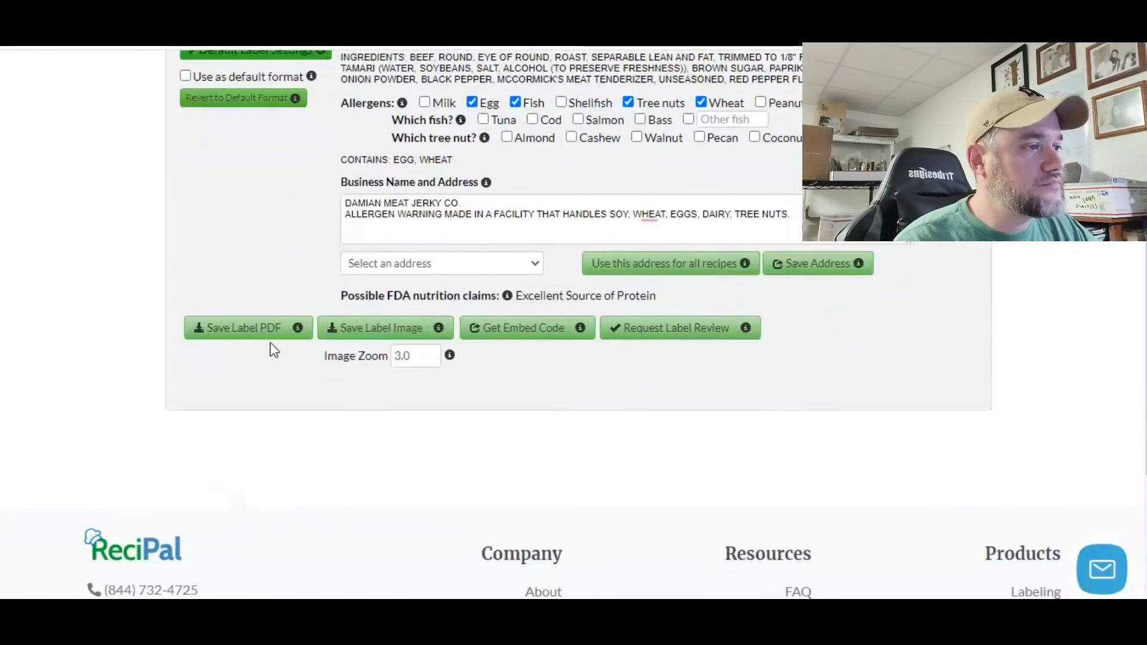
{"action": "left_click", "coordinate": [245, 338]}
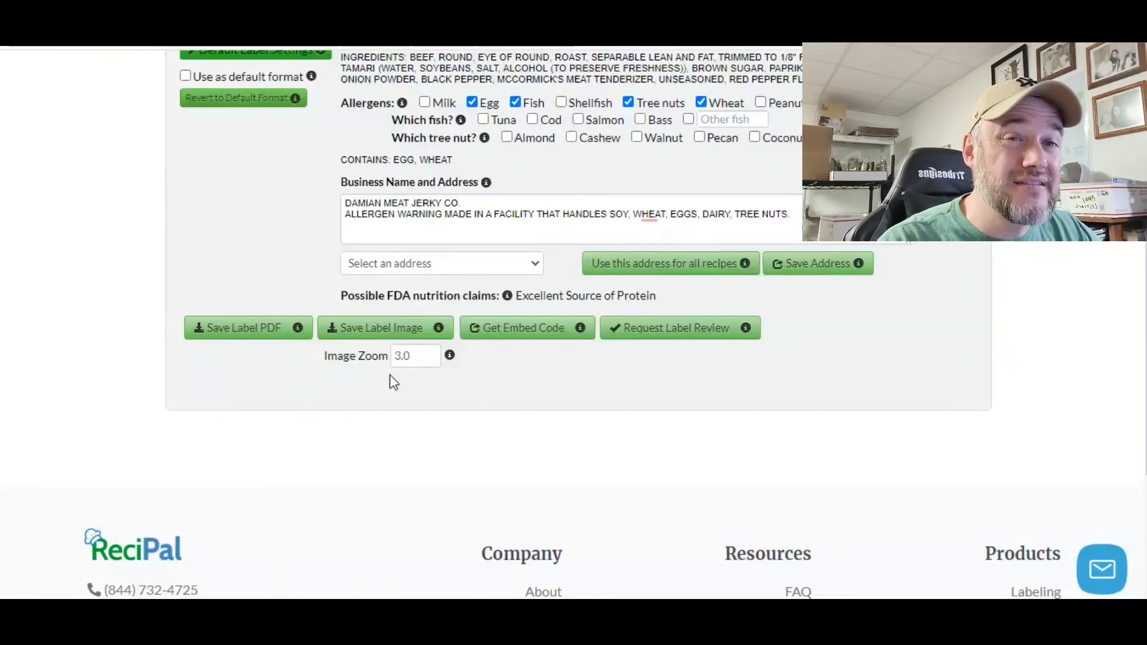
{"action": "scroll", "coordinate": [978, 333], "scroll_direction": "up", "scroll_amount": 1}
{"action": "scroll", "coordinate": [978, 333], "scroll_direction": "up", "scroll_amount": 5}
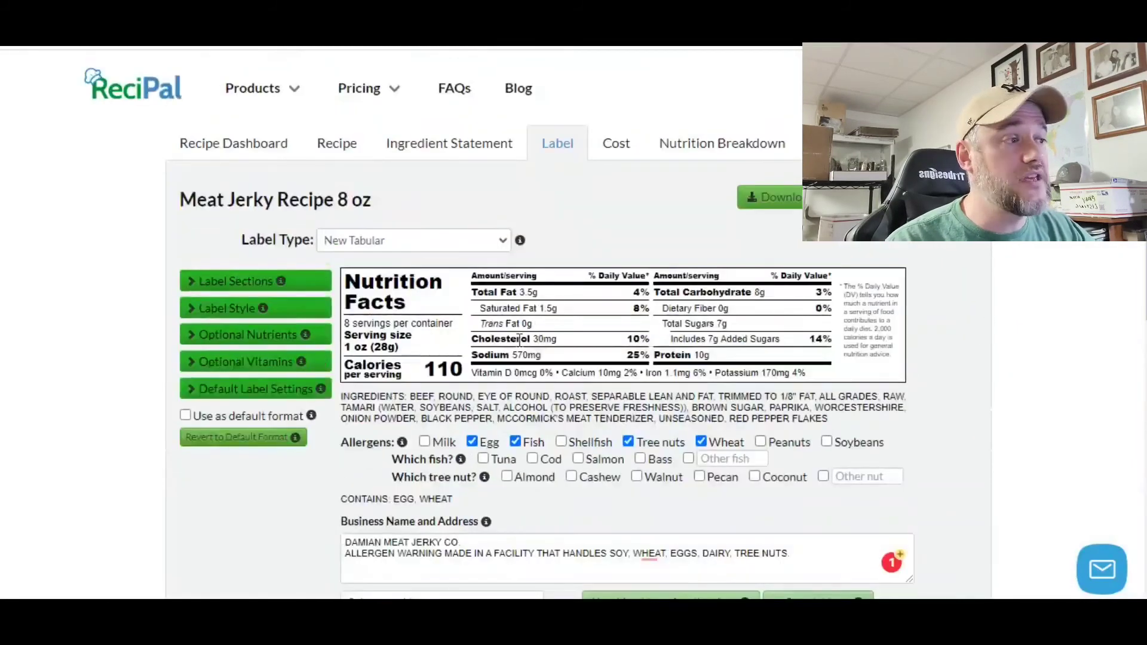